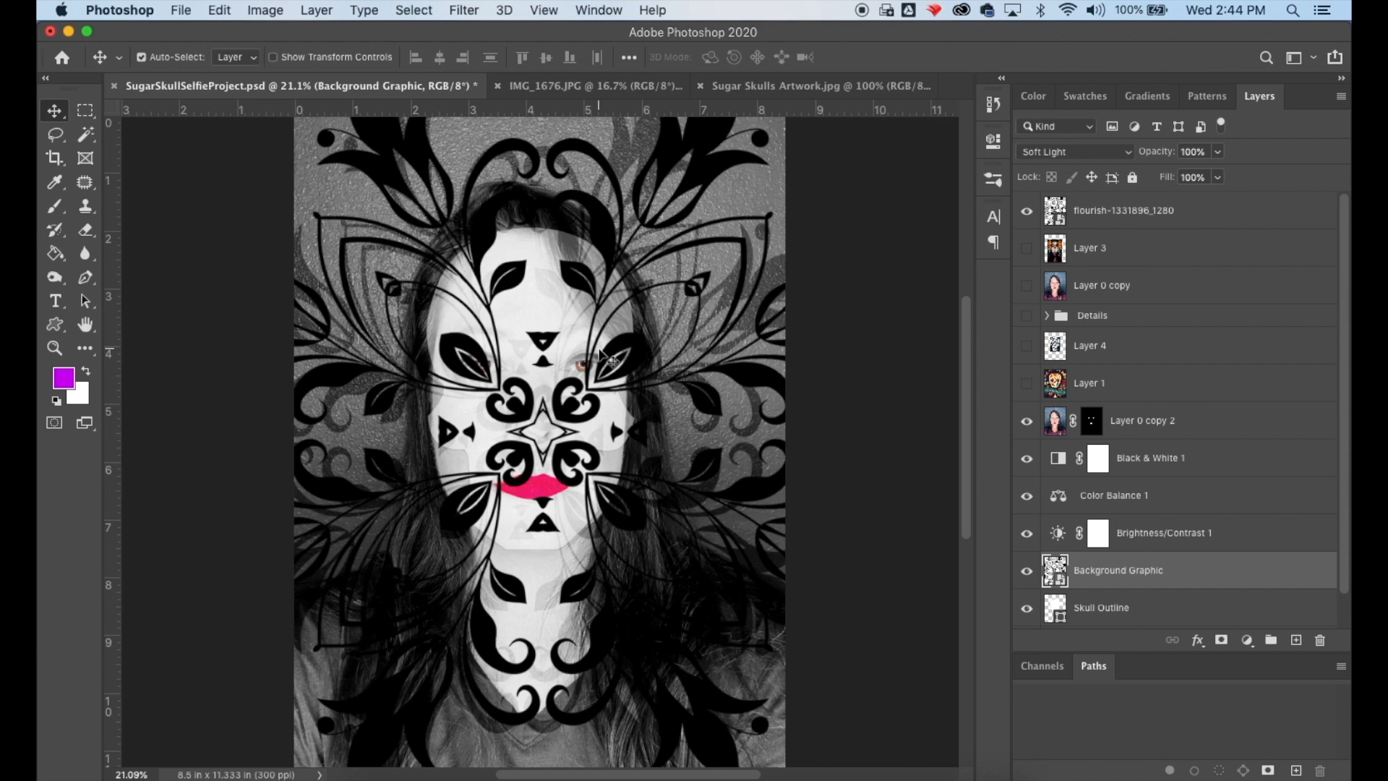
# - Free-transform the flourish layer, shrinking it to a small square and placing it over the forehead
pyautogui.click(1110, 211)
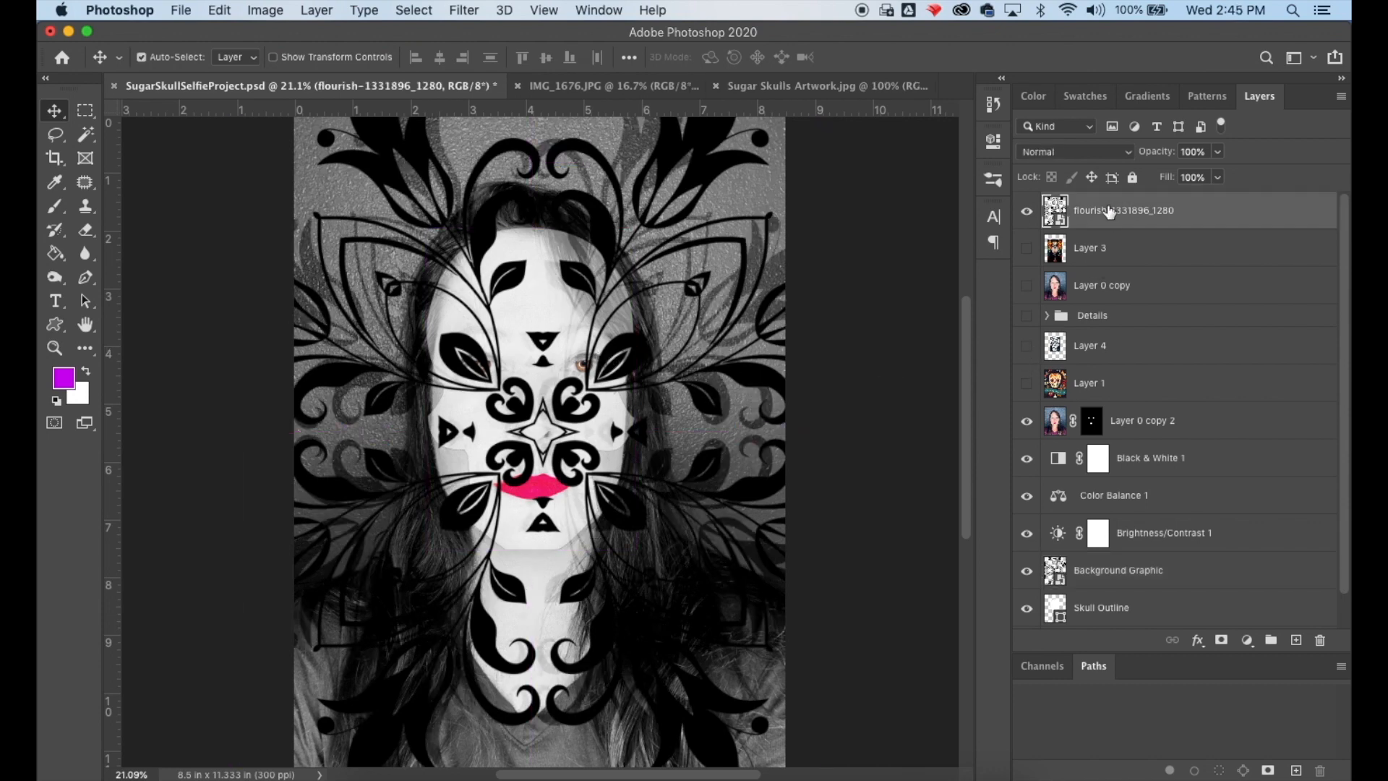
pyautogui.moveTo(711, 405); pyautogui.dragTo(695, 399)
pyautogui.click(221, 10)
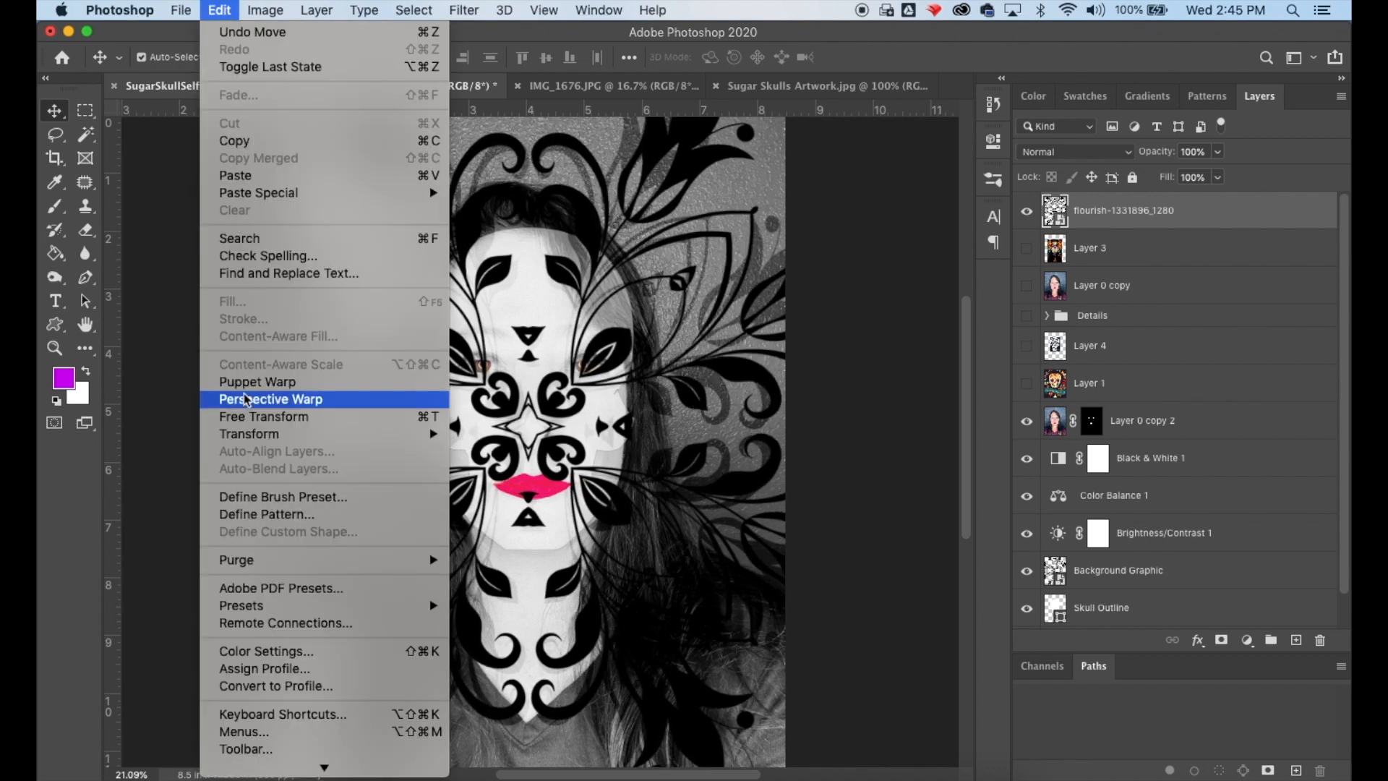
pyautogui.click(249, 418)
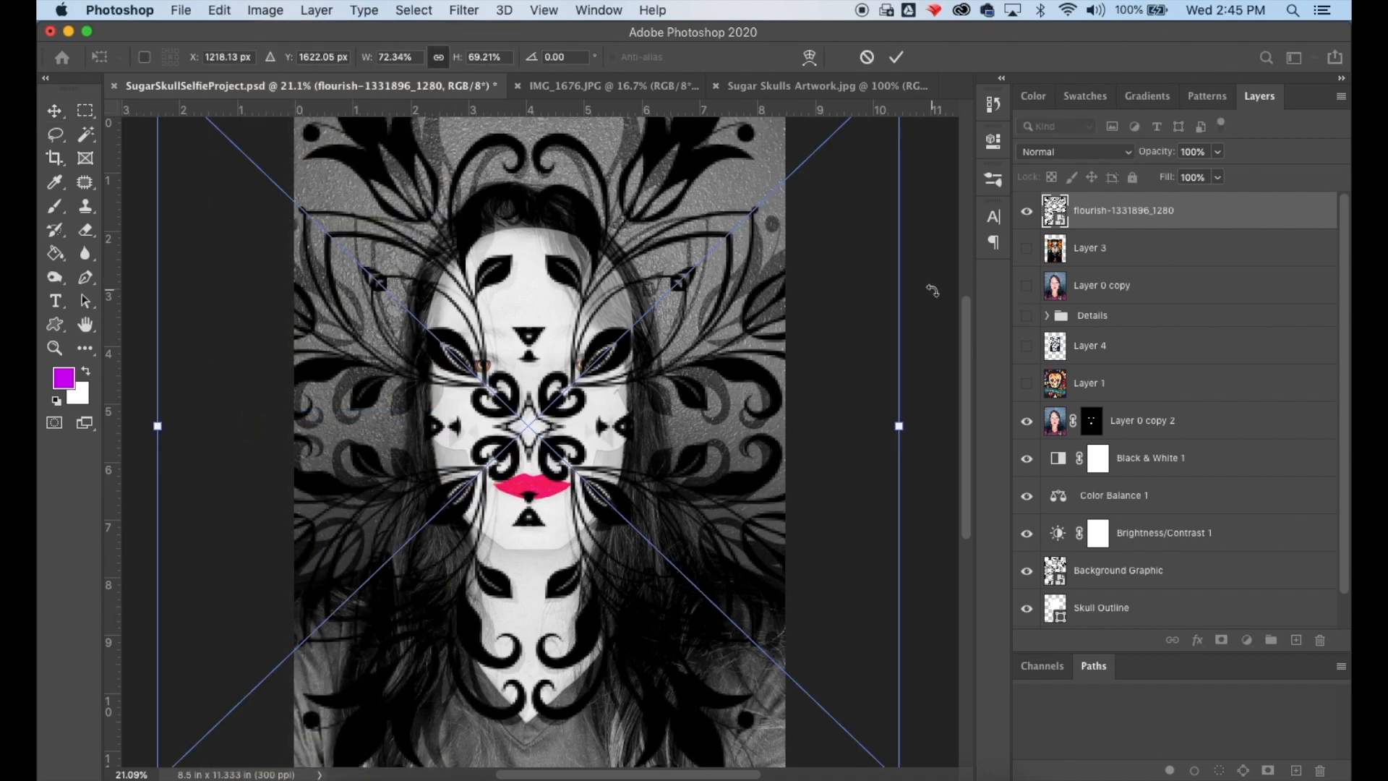
pyautogui.moveTo(847, 320); pyautogui.dragTo(840, 449)
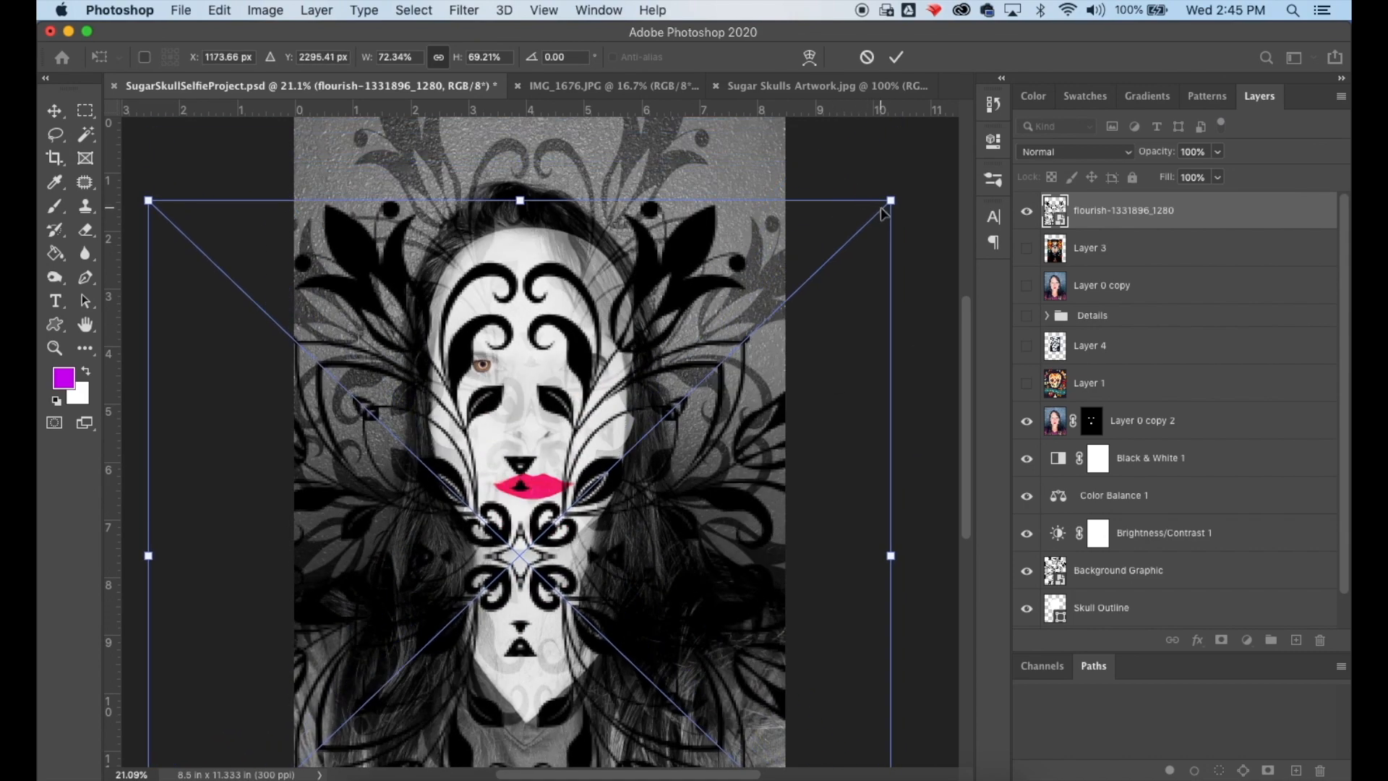
pyautogui.moveTo(888, 201); pyautogui.dragTo(575, 451)
pyautogui.moveTo(515, 640); pyautogui.dragTo(688, 332)
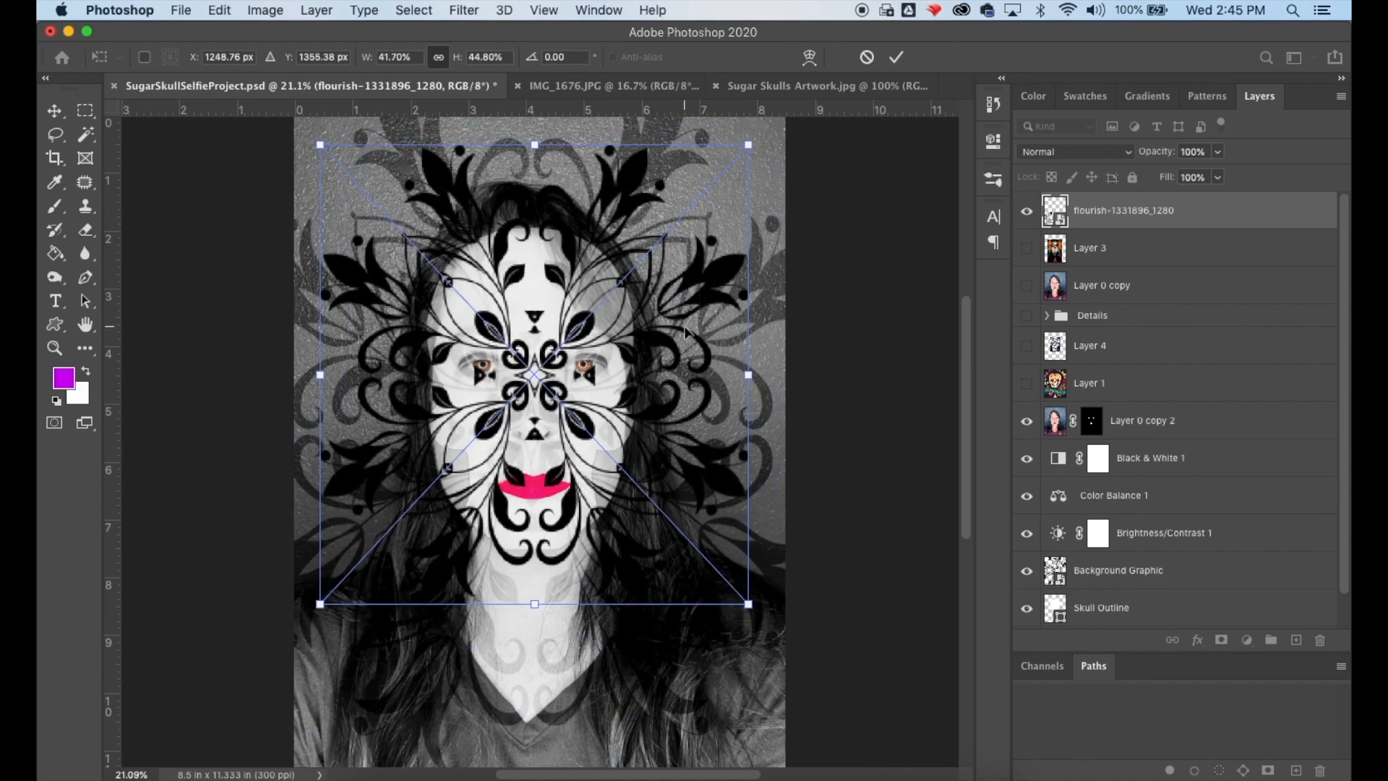
pyautogui.moveTo(749, 146); pyautogui.dragTo(495, 427)
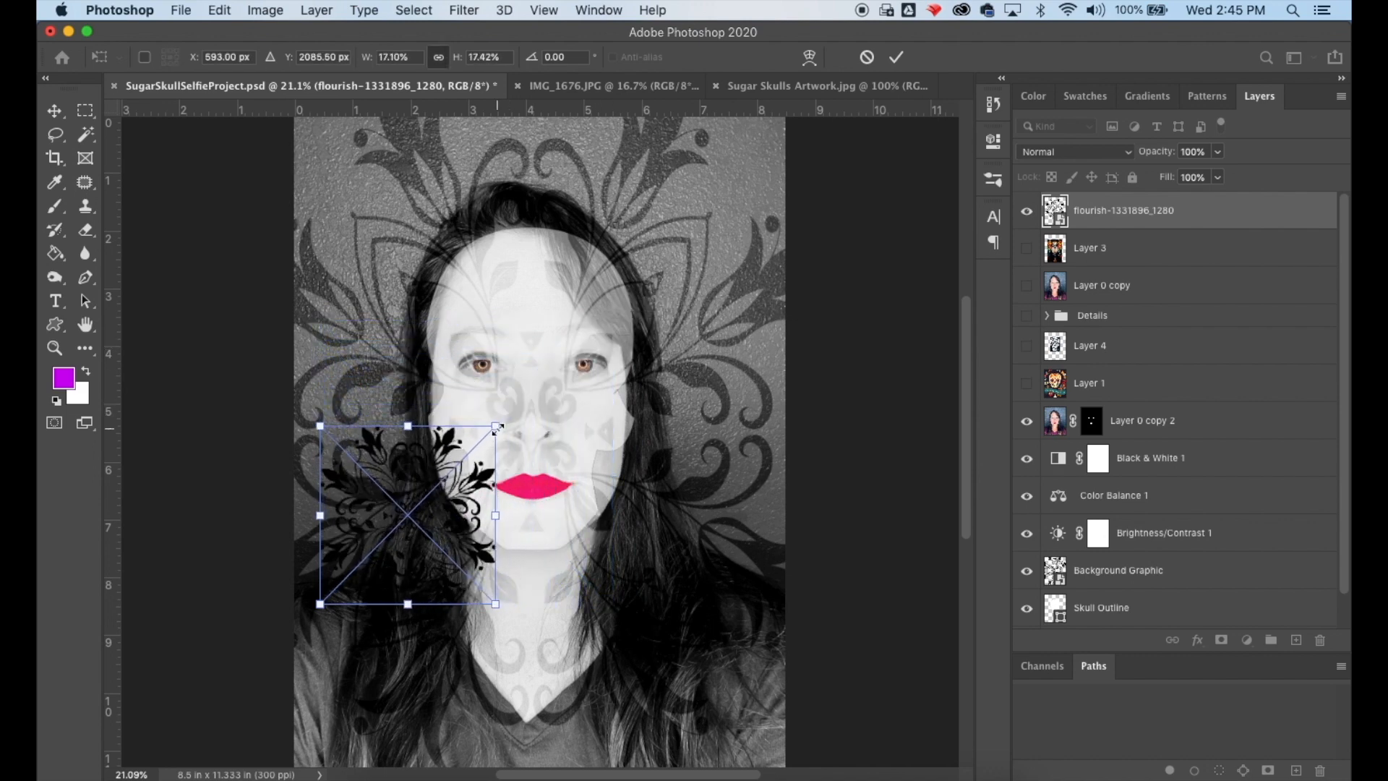
pyautogui.moveTo(469, 519); pyautogui.dragTo(587, 234)
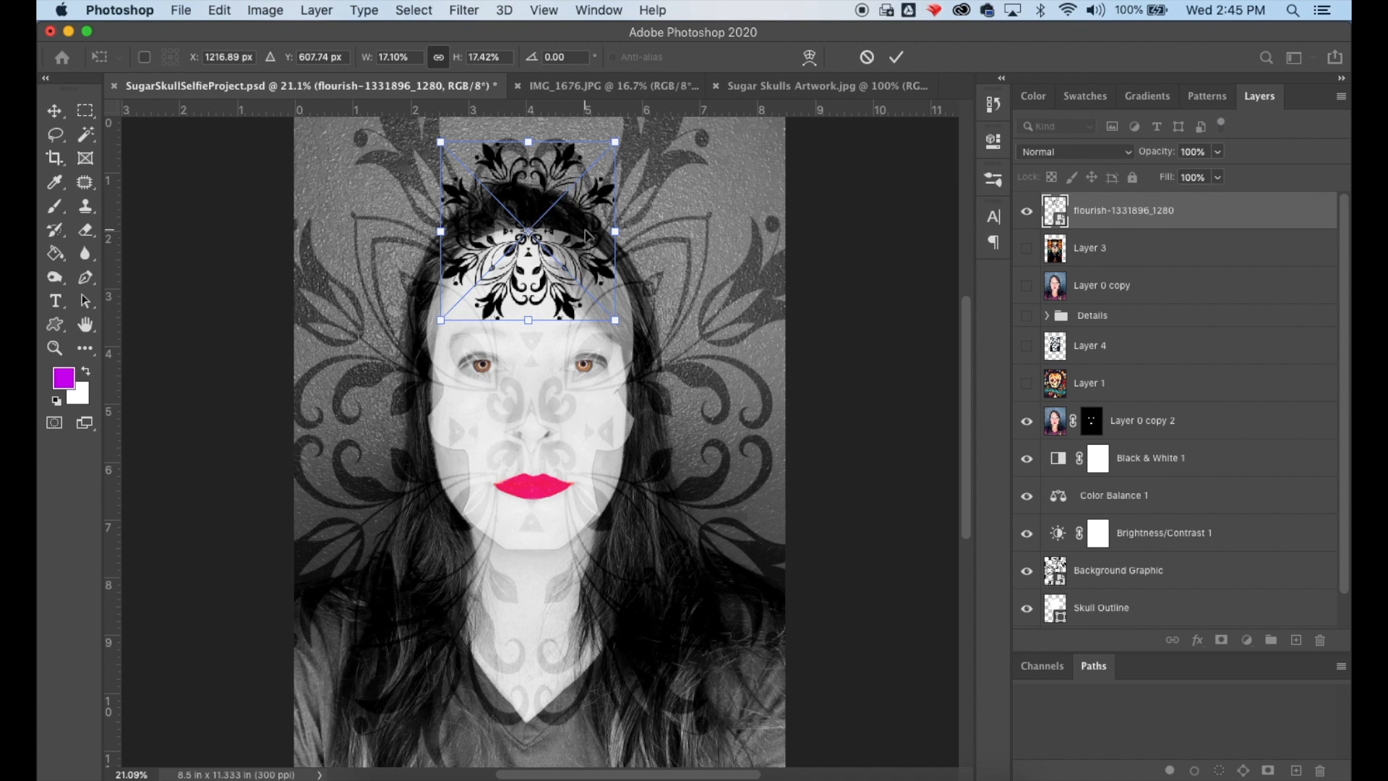
pyautogui.click(55, 112)
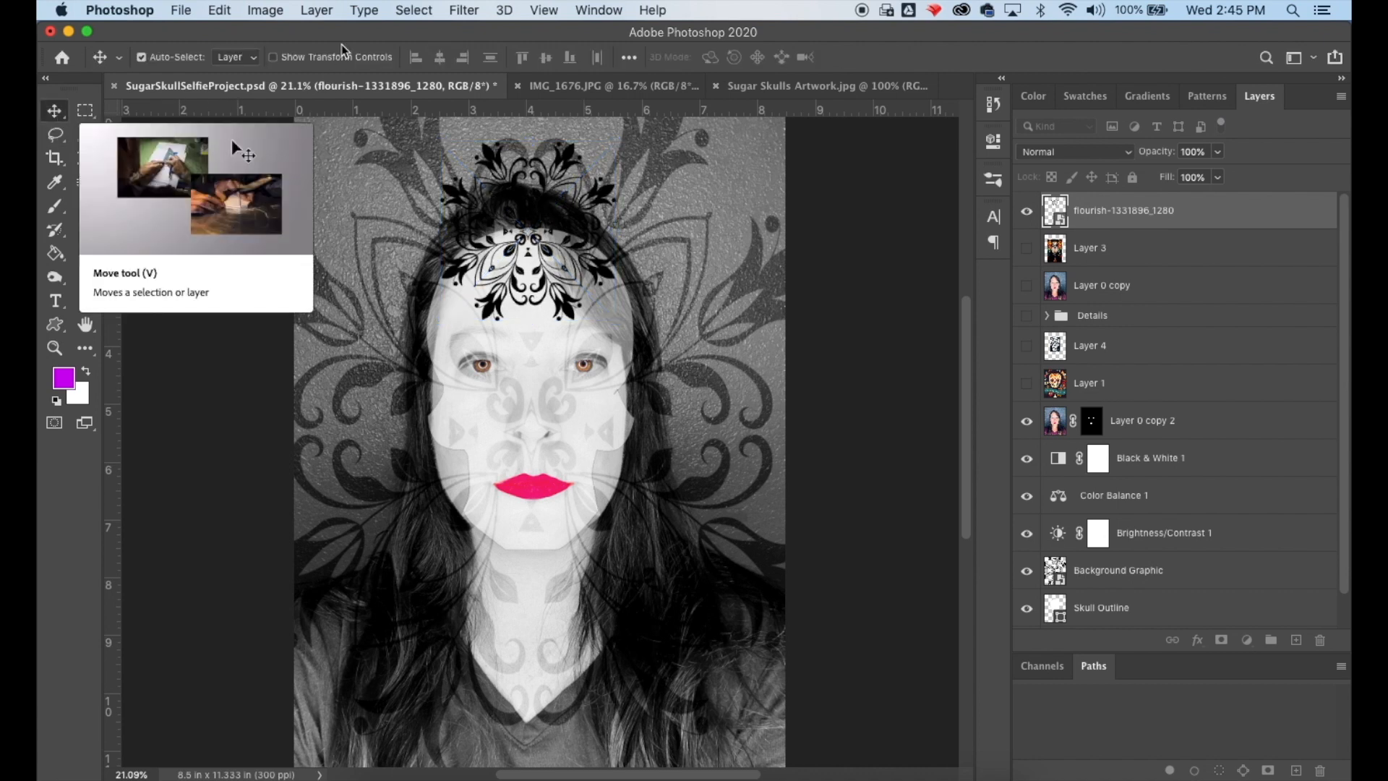
# - Duplicate the flourish layer
pyautogui.click(315, 11)
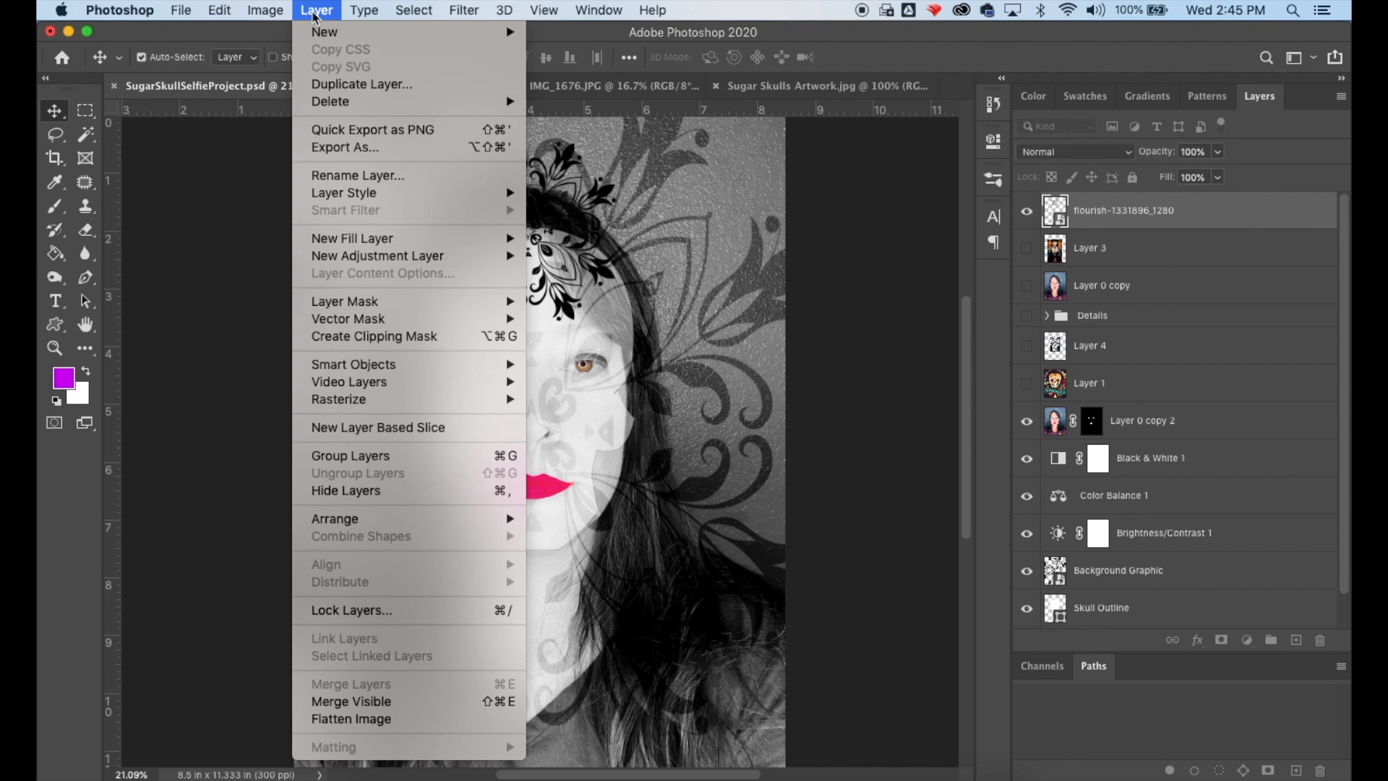
pyautogui.click(334, 84)
pyautogui.click(861, 322)
pyautogui.moveTo(578, 290); pyautogui.dragTo(575, 599)
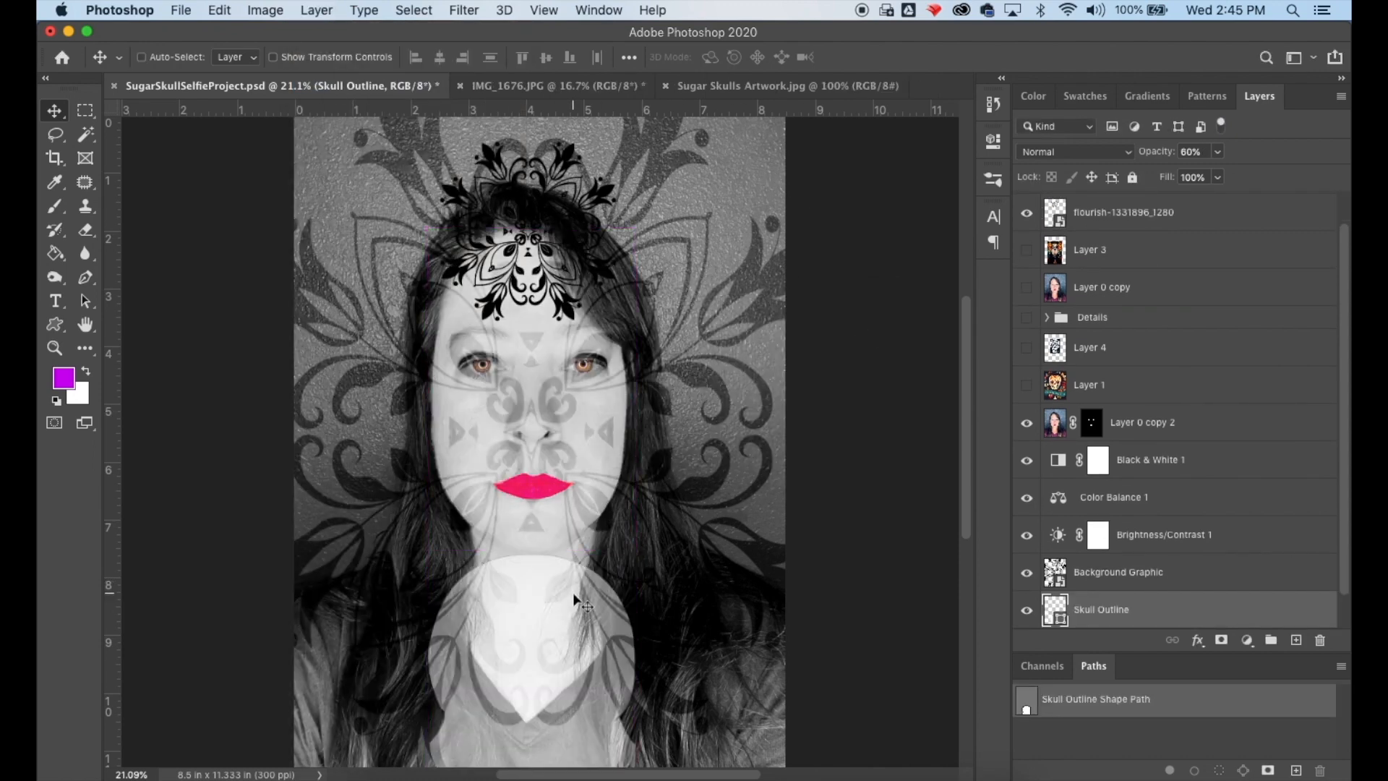
pyautogui.press('super+z')
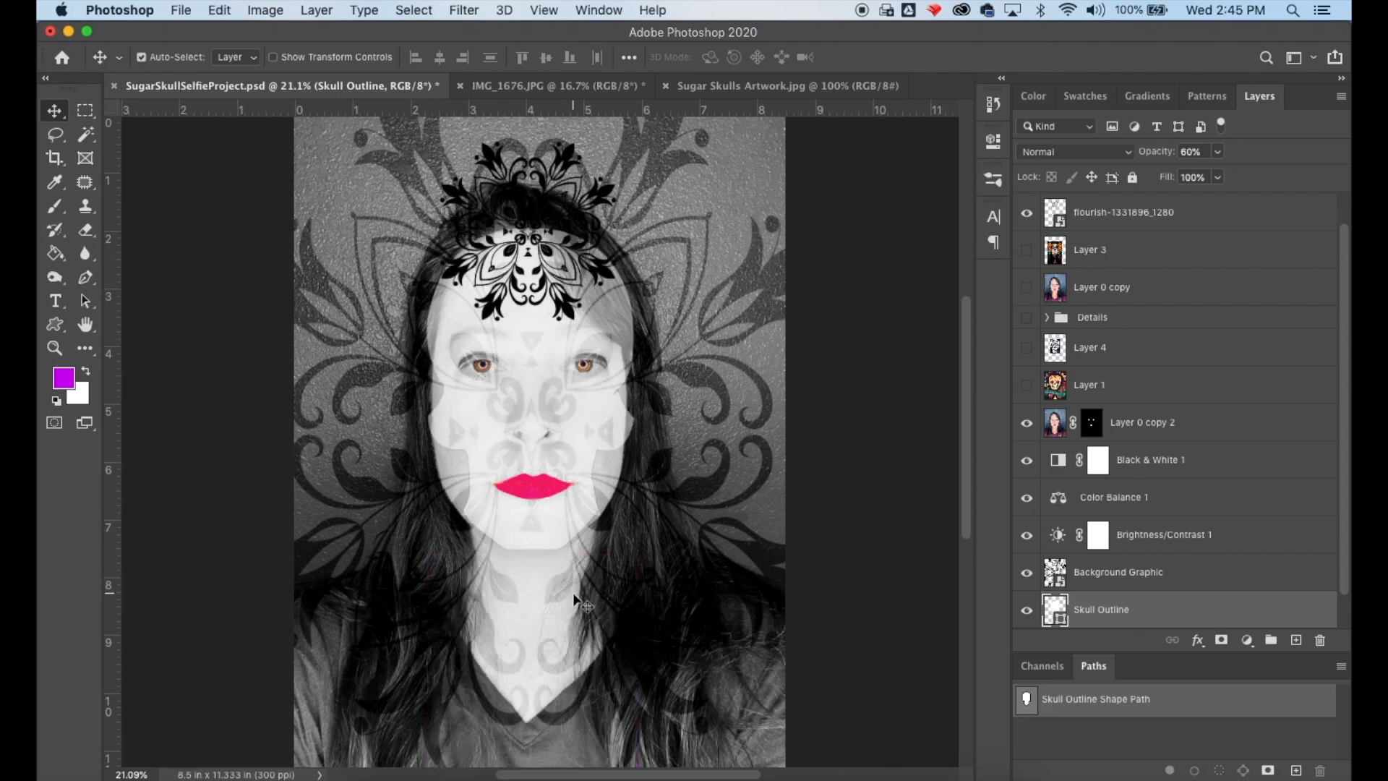
pyautogui.click(1165, 214)
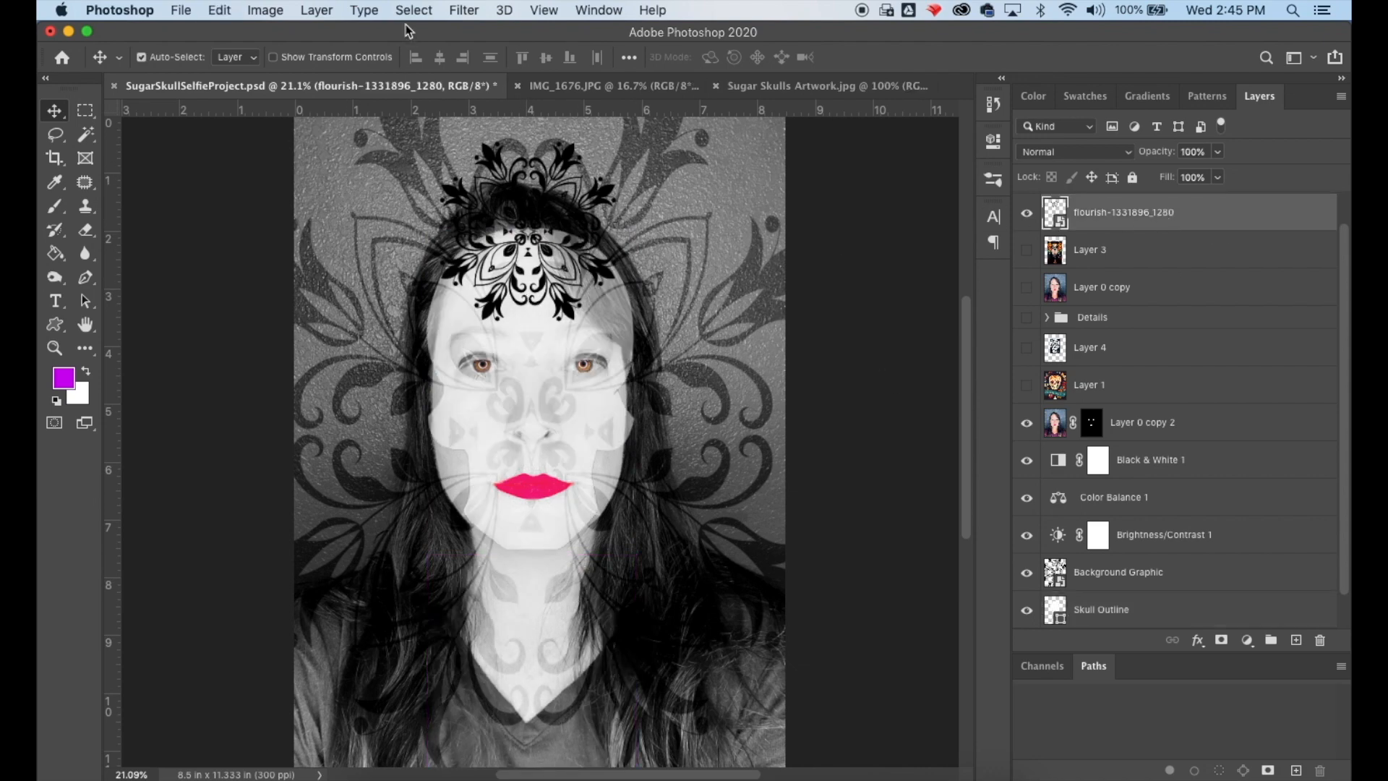
# - Duplicate the flourish layer a second time
pyautogui.click(316, 10)
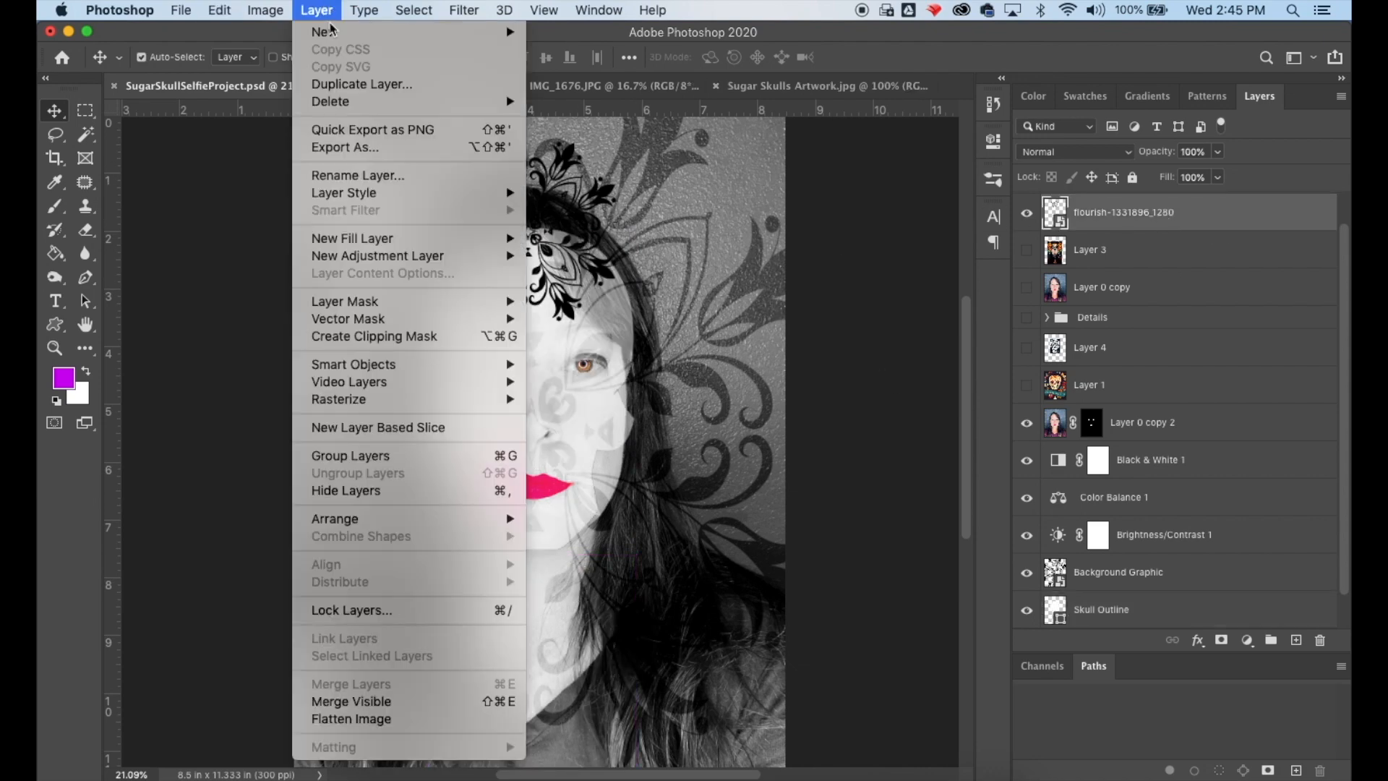
pyautogui.click(353, 91)
pyautogui.click(877, 323)
pyautogui.moveTo(599, 211); pyautogui.dragTo(601, 457)
pyautogui.press('super+z')
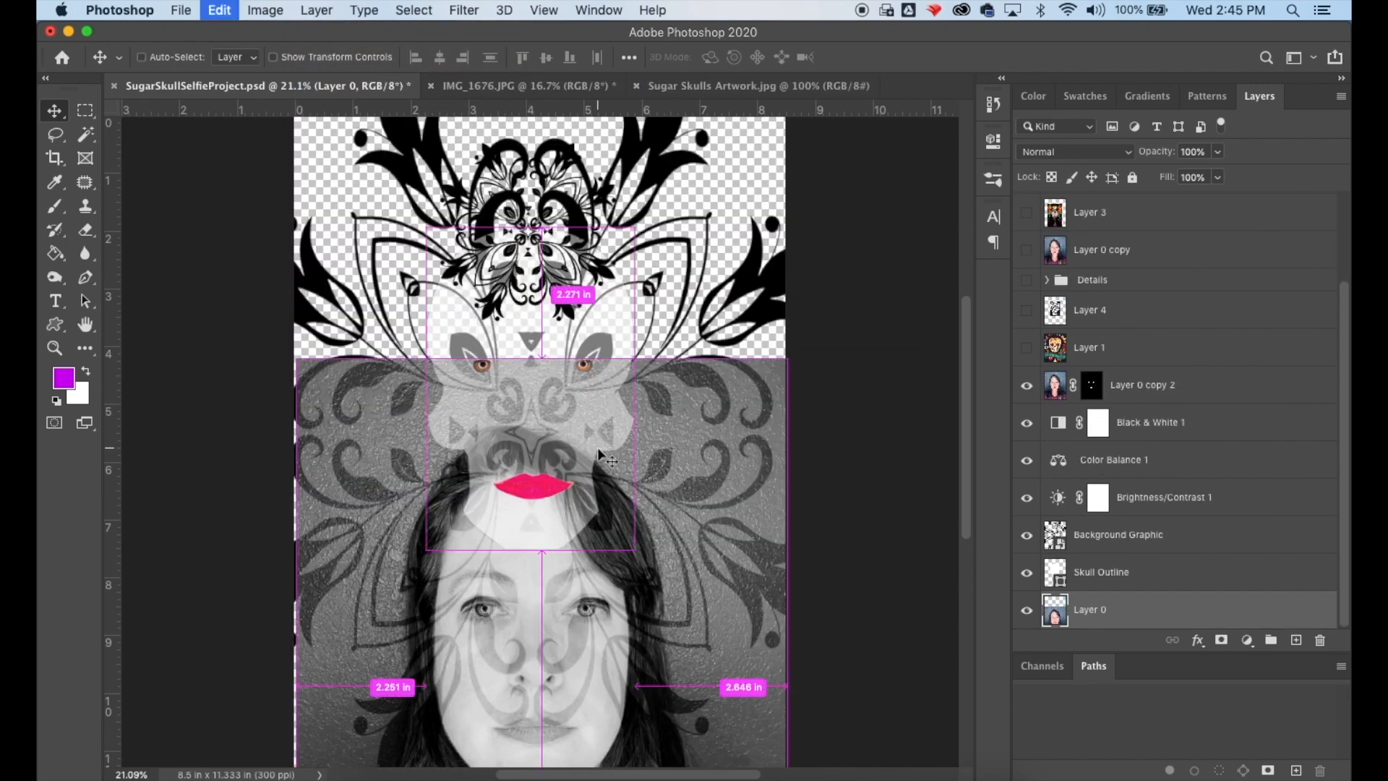
pyautogui.scroll(3, 1170, 248)
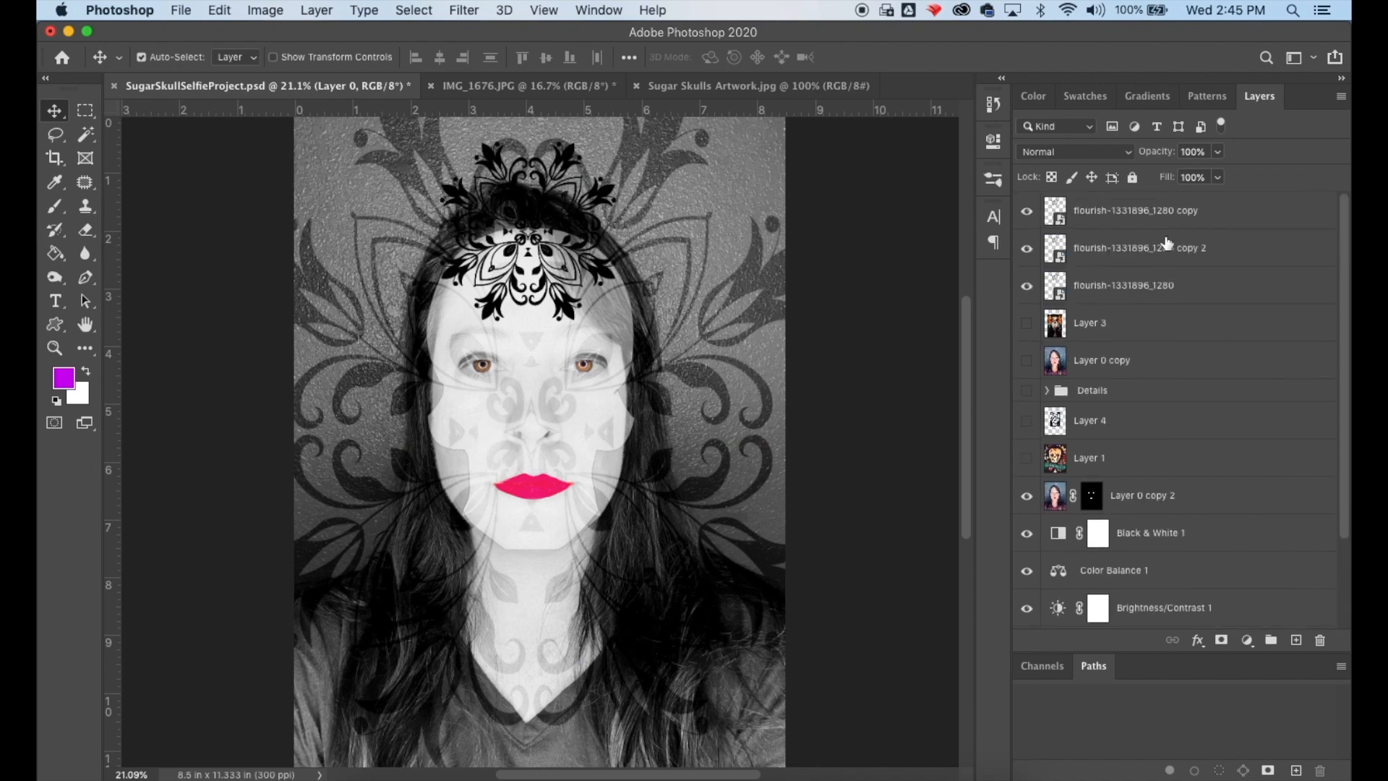
pyautogui.click(1152, 215)
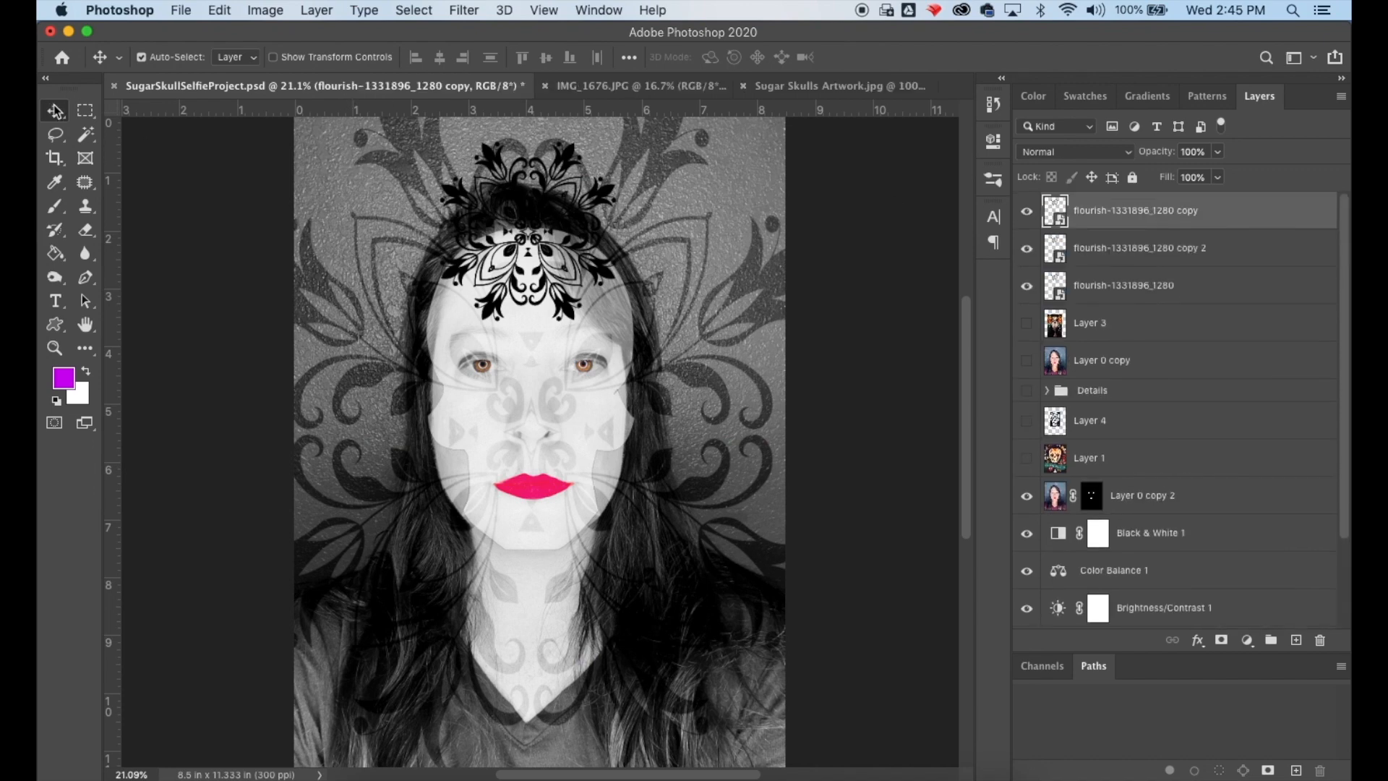
pyautogui.moveTo(540, 179); pyautogui.dragTo(547, 202)
pyautogui.press('super+z')
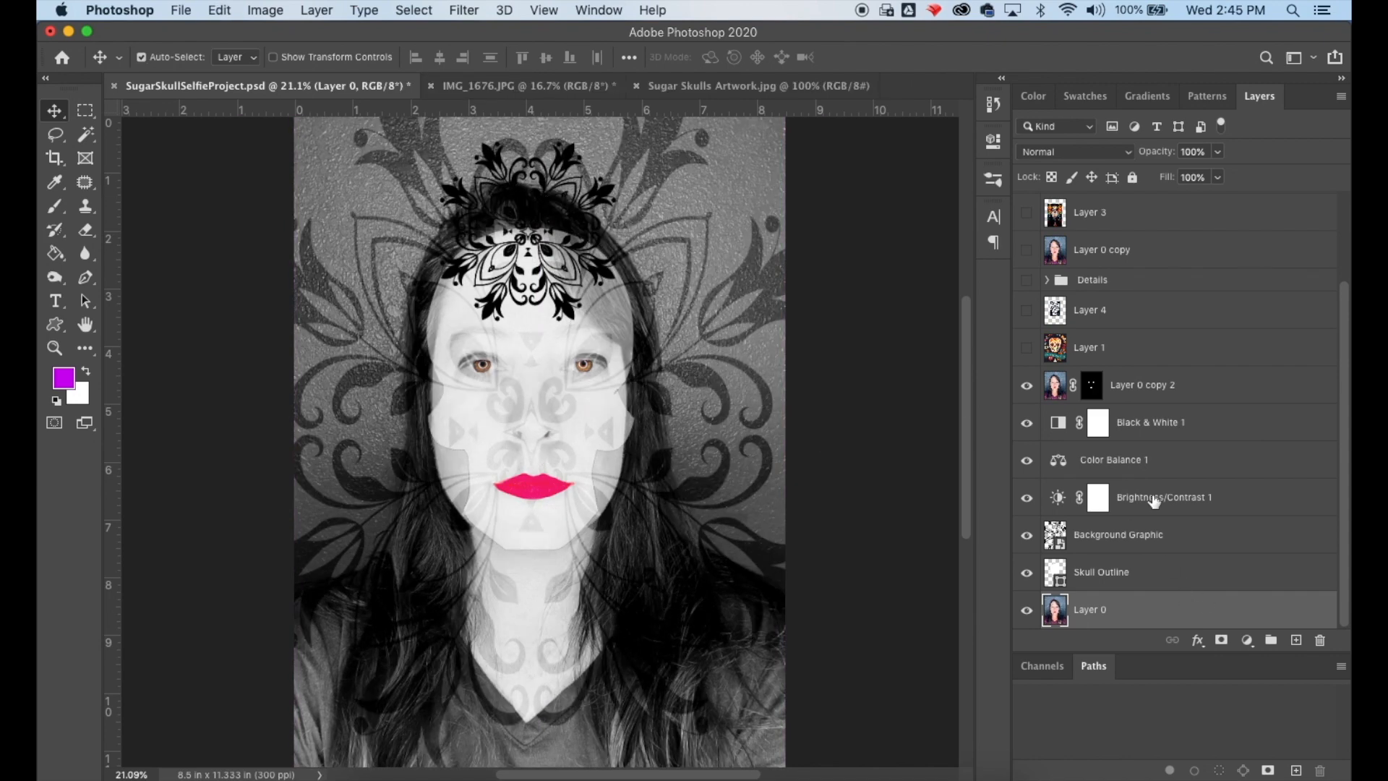
pyautogui.scroll(3, 1128, 232)
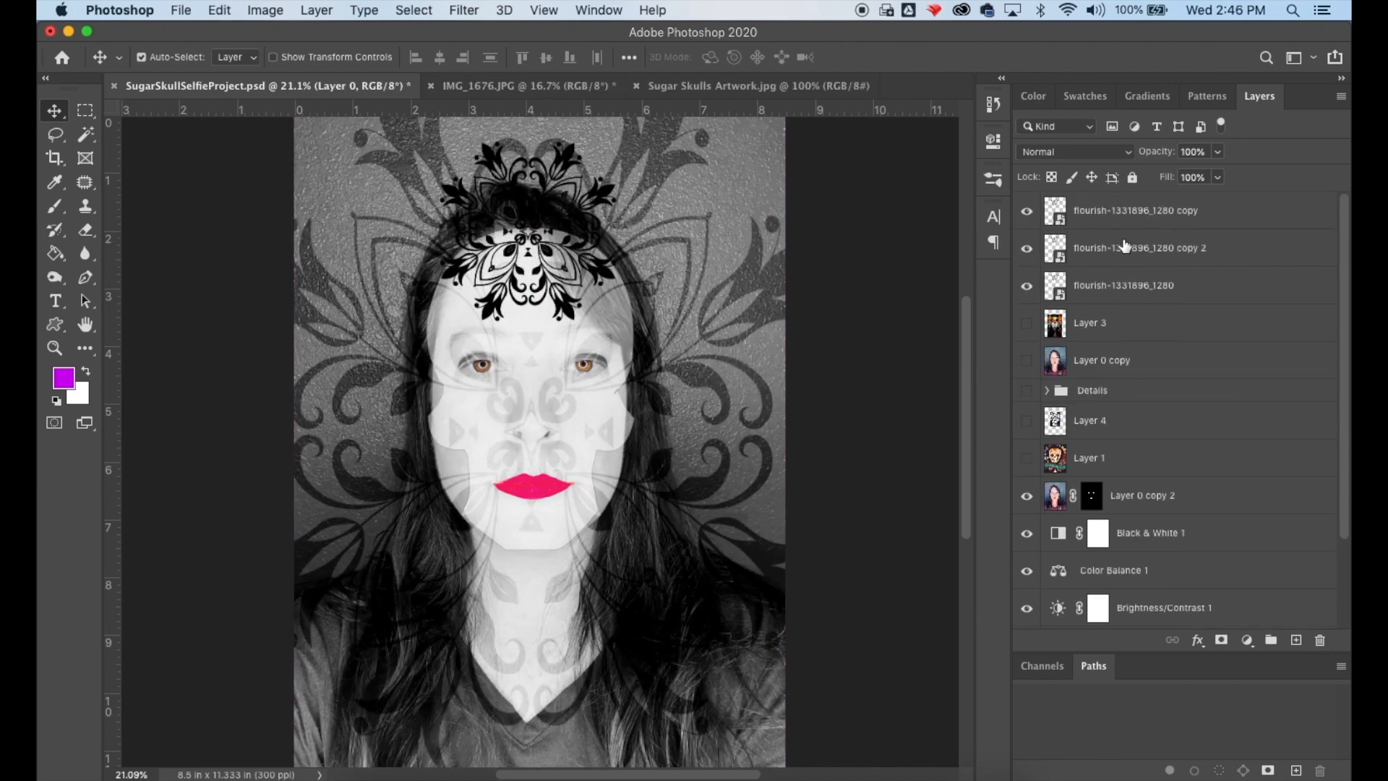
# - Move the first flourish copy down over the chin and neck, below the lips
pyautogui.click(1125, 246)
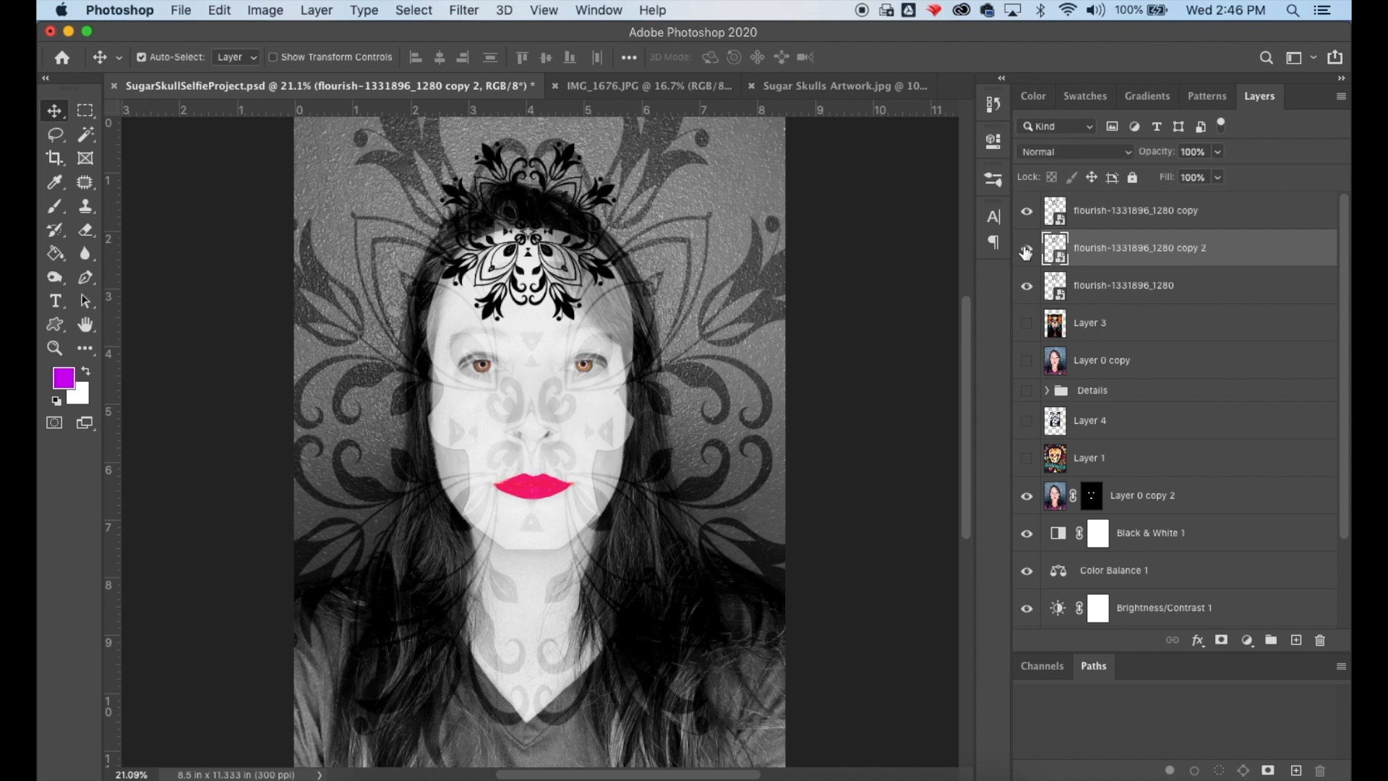
pyautogui.click(1127, 223)
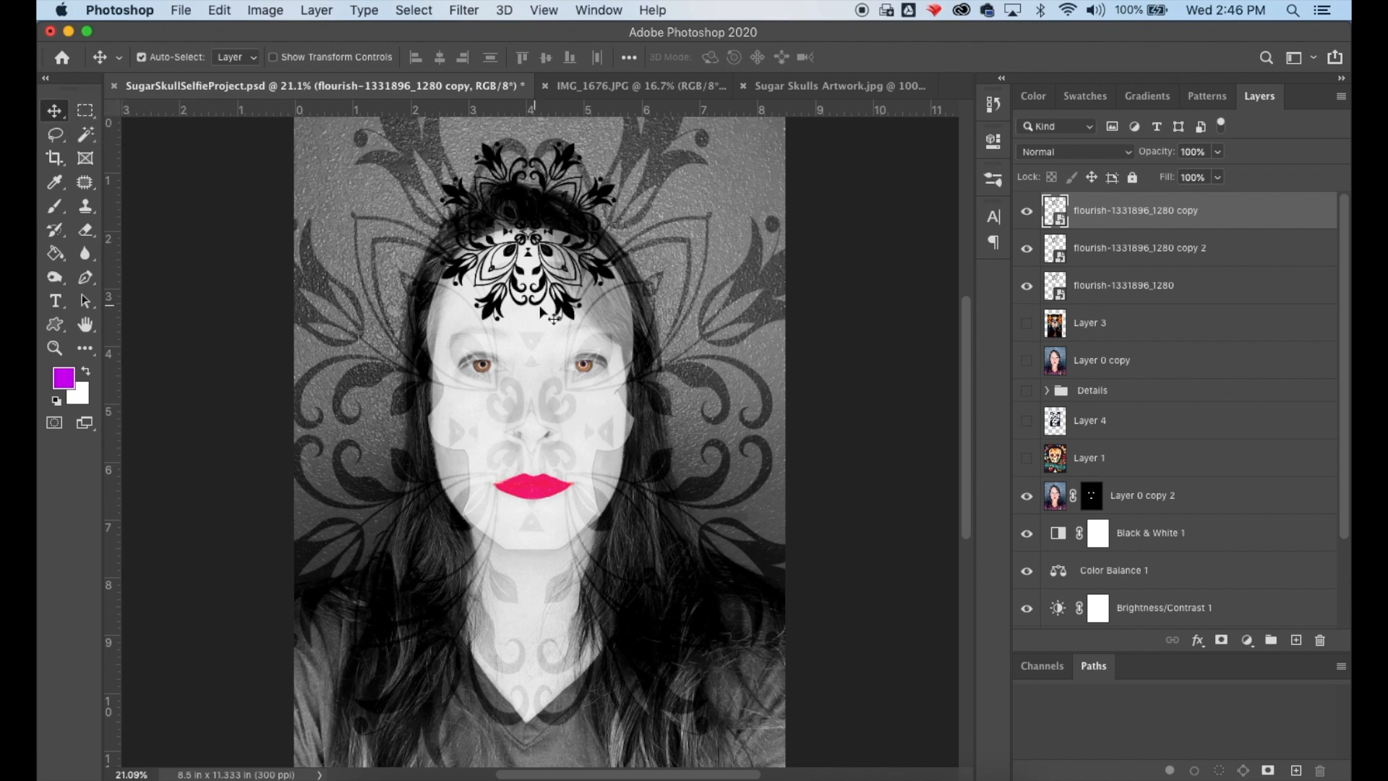
pyautogui.moveTo(581, 326); pyautogui.dragTo(576, 634)
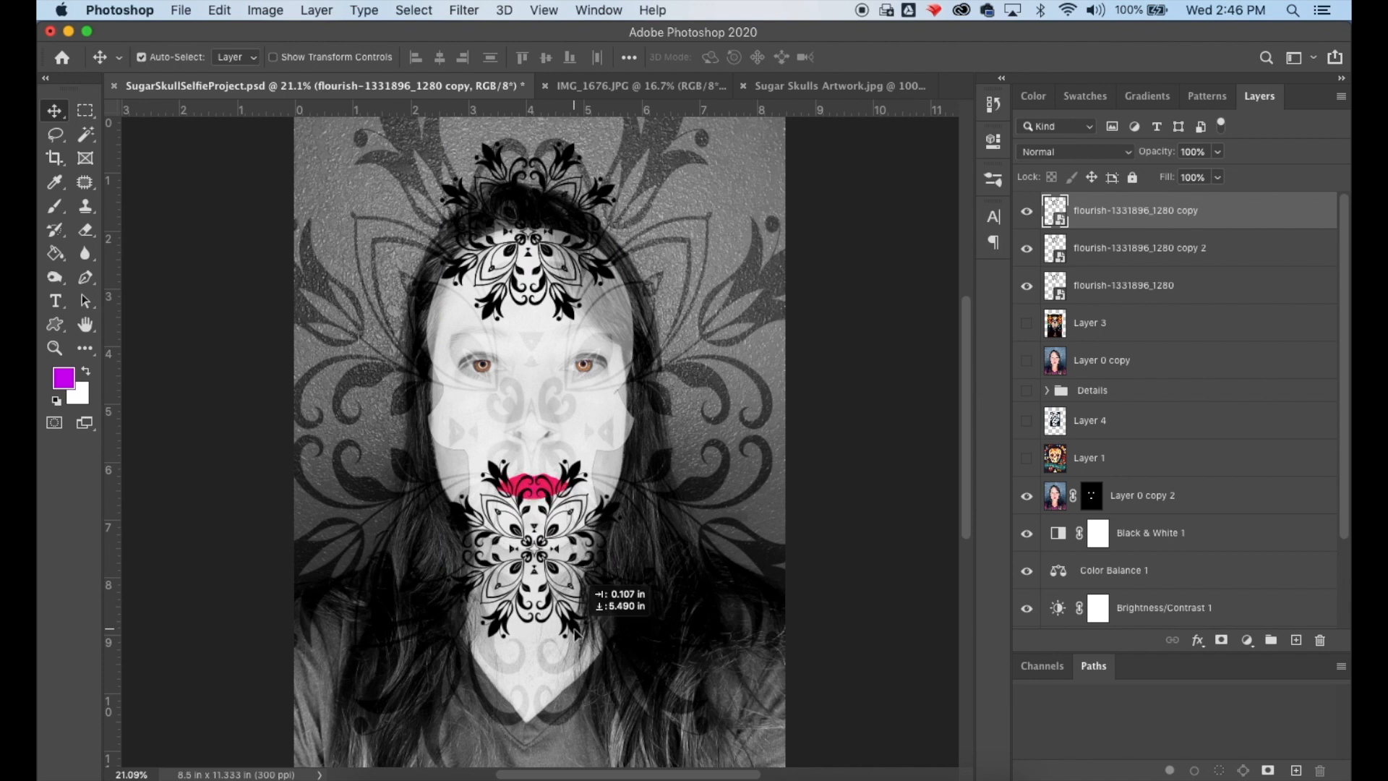
pyautogui.moveTo(576, 634); pyautogui.dragTo(633, 446)
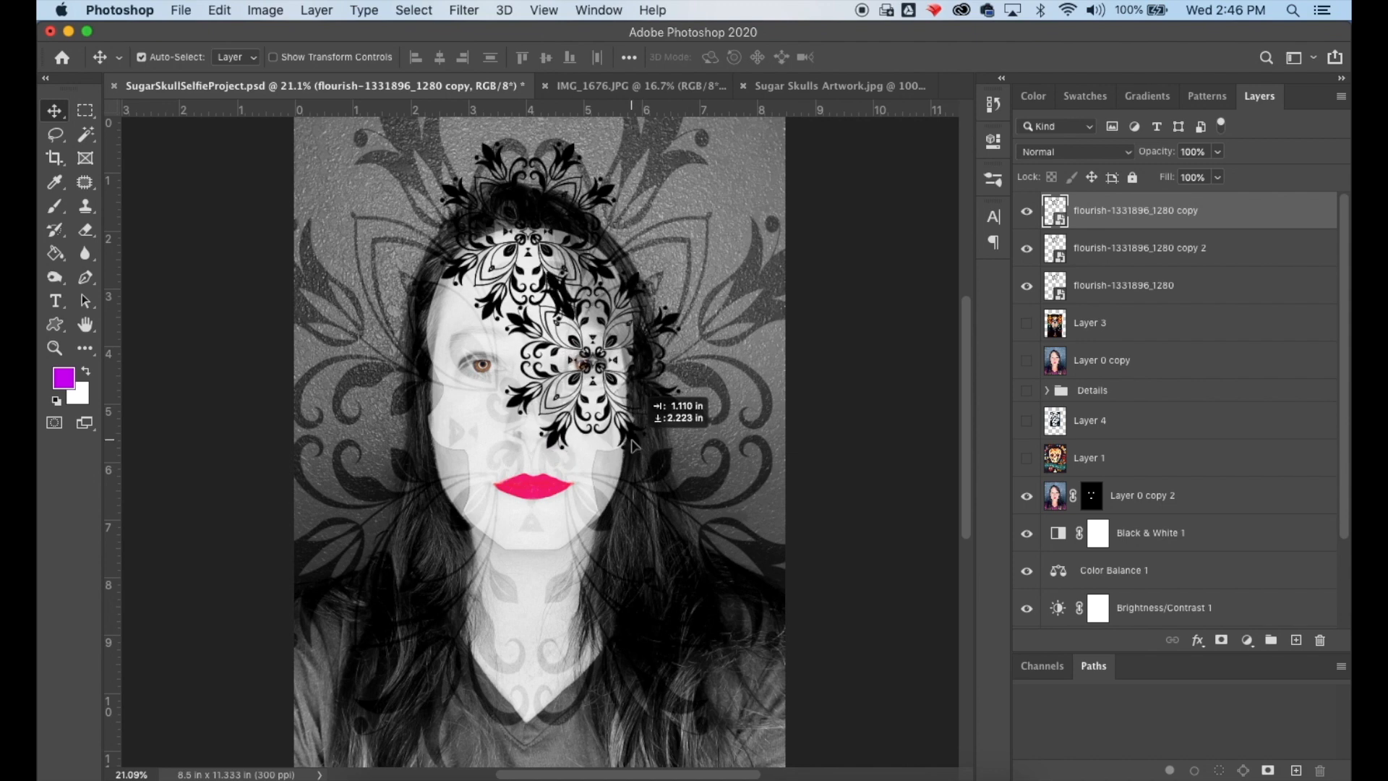
pyautogui.moveTo(633, 446); pyautogui.dragTo(575, 678)
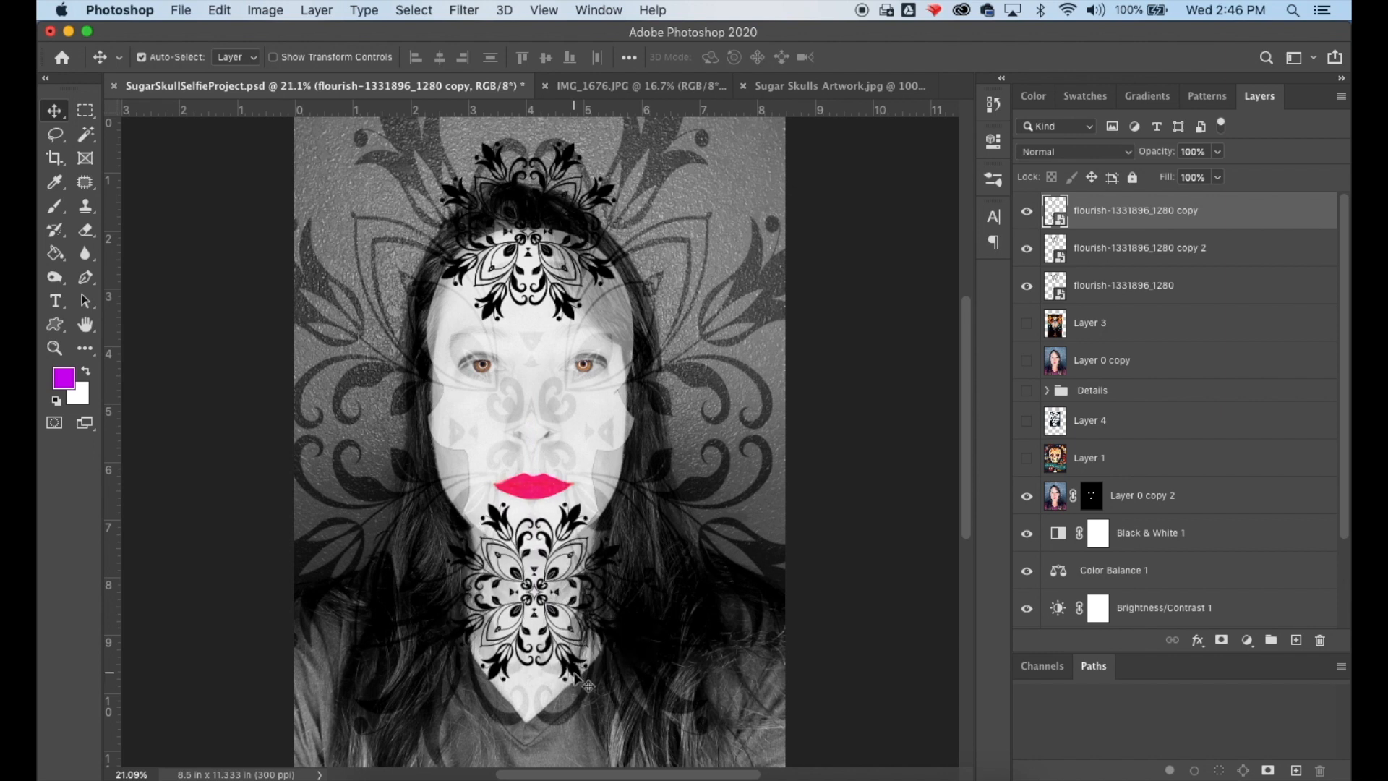
# - Rename the flourish copy layer to Chin
pyautogui.doubleClick(1104, 211)
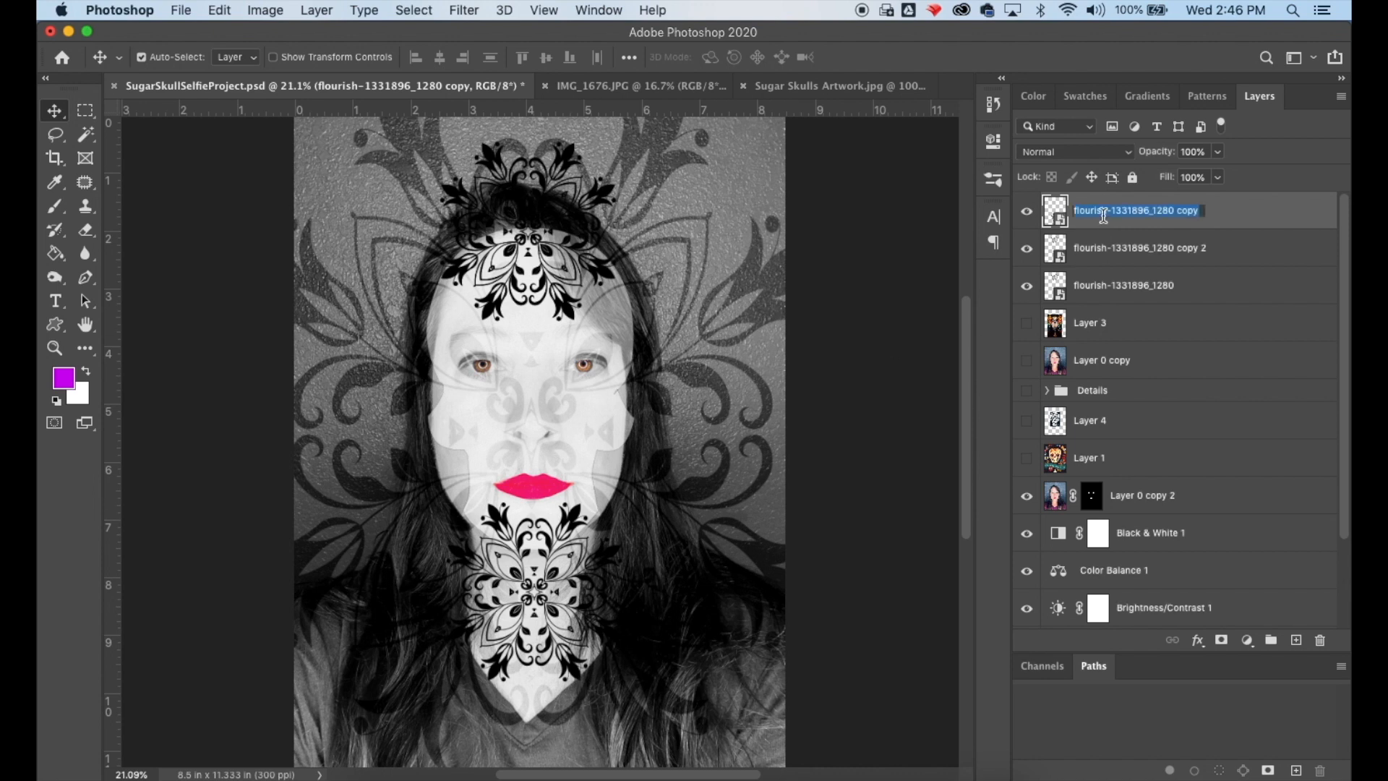
pyautogui.write('Chin')
pyautogui.press('Return')
pyautogui.click(1027, 211)
pyautogui.click(1027, 210)
# - Move the second flourish copy layer beneath the original flourish layer and hide it
pyautogui.click(1097, 255)
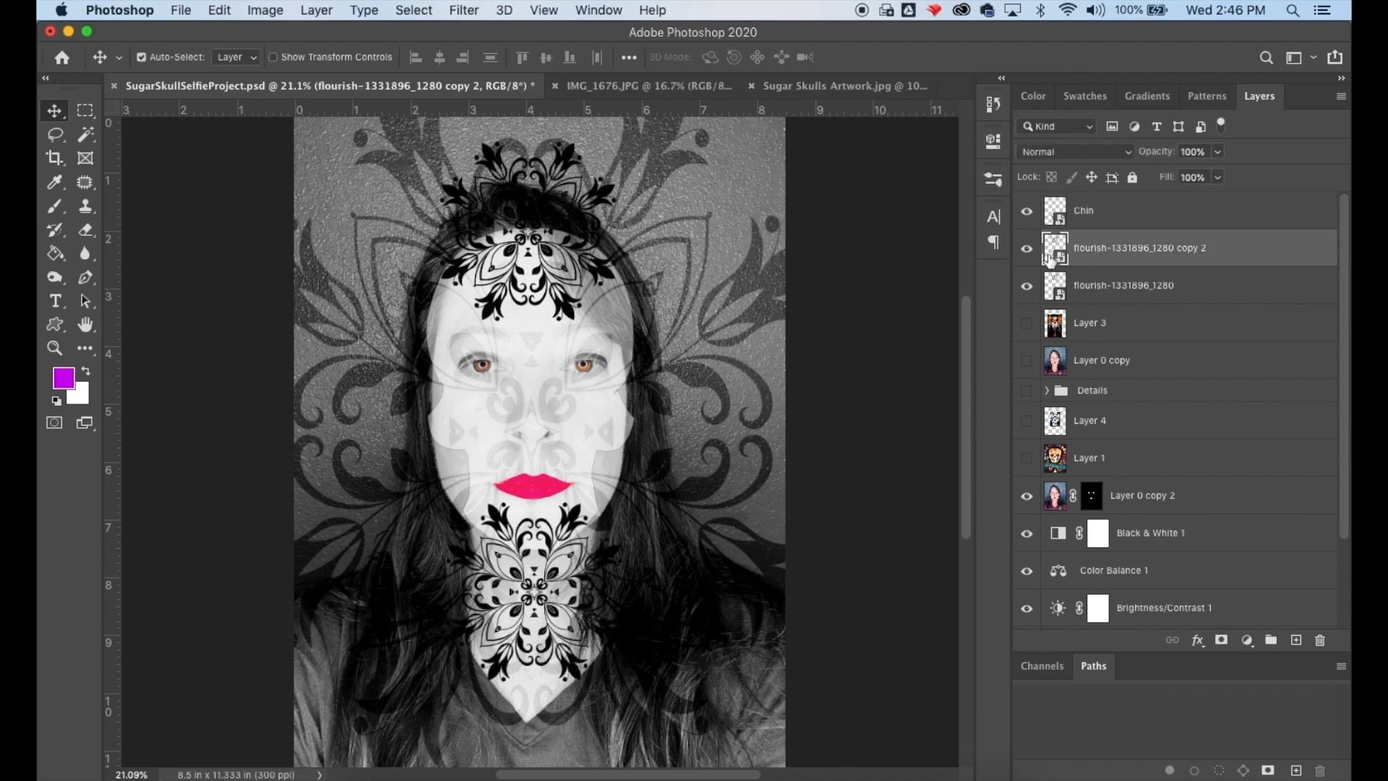
pyautogui.click(1028, 251)
pyautogui.click(1028, 252)
pyautogui.click(1027, 285)
pyautogui.click(1026, 285)
pyautogui.moveTo(1087, 254); pyautogui.dragTo(1081, 304)
pyautogui.click(1028, 287)
# - Rename the original flourish layer to forhead
pyautogui.click(1119, 250)
pyautogui.click(1026, 249)
pyautogui.click(1027, 248)
pyautogui.doubleClick(1098, 250)
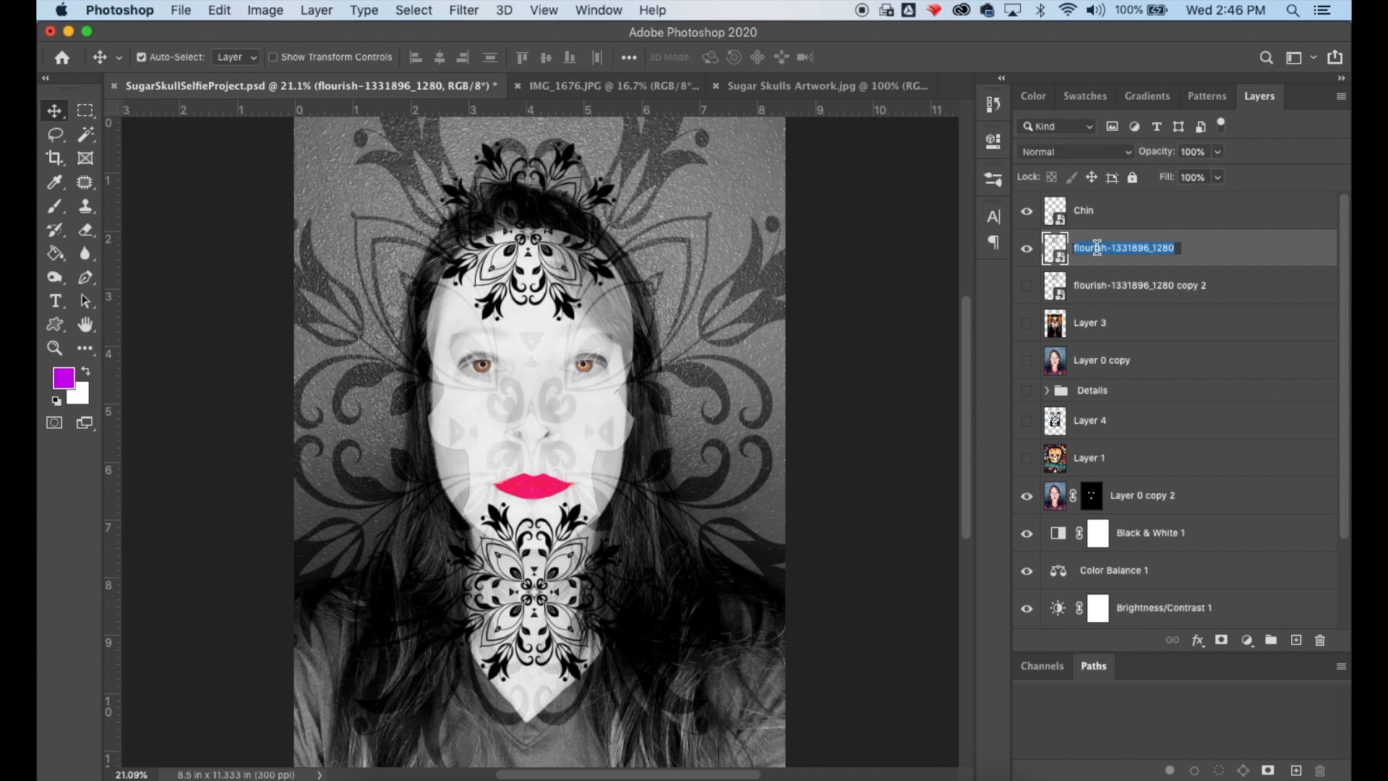
pyautogui.write('forhead')
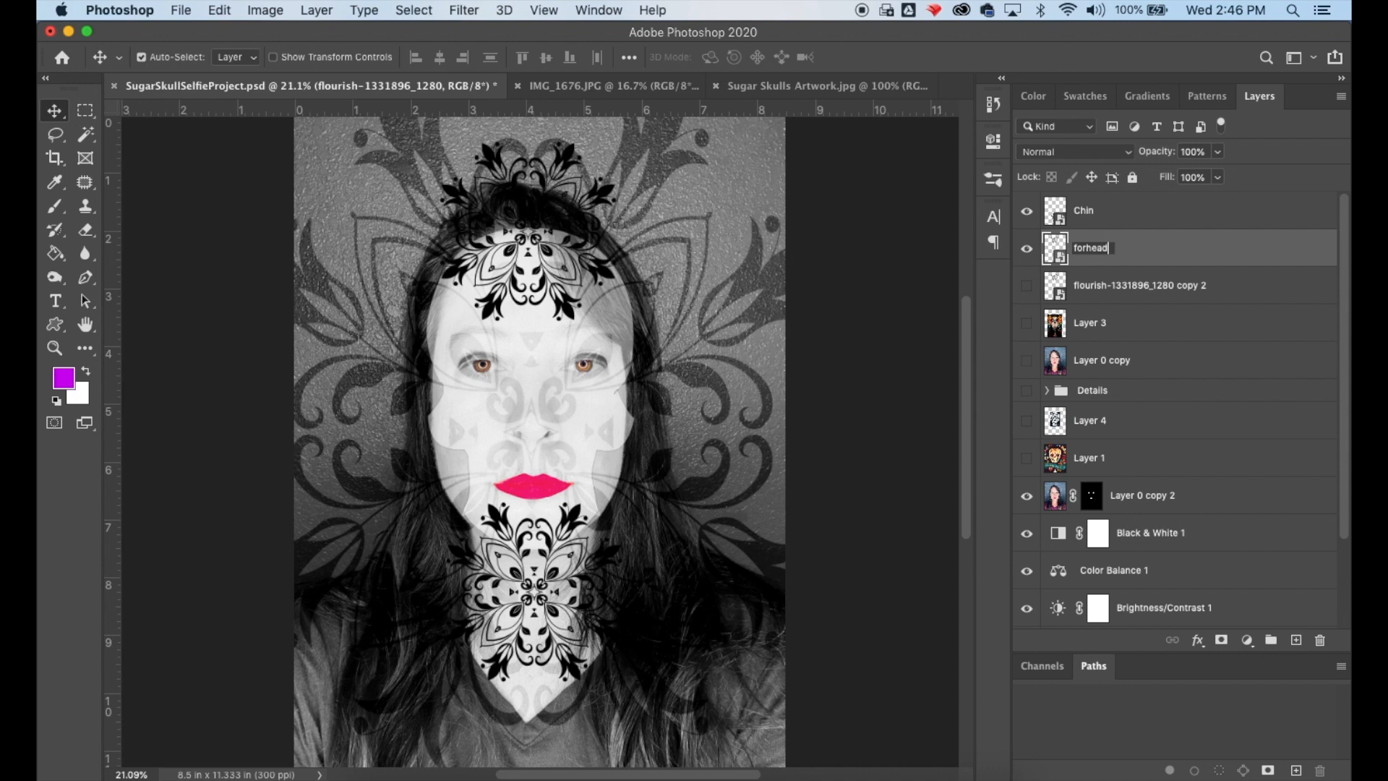
pyautogui.press('Return')
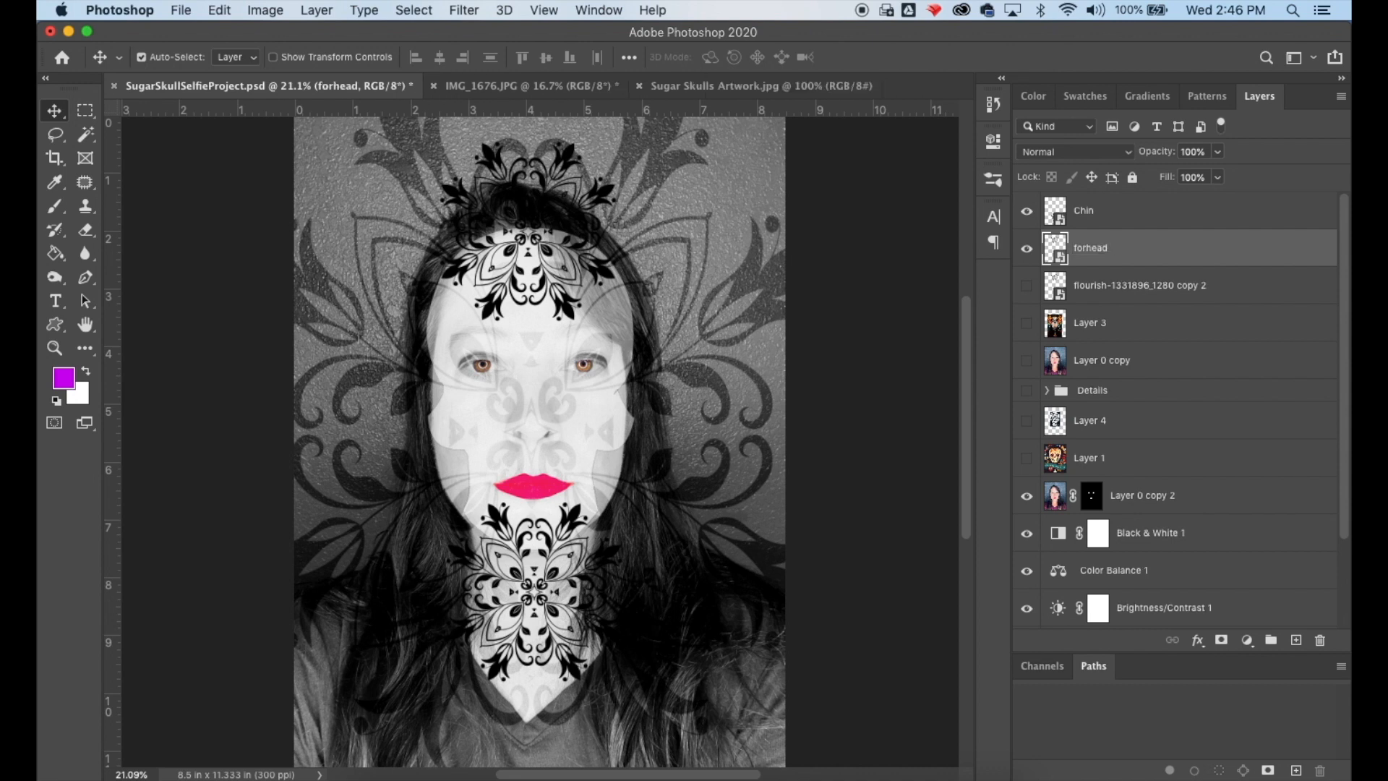
# - Turn on visibility of the second flourish copy layer
pyautogui.click(1125, 287)
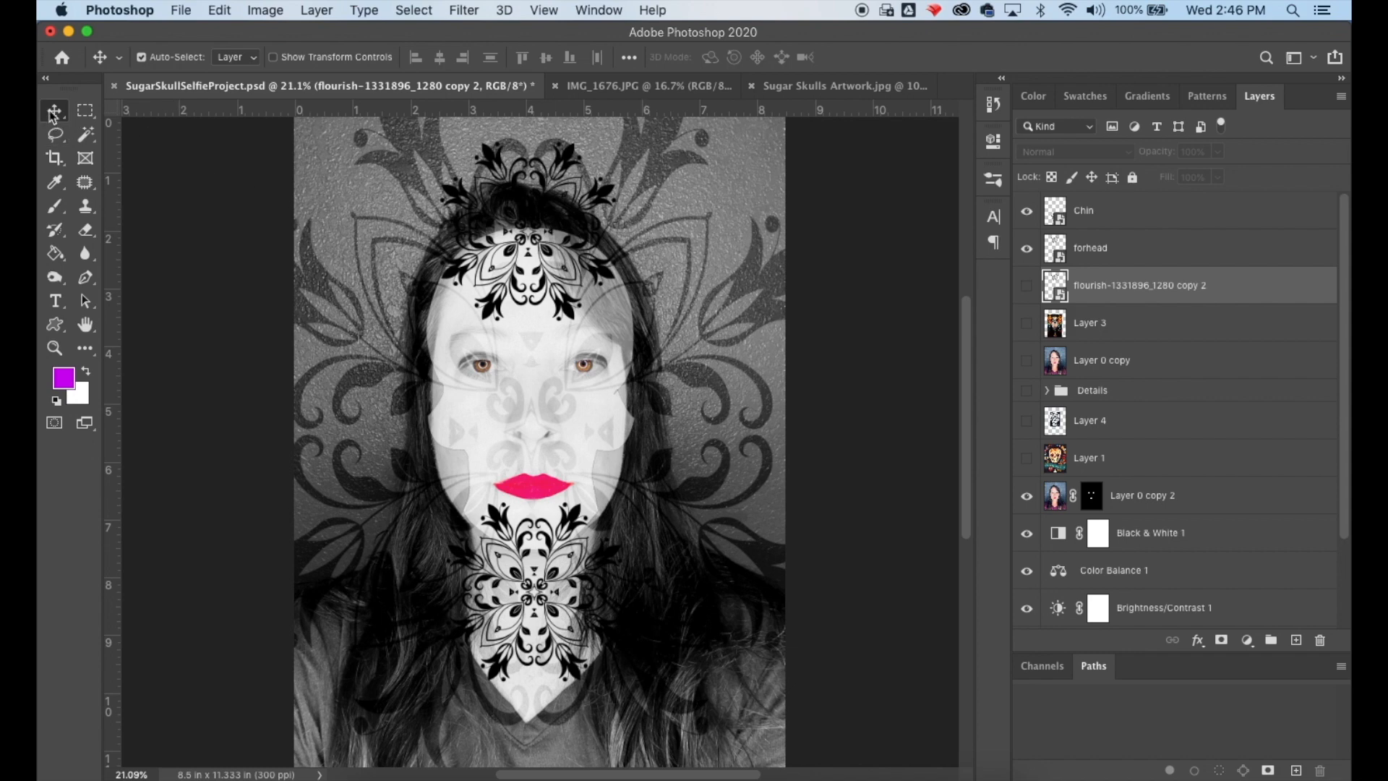
pyautogui.moveTo(506, 589); pyautogui.dragTo(524, 567)
pyautogui.press('super+z')
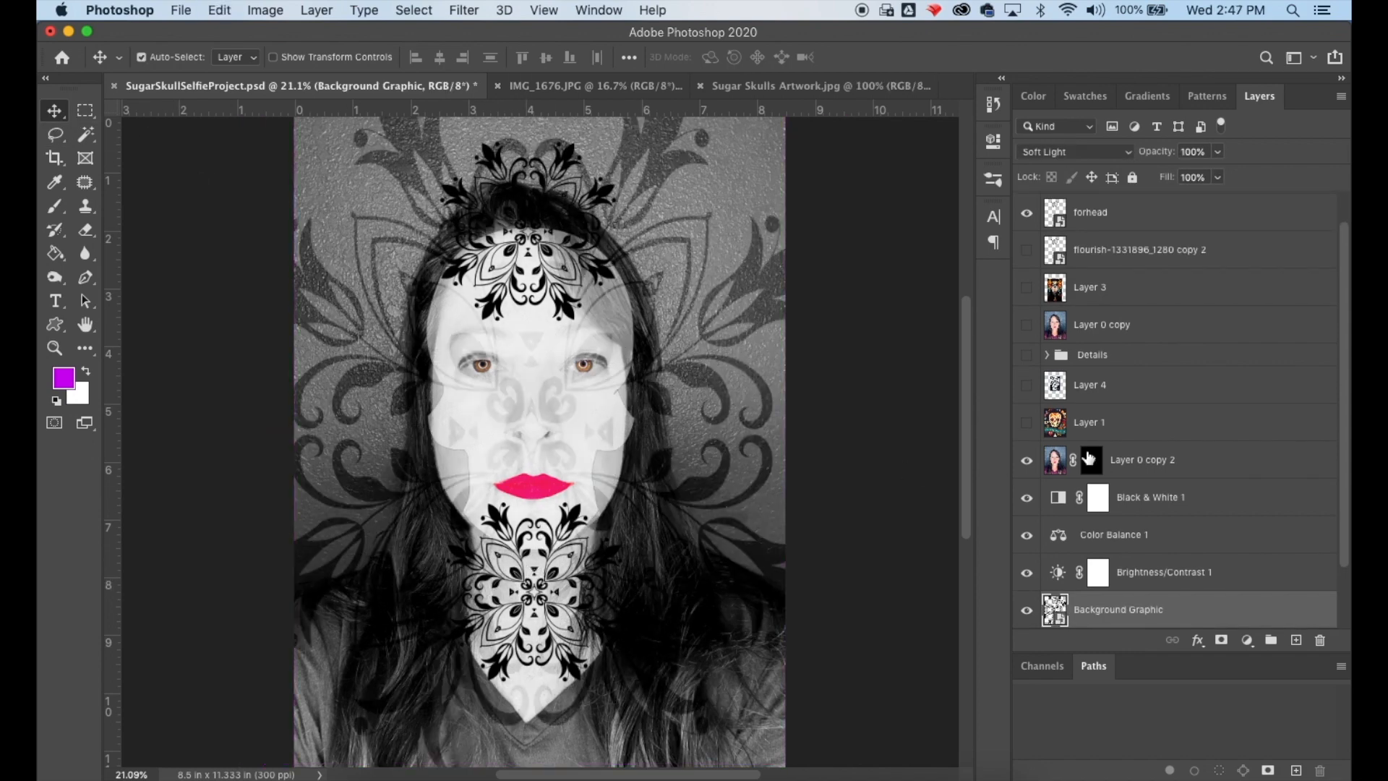
pyautogui.click(1130, 259)
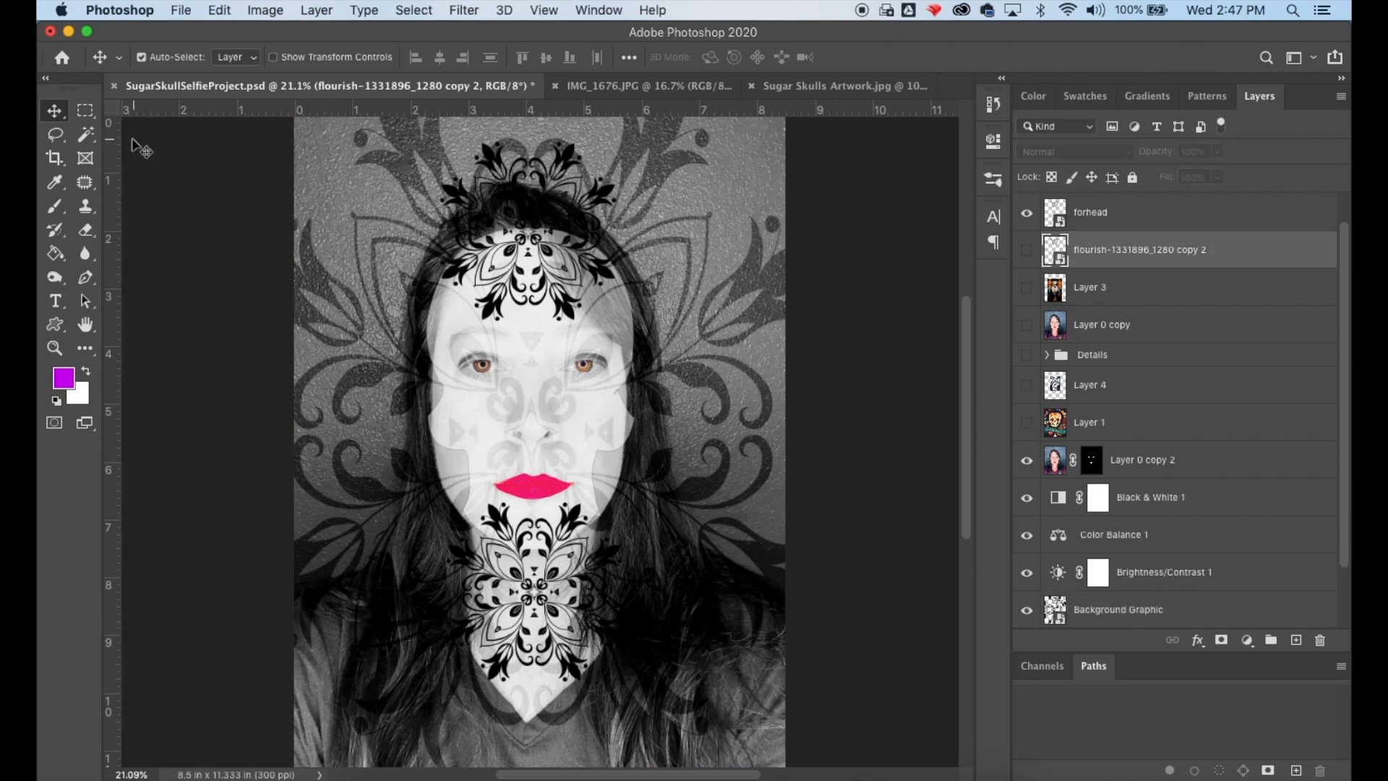
pyautogui.click(1027, 251)
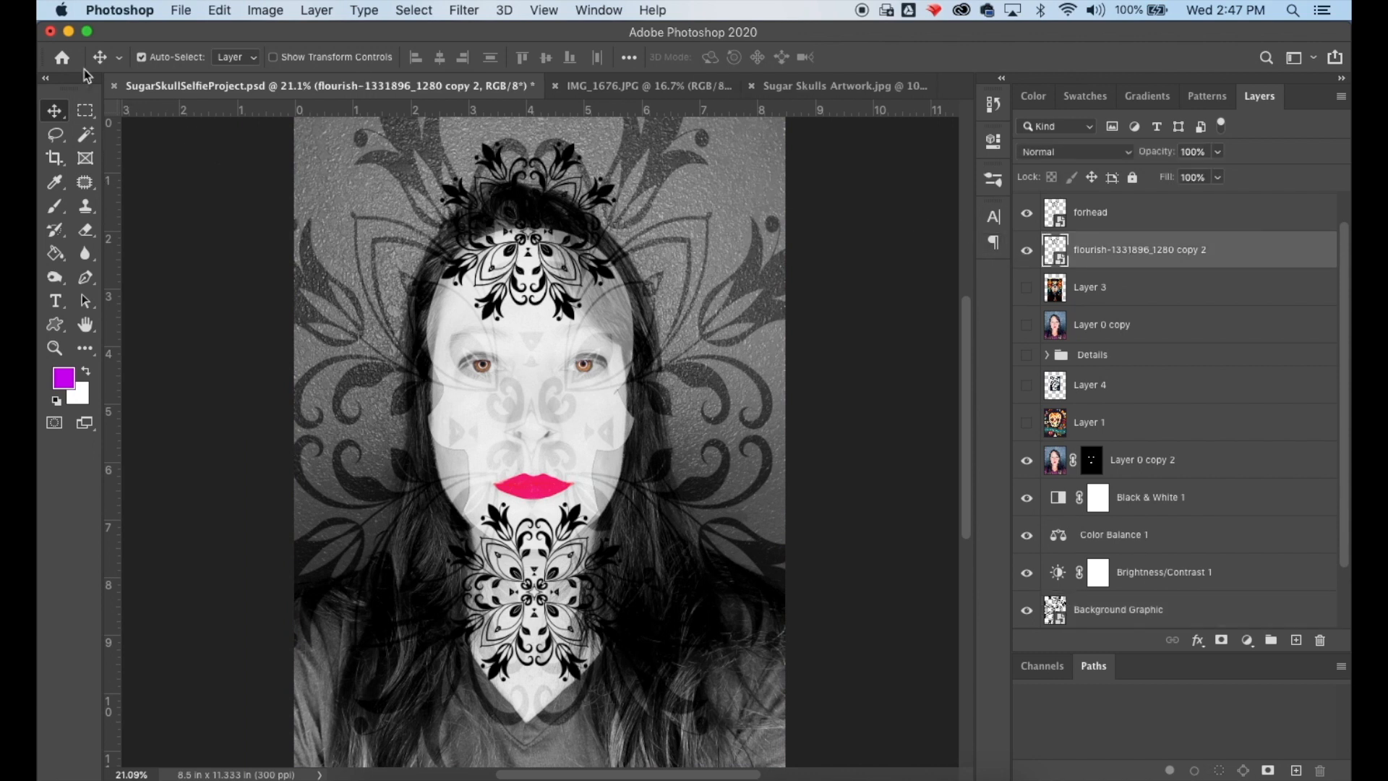
# - Move the forhead flourish layer down from the forehead to the middle of the face over the right eye
pyautogui.moveTo(551, 555); pyautogui.dragTo(564, 559)
pyautogui.press('super+z')
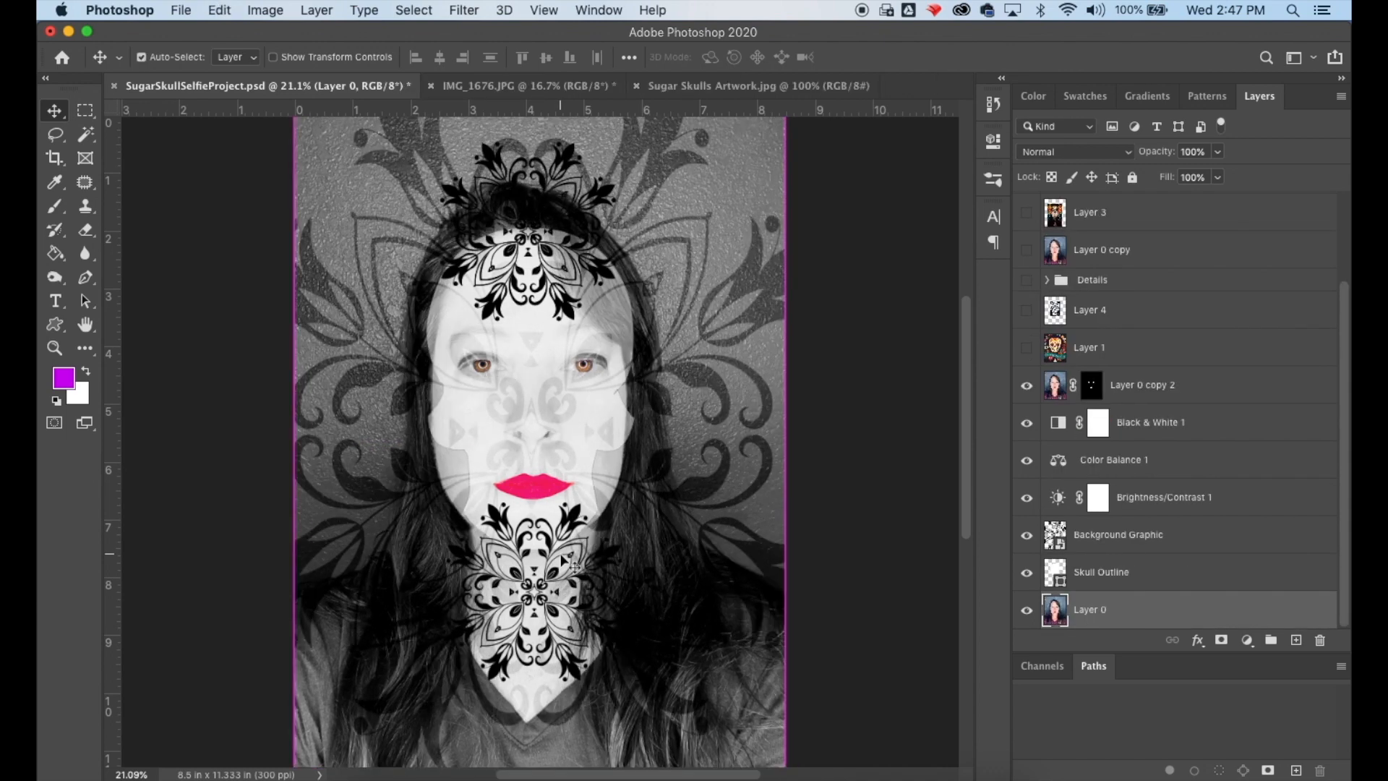
pyautogui.scroll(3, 1170, 335)
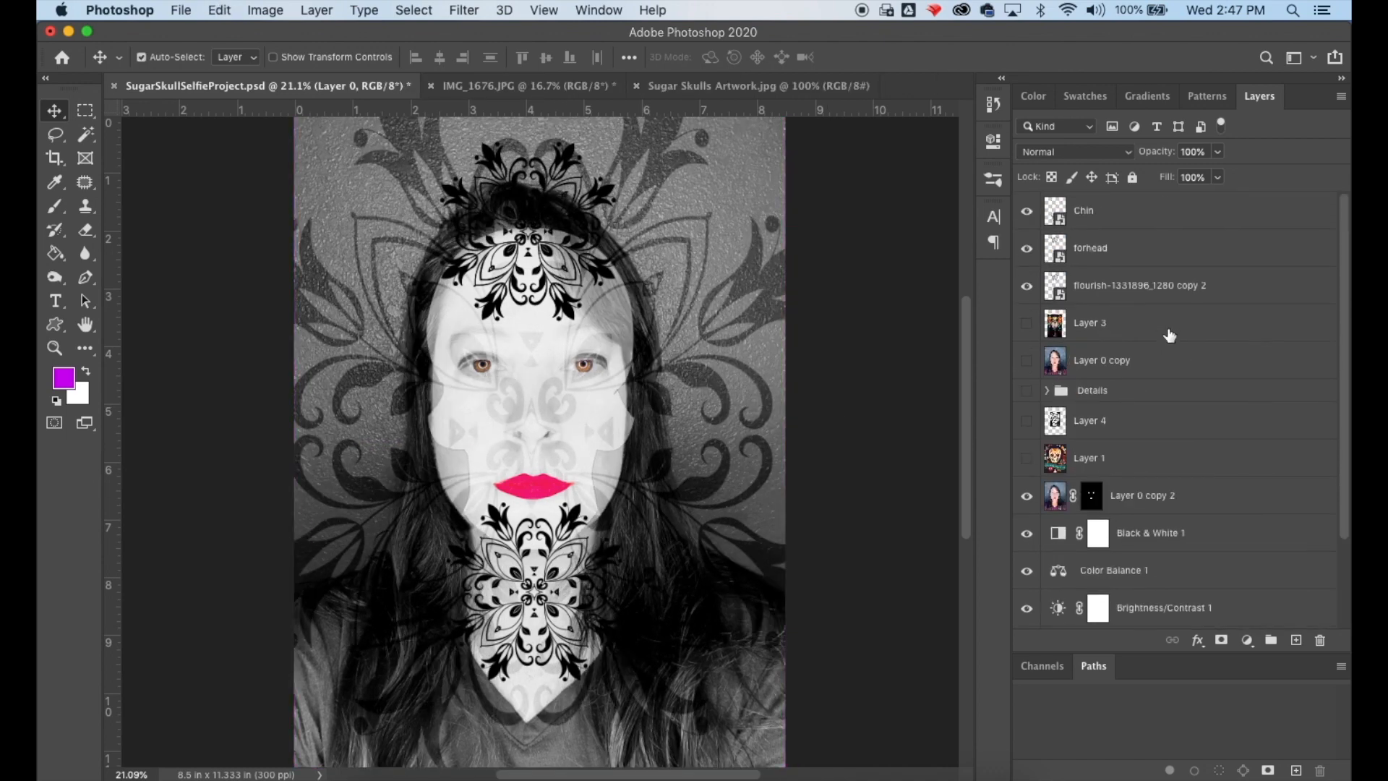
pyautogui.click(1139, 284)
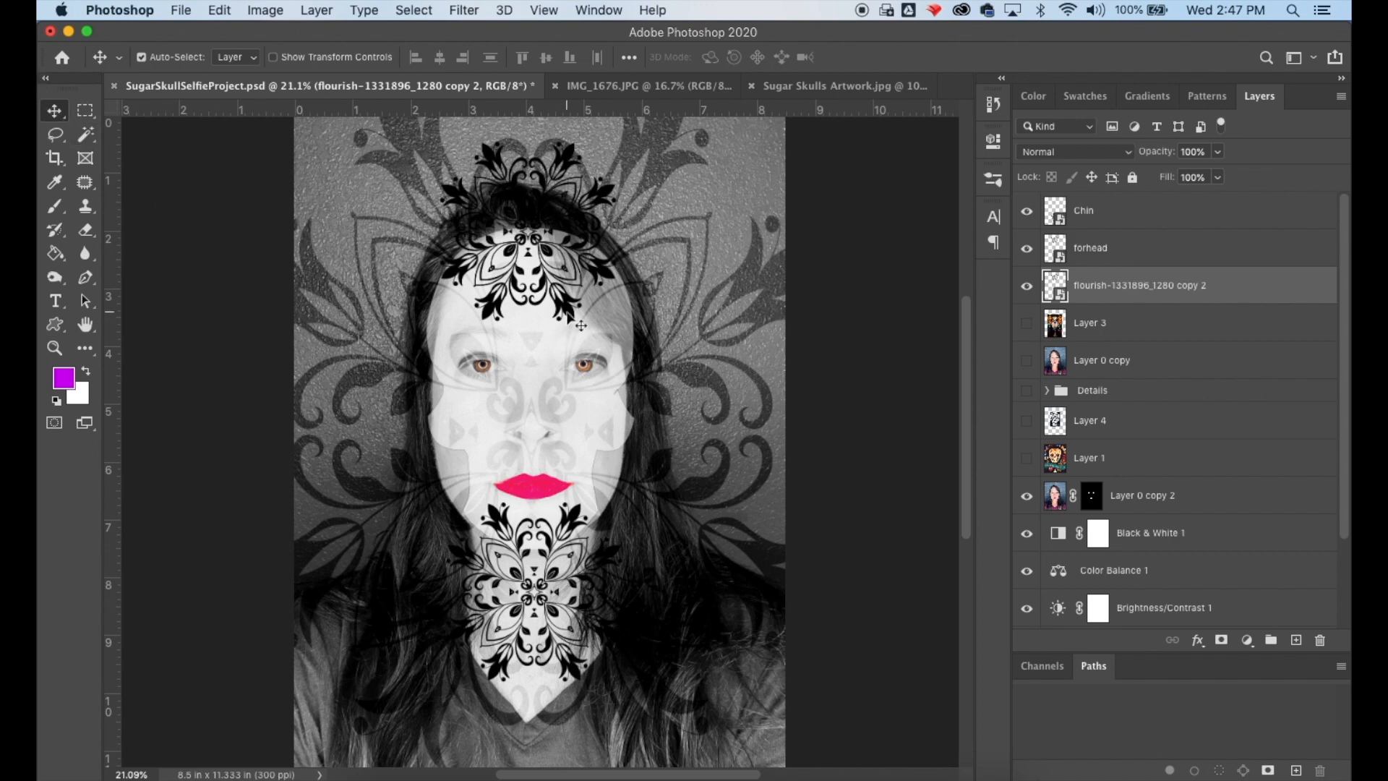
pyautogui.click(582, 326)
pyautogui.moveTo(575, 313); pyautogui.dragTo(628, 448)
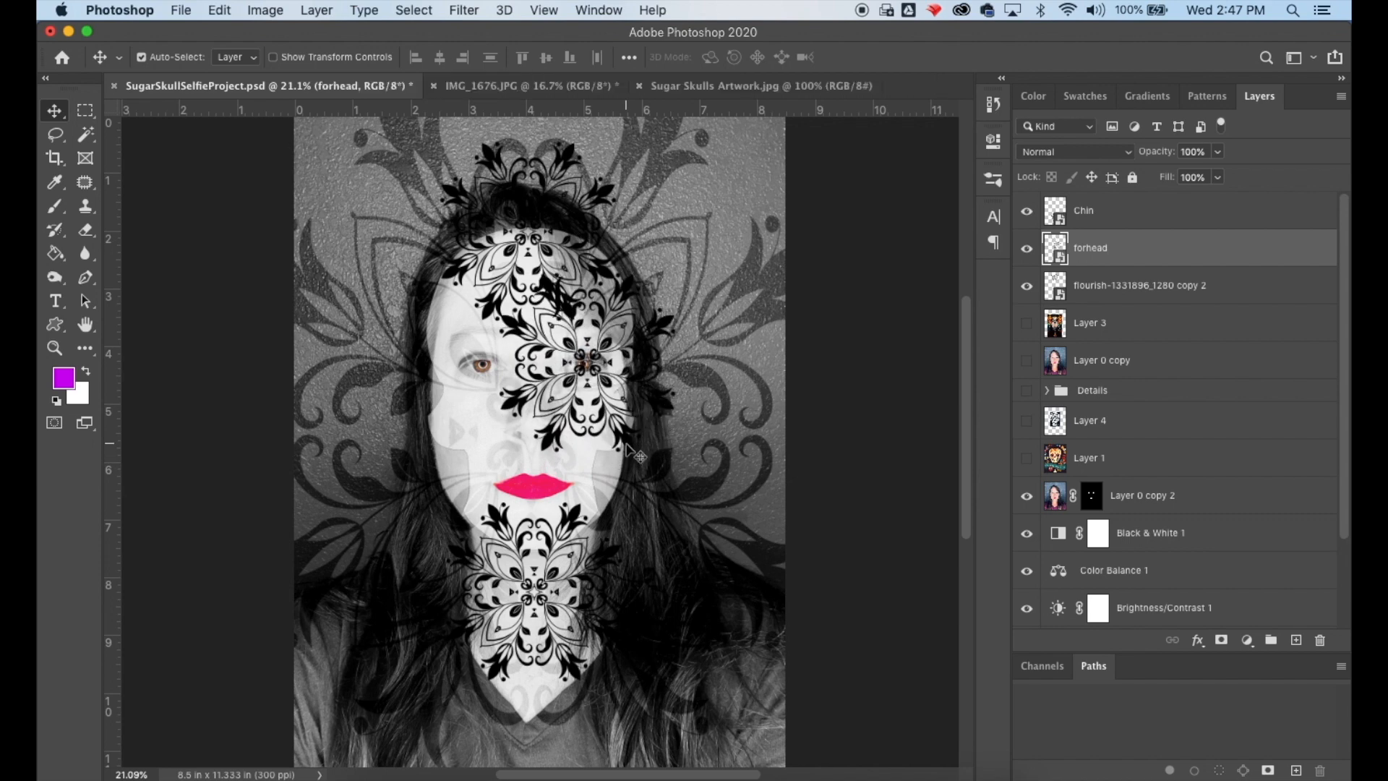
# - Free Transform the flourish, scaling it to about 7% and placing it over the right eye
pyautogui.click(220, 11)
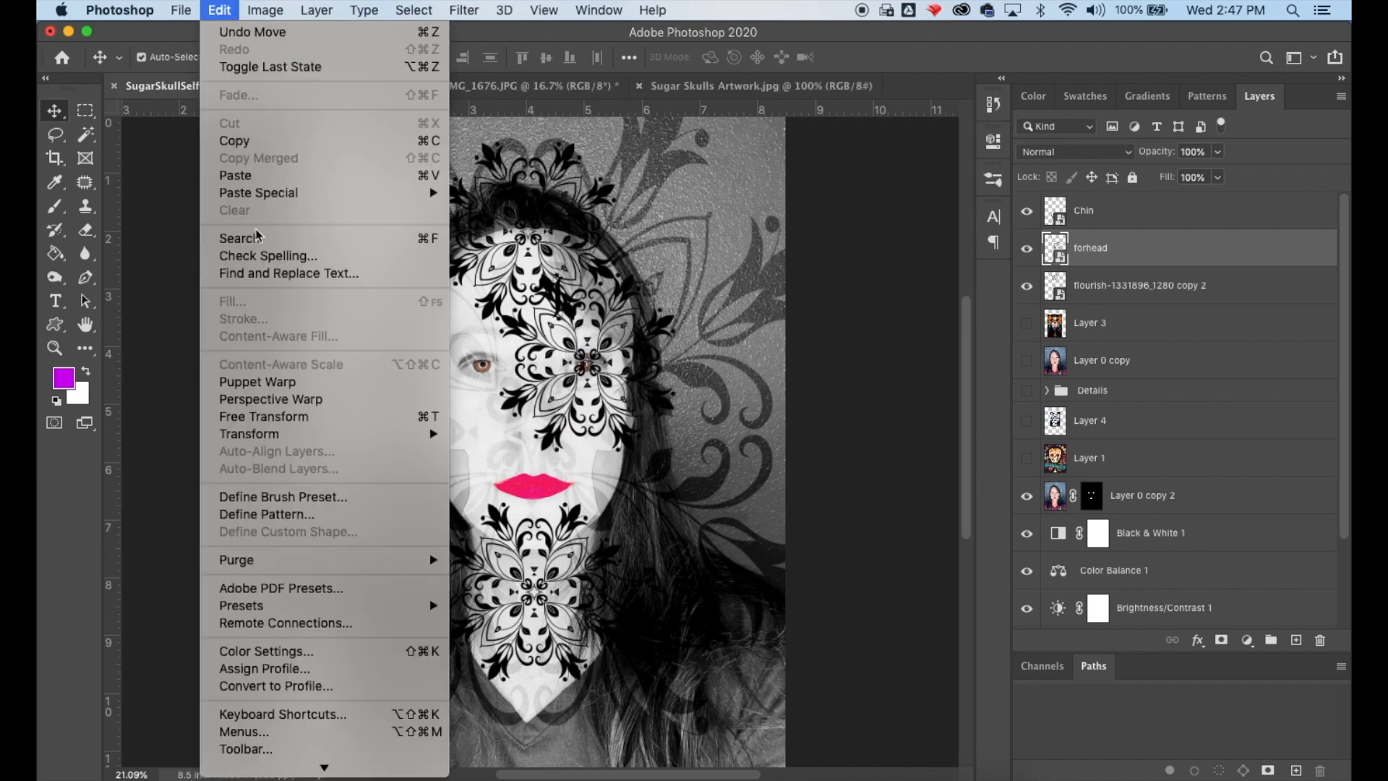
pyautogui.click(259, 418)
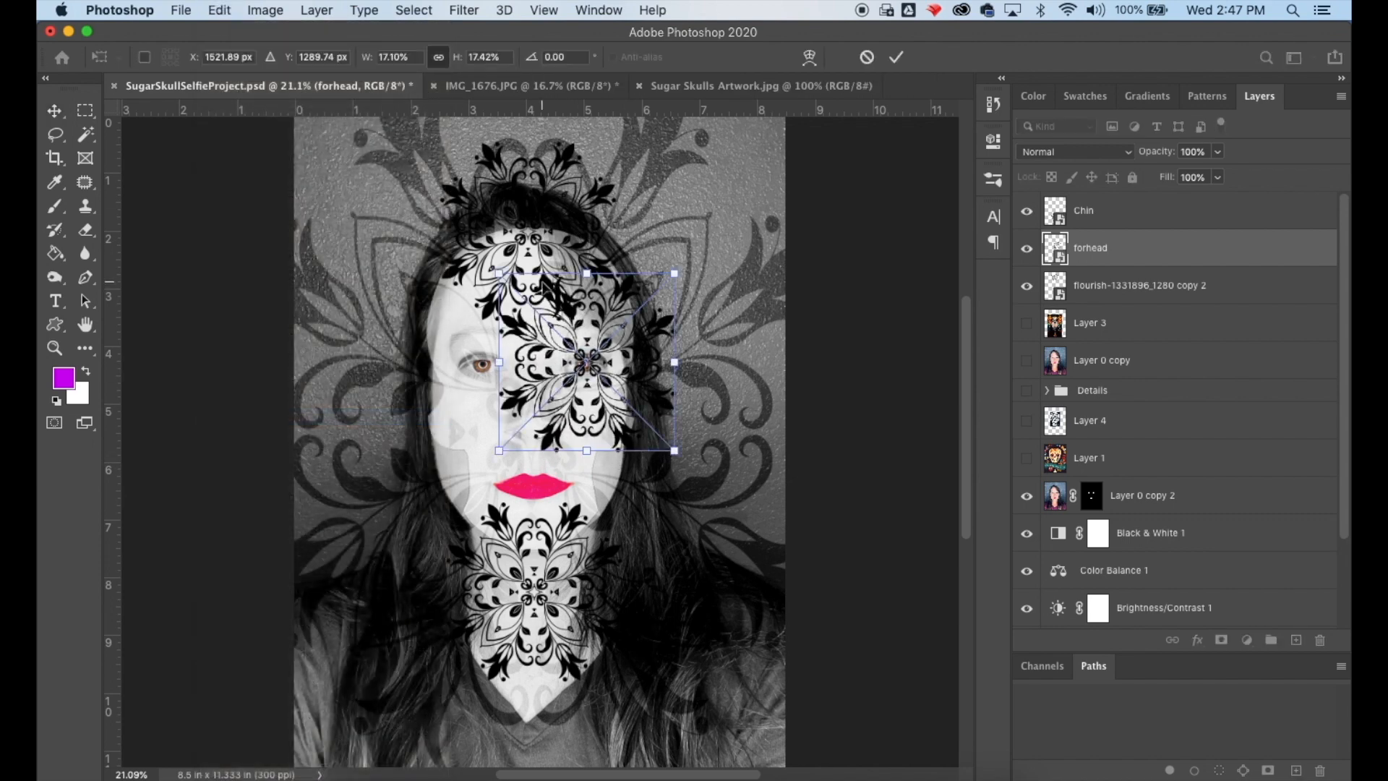
pyautogui.moveTo(499, 274); pyautogui.dragTo(581, 352)
pyautogui.moveTo(613, 434); pyautogui.dragTo(571, 399)
pyautogui.moveTo(633, 314); pyautogui.dragTo(617, 338)
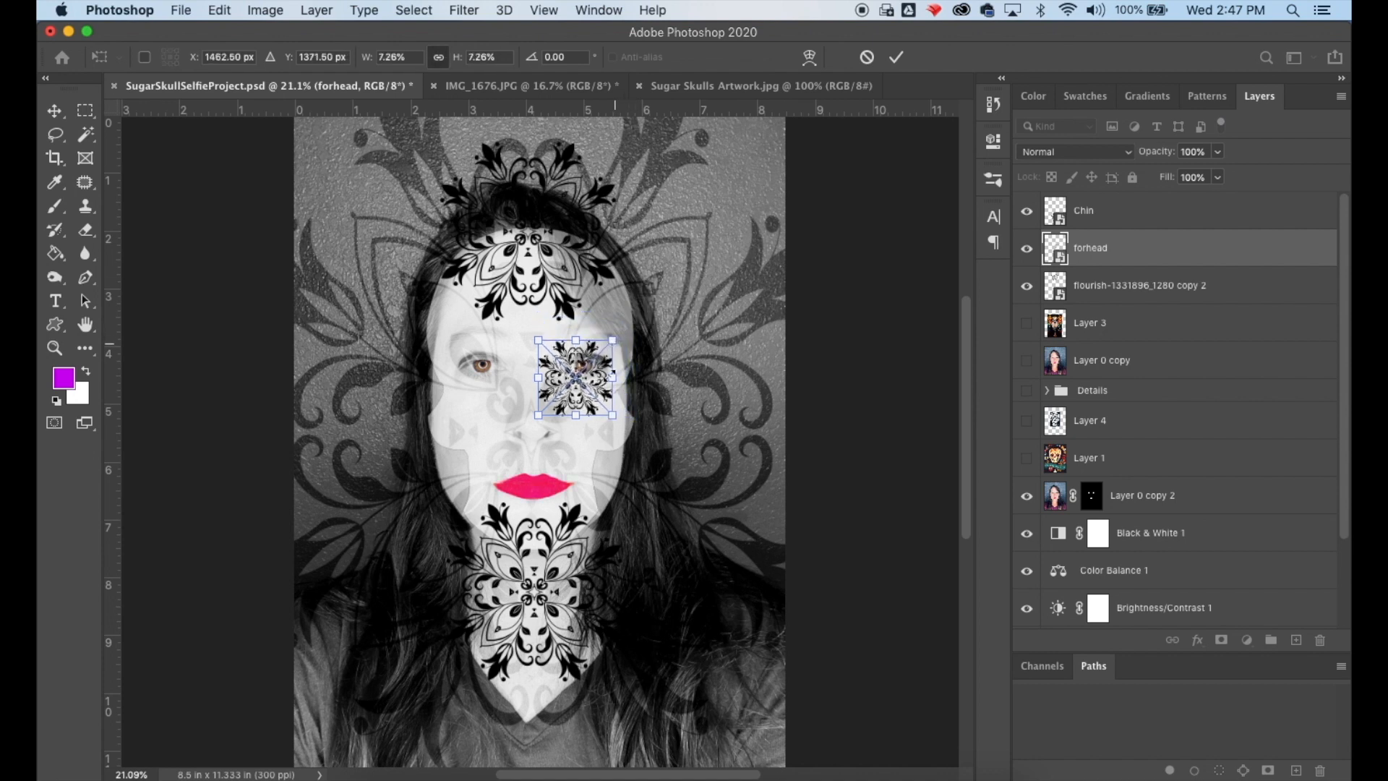
pyautogui.moveTo(594, 392); pyautogui.dragTo(604, 379)
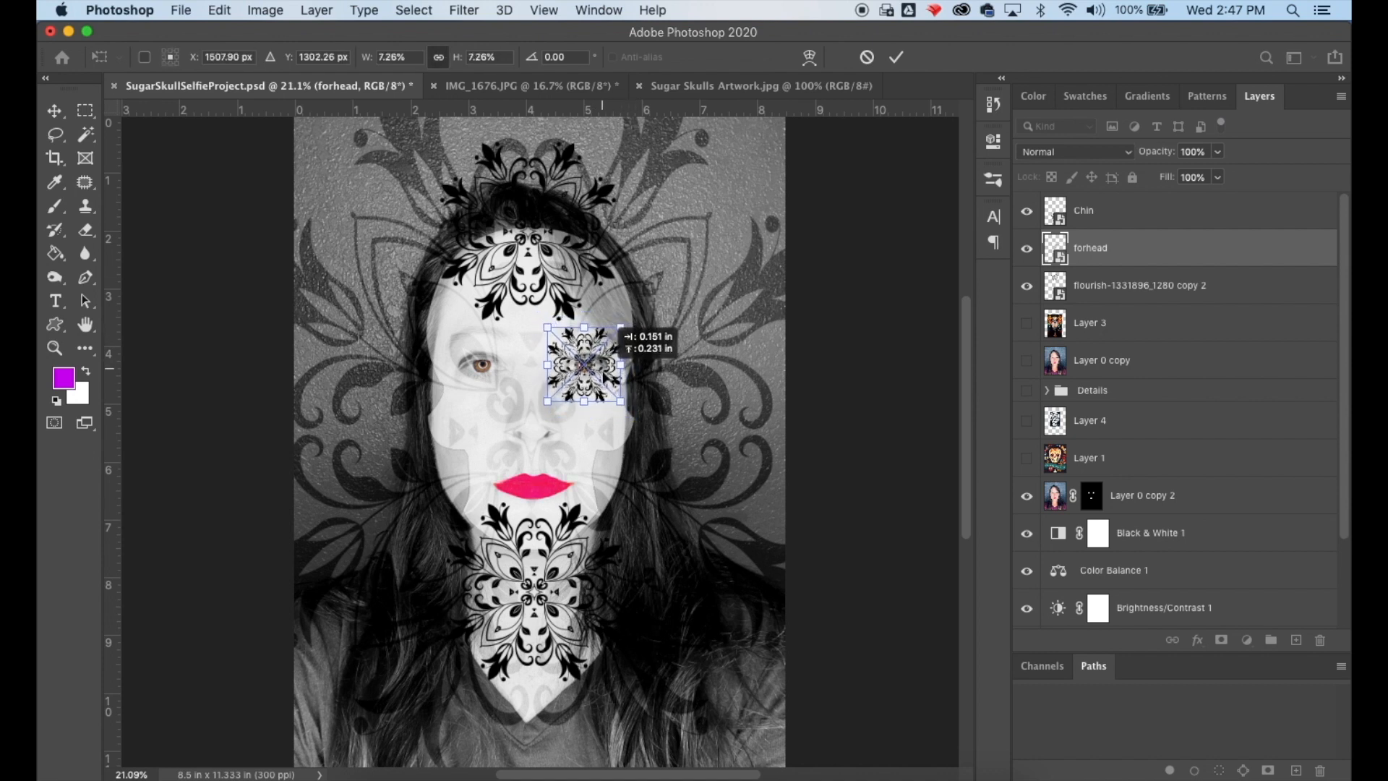
pyautogui.click(54, 110)
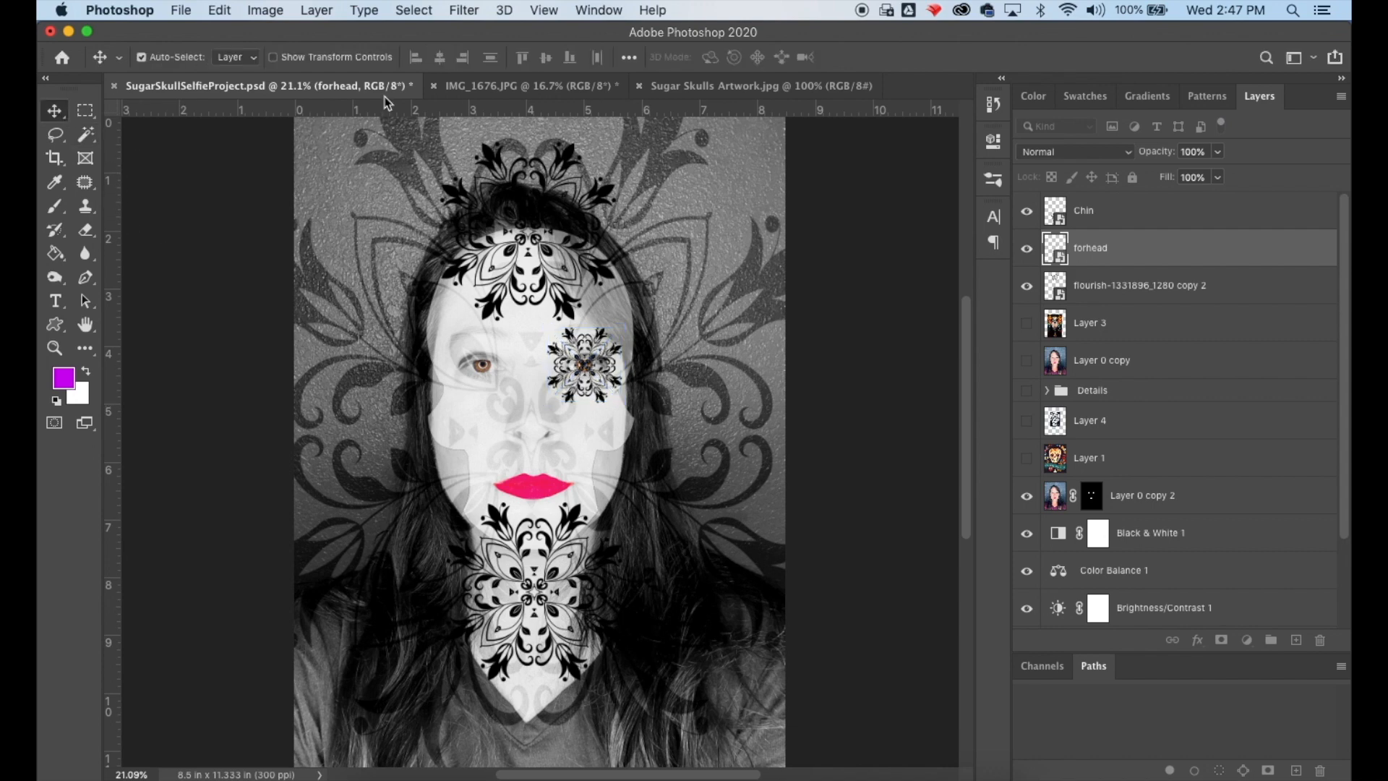
# - Duplicate the eye flourish layer and move the copy over the left eye
pyautogui.click(320, 11)
pyautogui.click(340, 85)
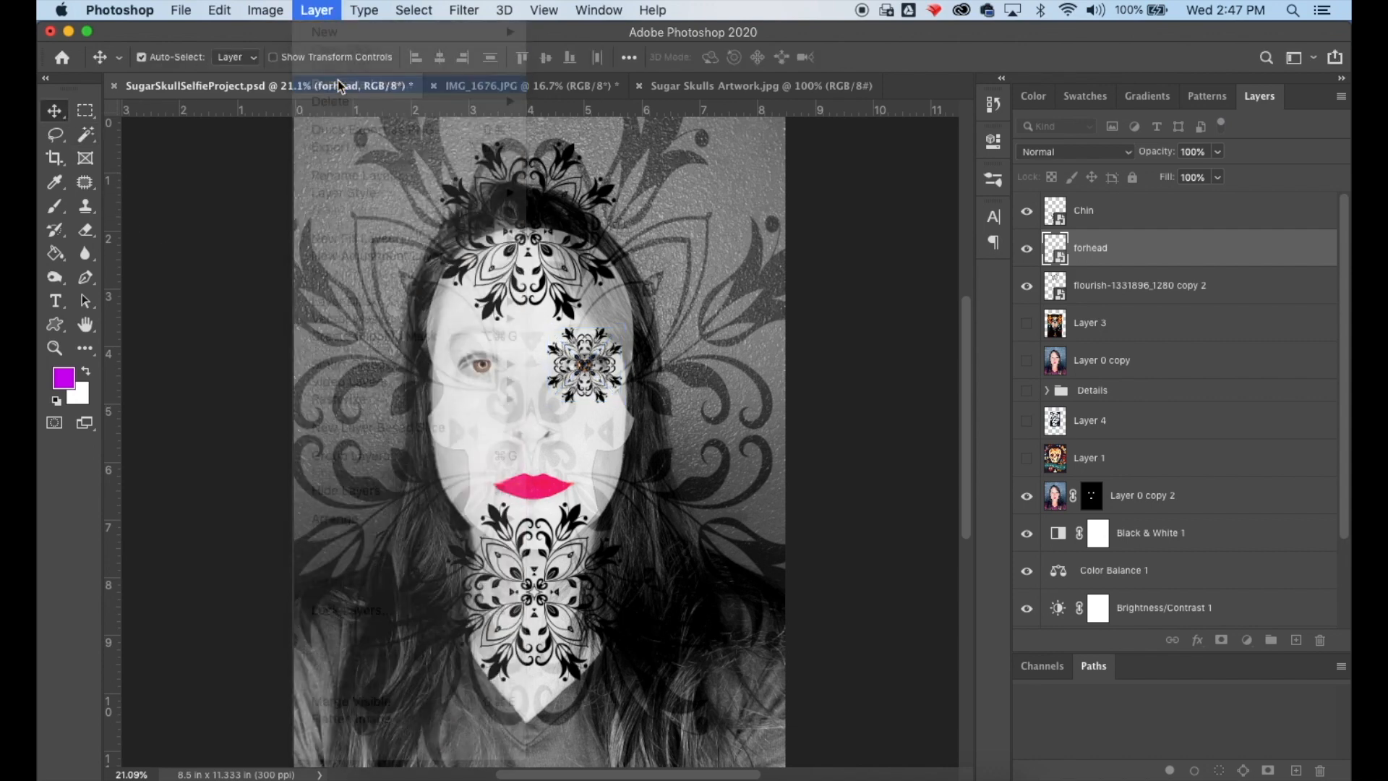
pyautogui.click(865, 321)
pyautogui.moveTo(584, 365); pyautogui.dragTo(483, 366)
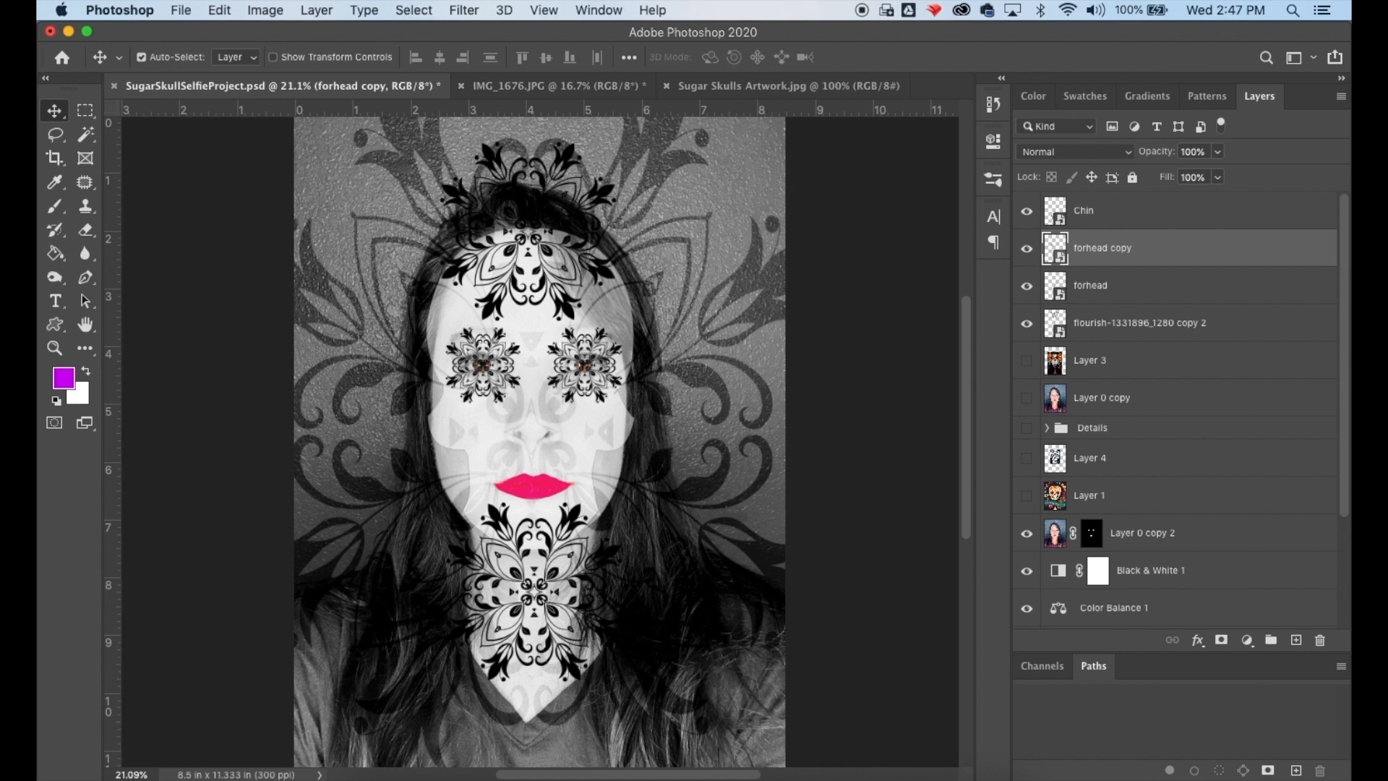
# - Rename the duplicated eye flourish layer to Eye 1
pyautogui.click(1027, 249)
pyautogui.click(1027, 249)
pyautogui.click(1027, 286)
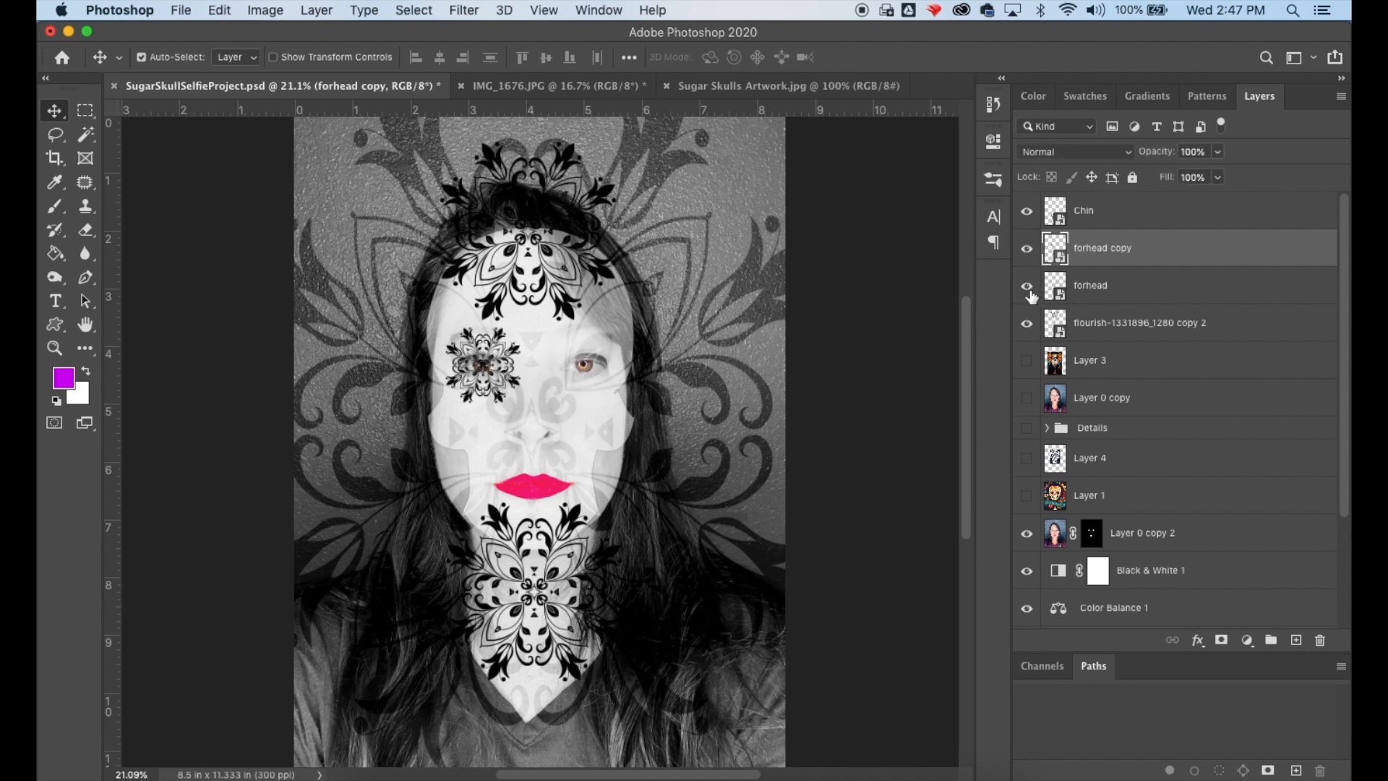
pyautogui.click(1026, 287)
pyautogui.doubleClick(1119, 247)
pyautogui.write('Ey')
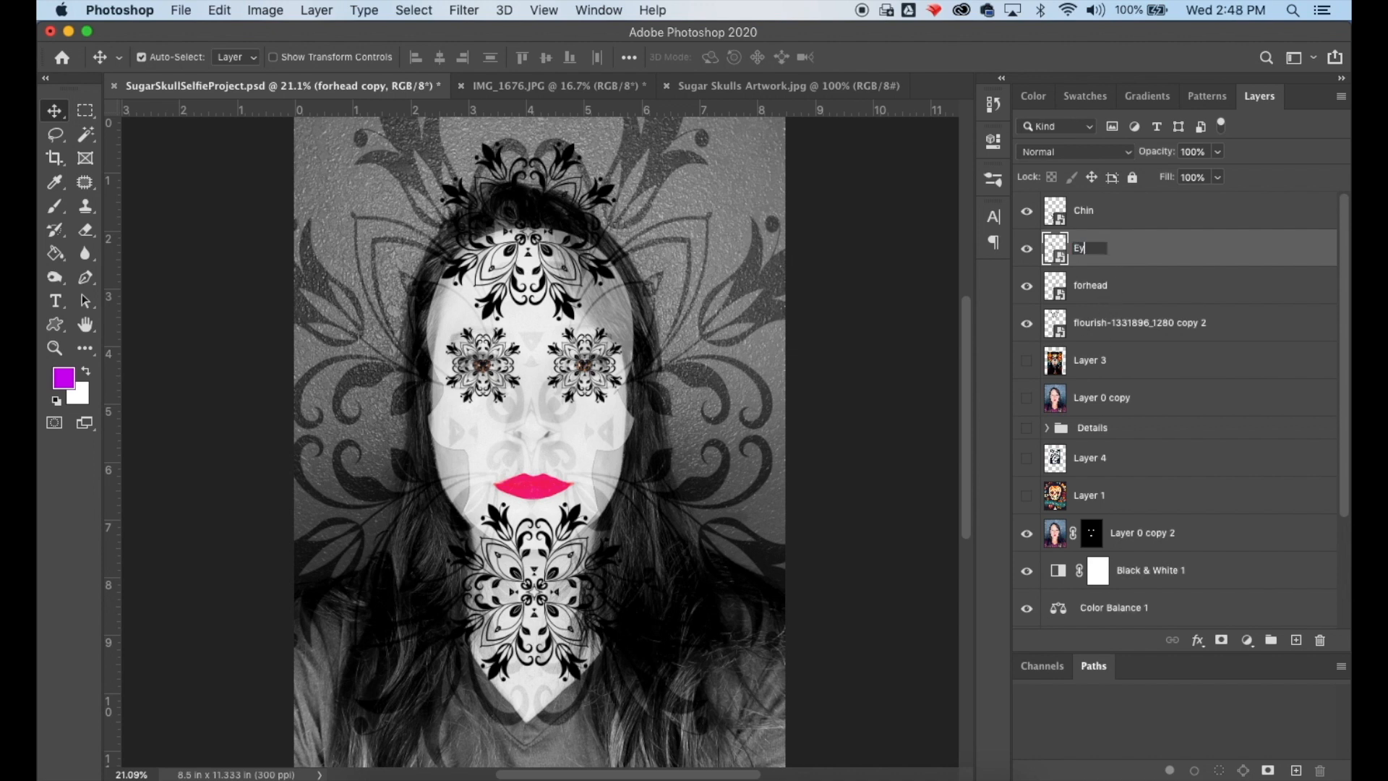
pyautogui.write('e 1')
pyautogui.press('Return')
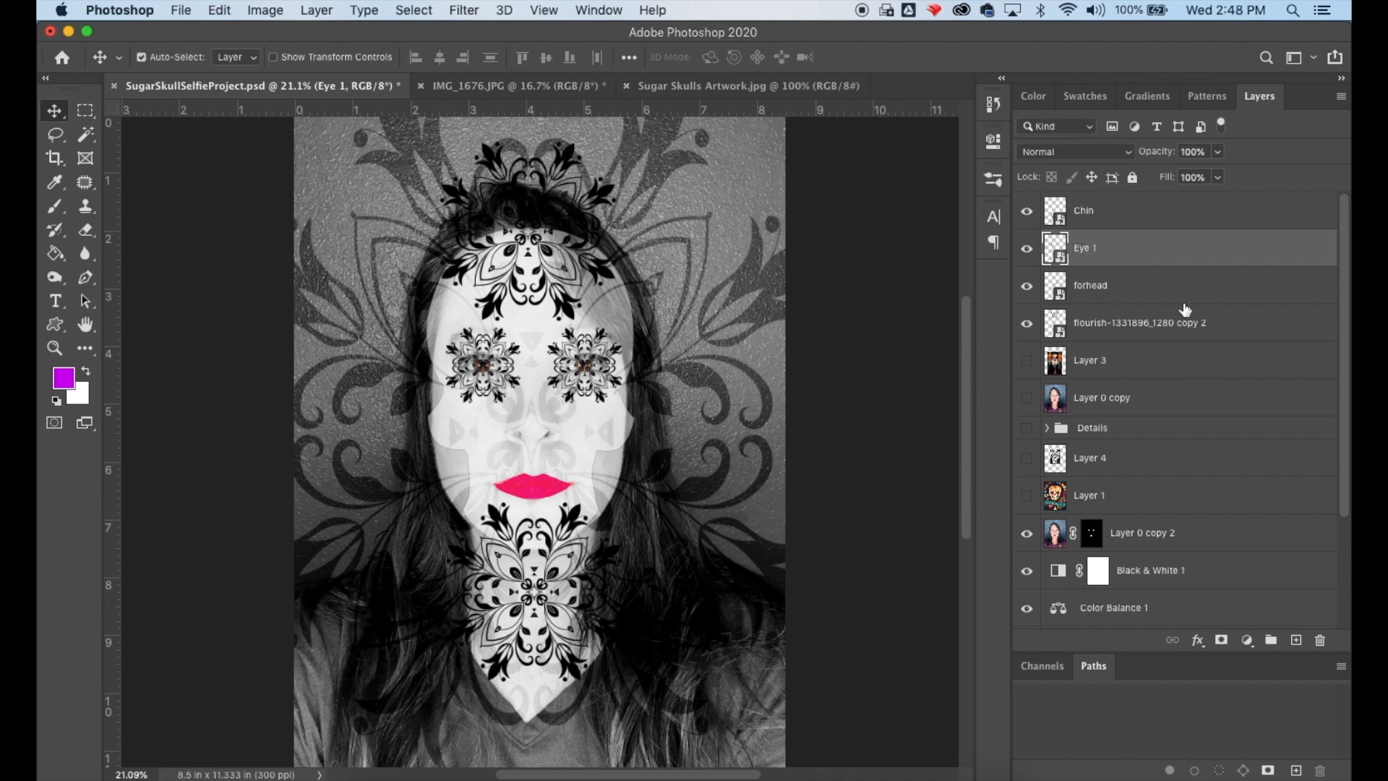
# - Rename the forhead layer to Eye 2
pyautogui.click(1136, 292)
pyautogui.doubleClick(1091, 286)
pyautogui.write('Ey')
# - Rename the flourish copy 2 layer to Forhead, move it to the top of the layer stack, and save
pyautogui.click(1134, 318)
pyautogui.doubleClick(1131, 319)
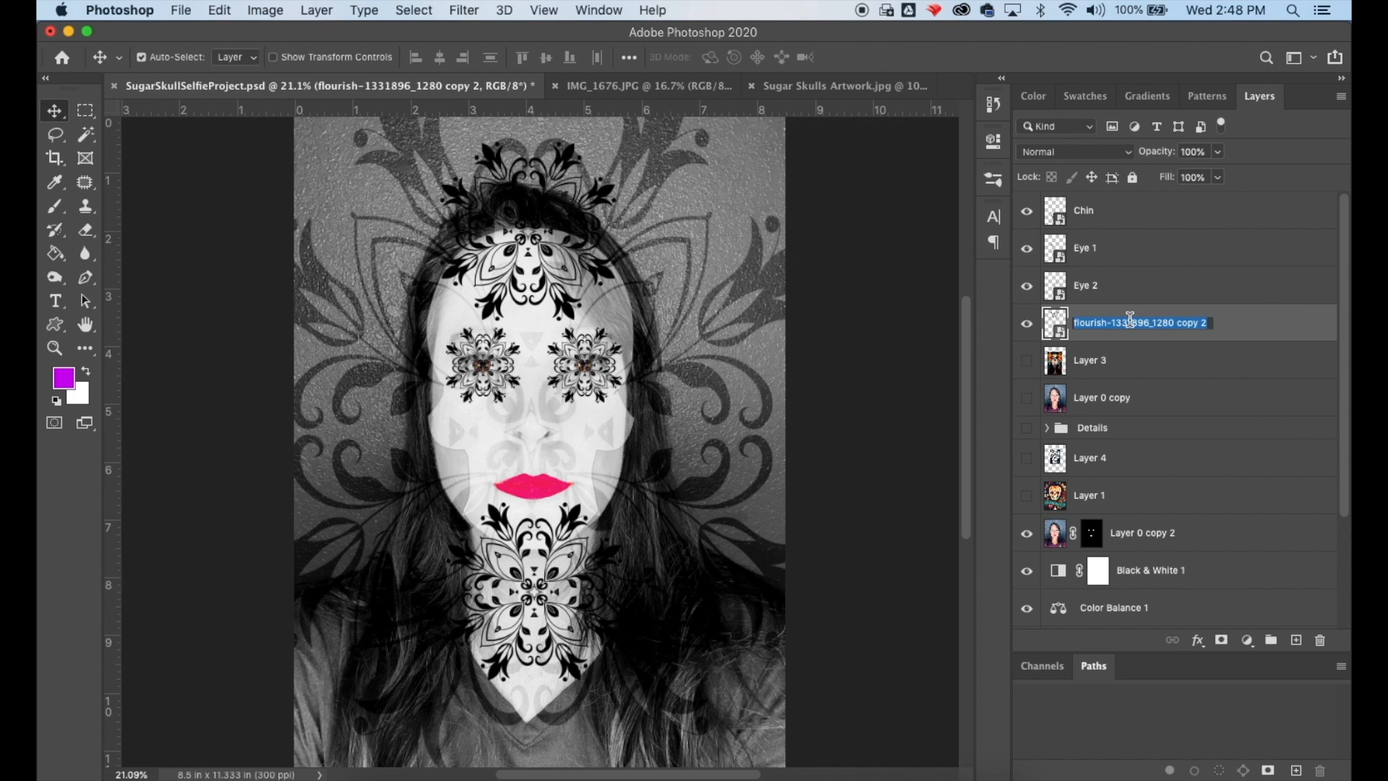
pyautogui.write('Forhead')
pyautogui.press('Return')
pyautogui.moveTo(1110, 326); pyautogui.dragTo(1110, 211)
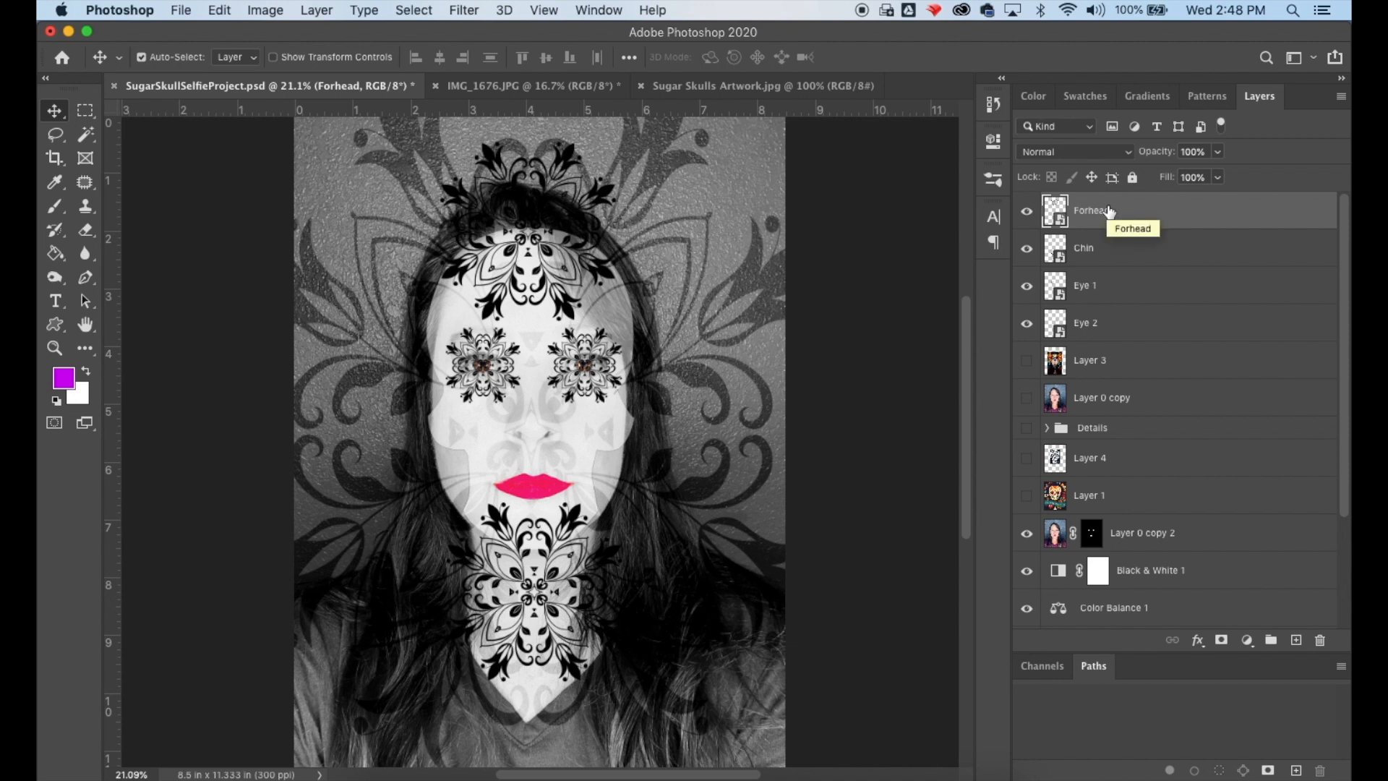
pyautogui.click(1096, 290)
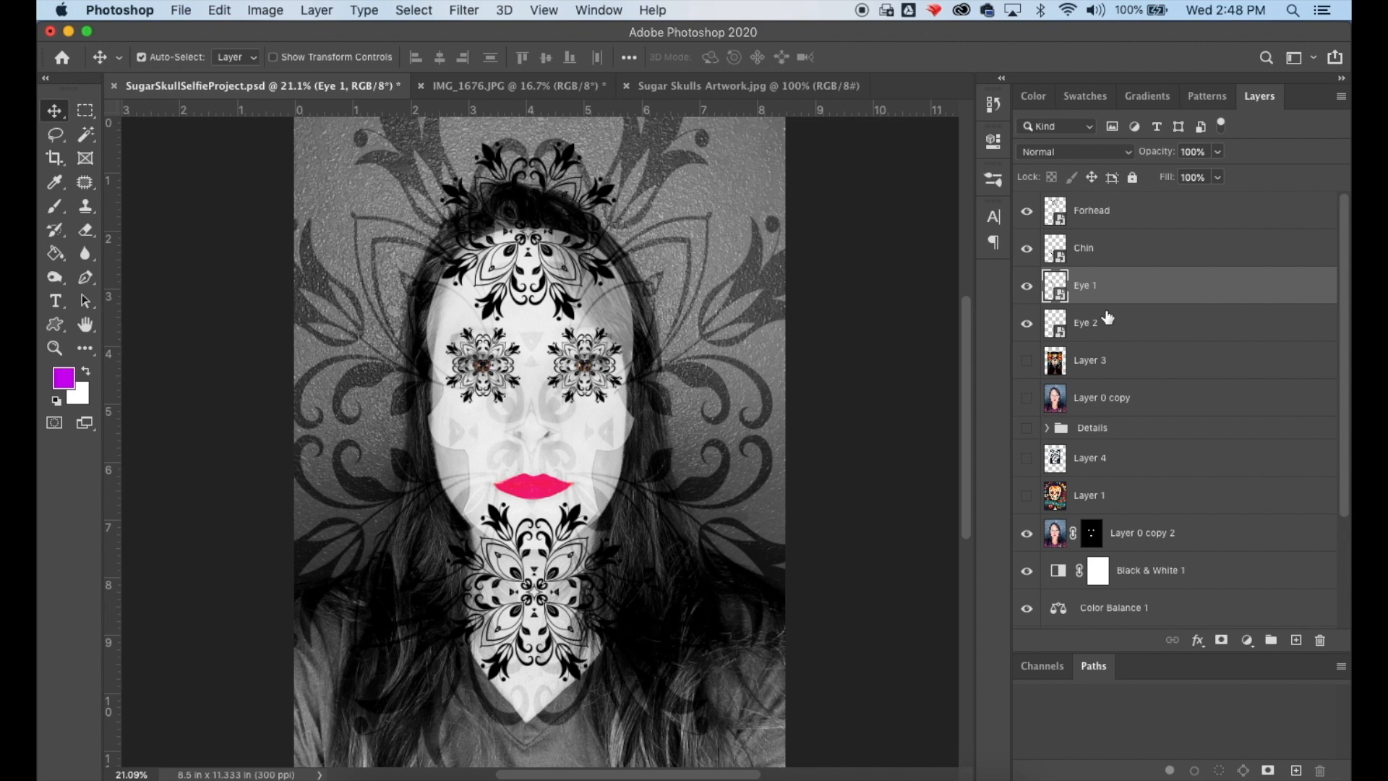
pyautogui.press('super+s')
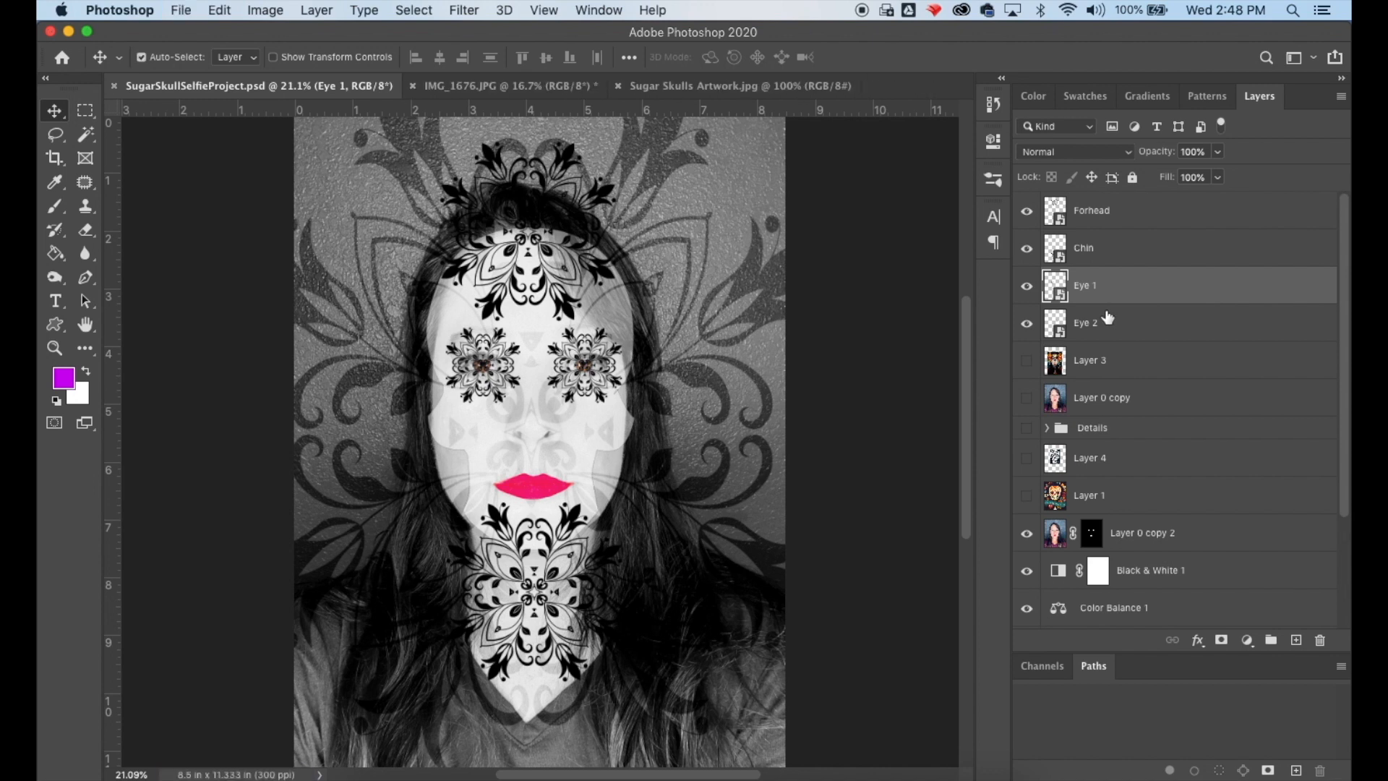
pyautogui.click(1141, 531)
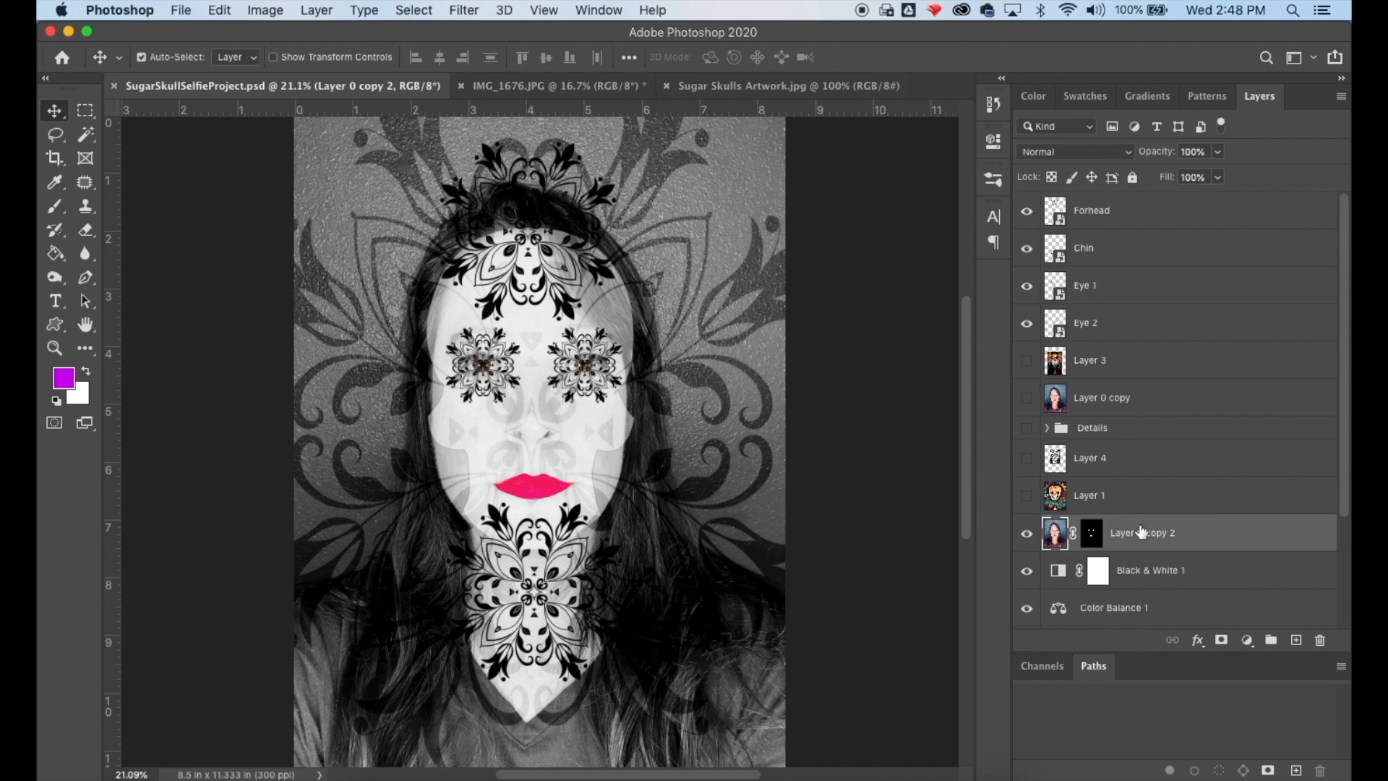
pyautogui.moveTo(1141, 531); pyautogui.dragTo(1140, 204)
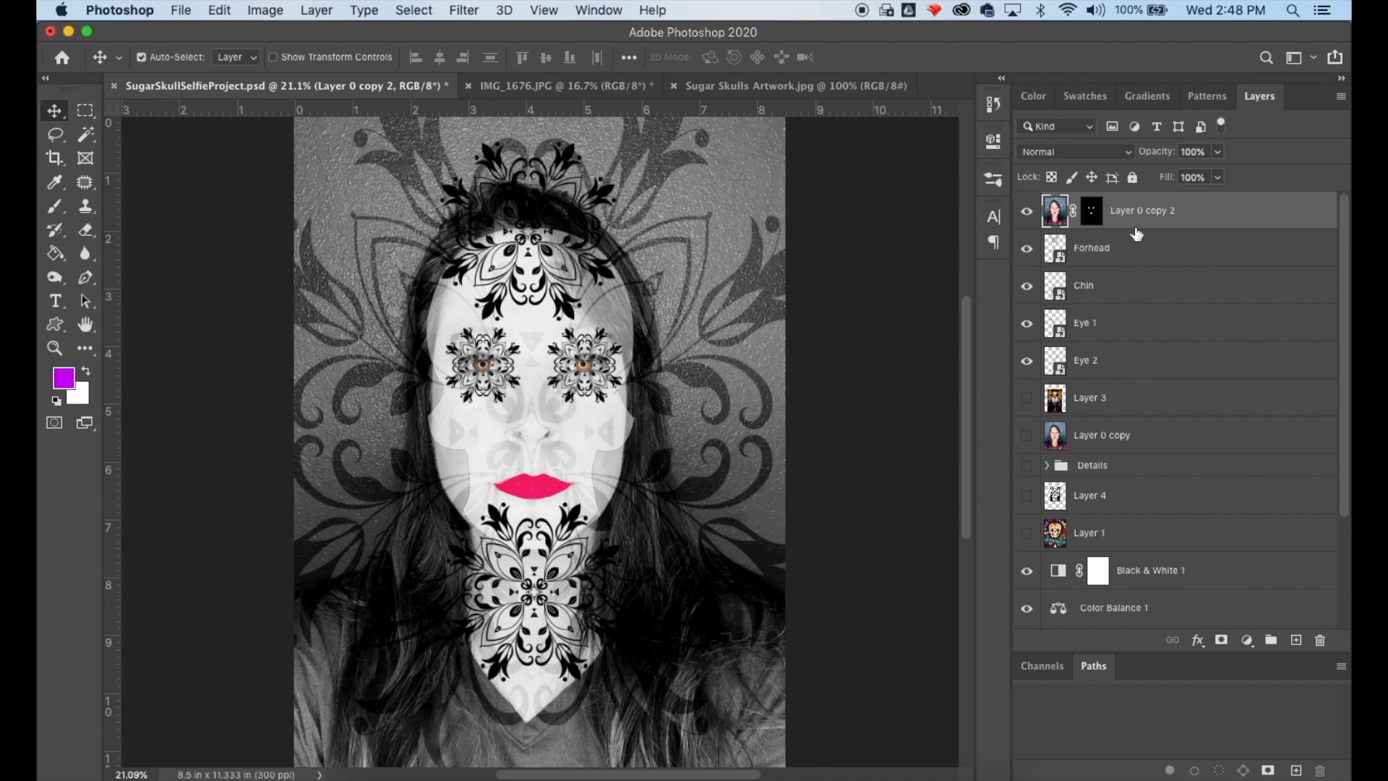
pyautogui.moveTo(1135, 211); pyautogui.dragTo(1097, 515)
pyautogui.scroll(-4, 1118, 533)
pyautogui.scroll(4, 1119, 533)
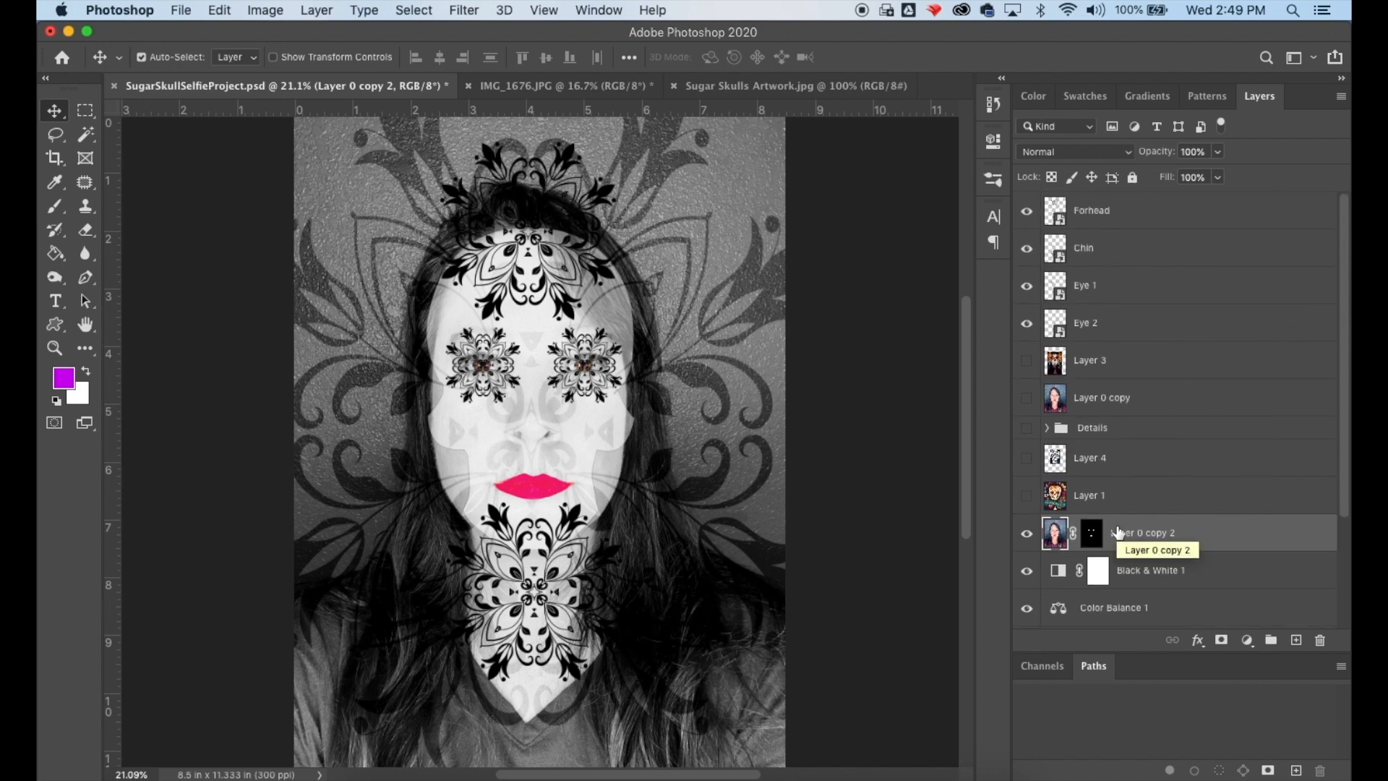
# - Move the Forhead, Chin, Eye 1 and Eye 2 layers below Layer 0 copy 2
pyautogui.click(1129, 220)
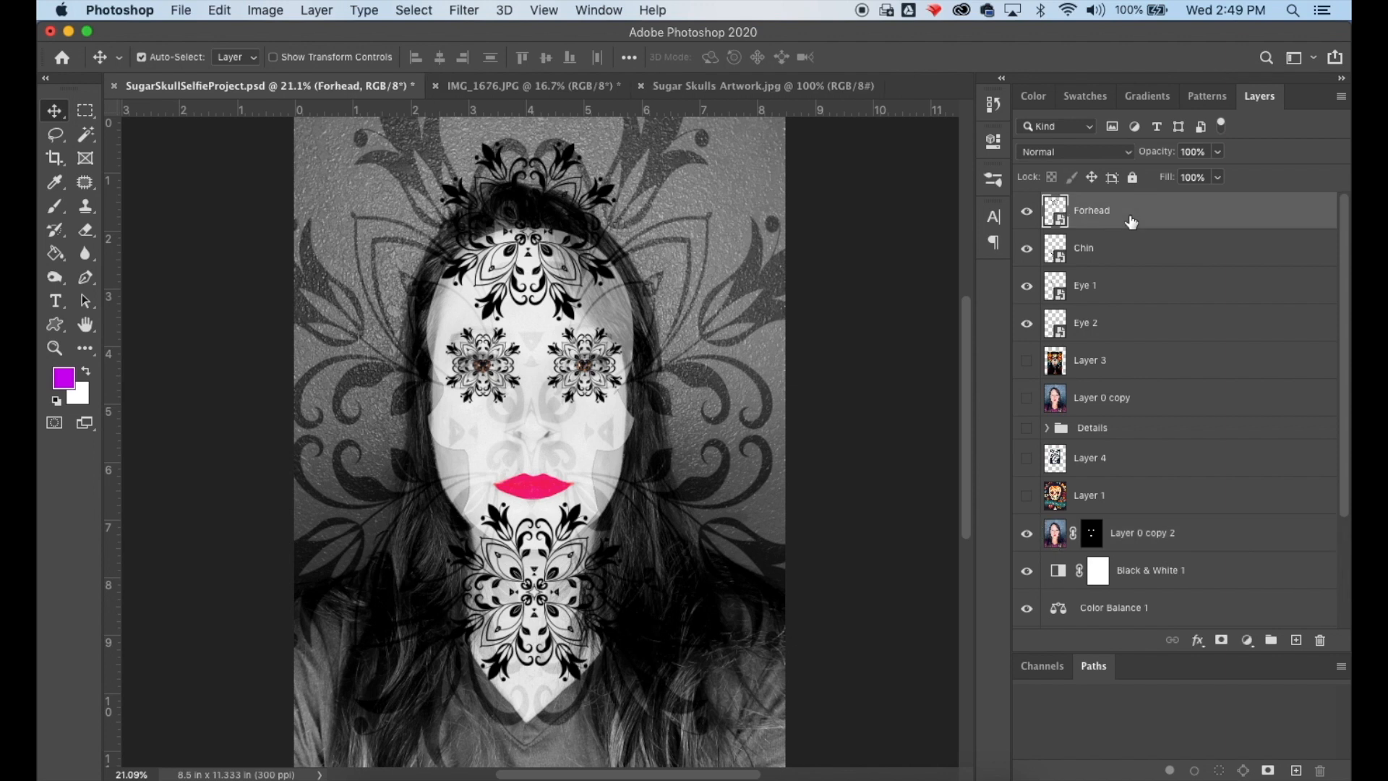
pyautogui.keyDown('shift'); pyautogui.click(1125, 340); pyautogui.keyUp('shift')
pyautogui.moveTo(1123, 340); pyautogui.dragTo(1099, 556)
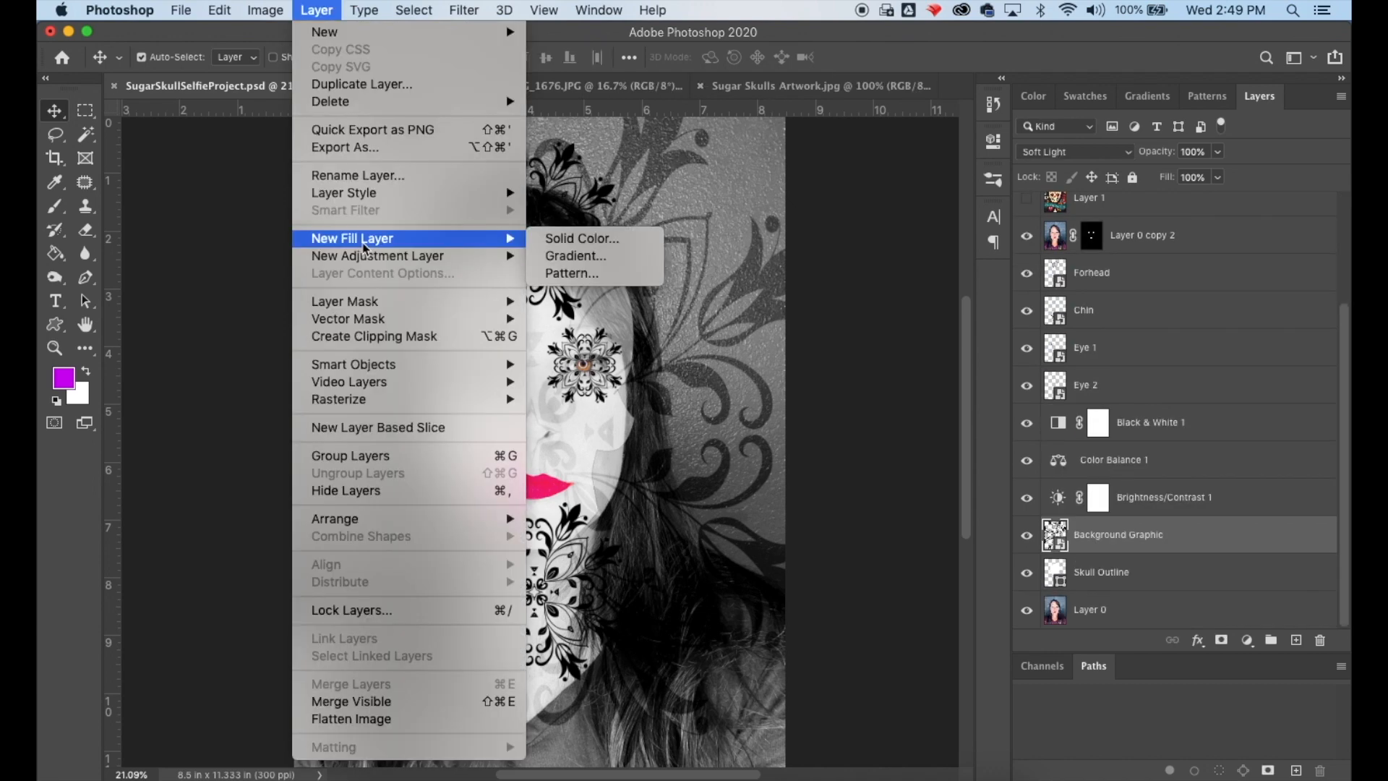
# - Add a Reveal All layer mask to Background Graphic and paint it black over the face with a 700 px brush
pyautogui.moveTo(365, 303)
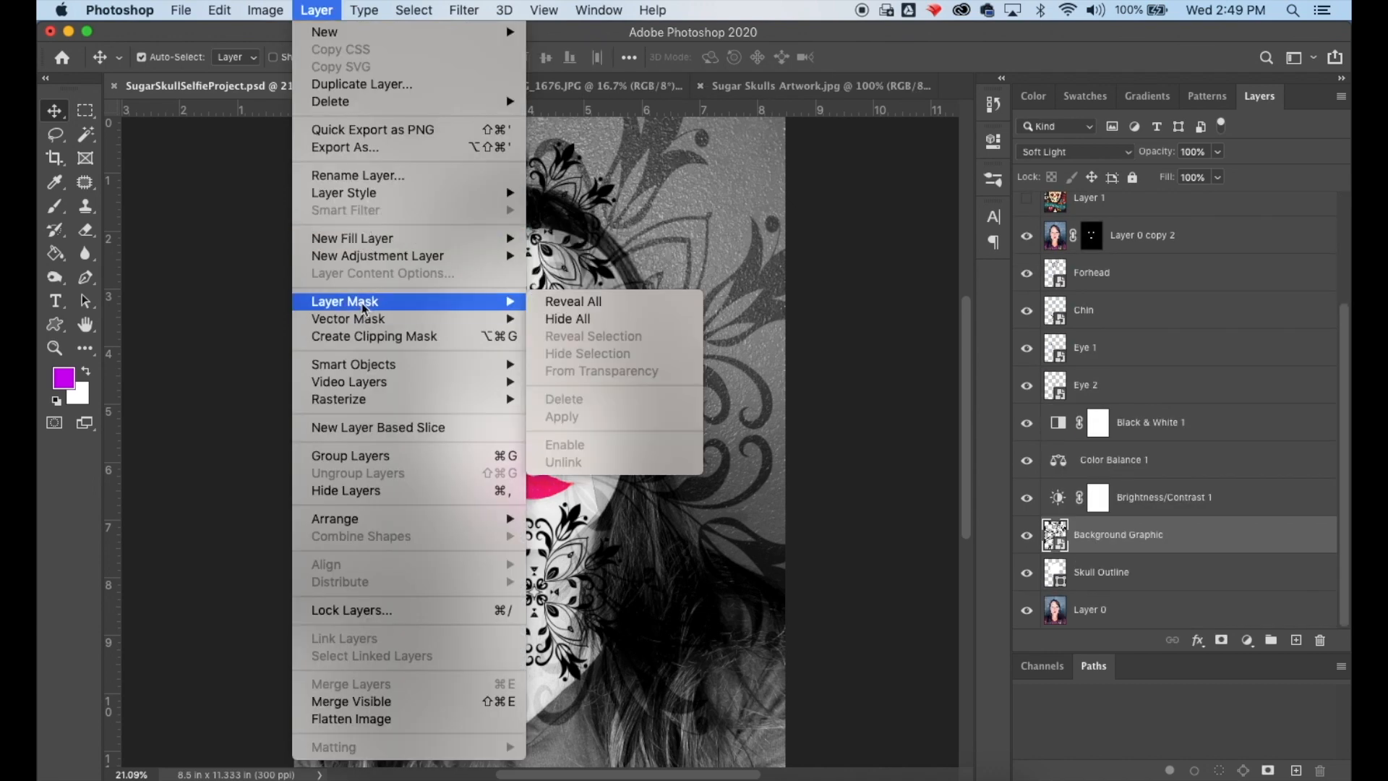
pyautogui.click(578, 302)
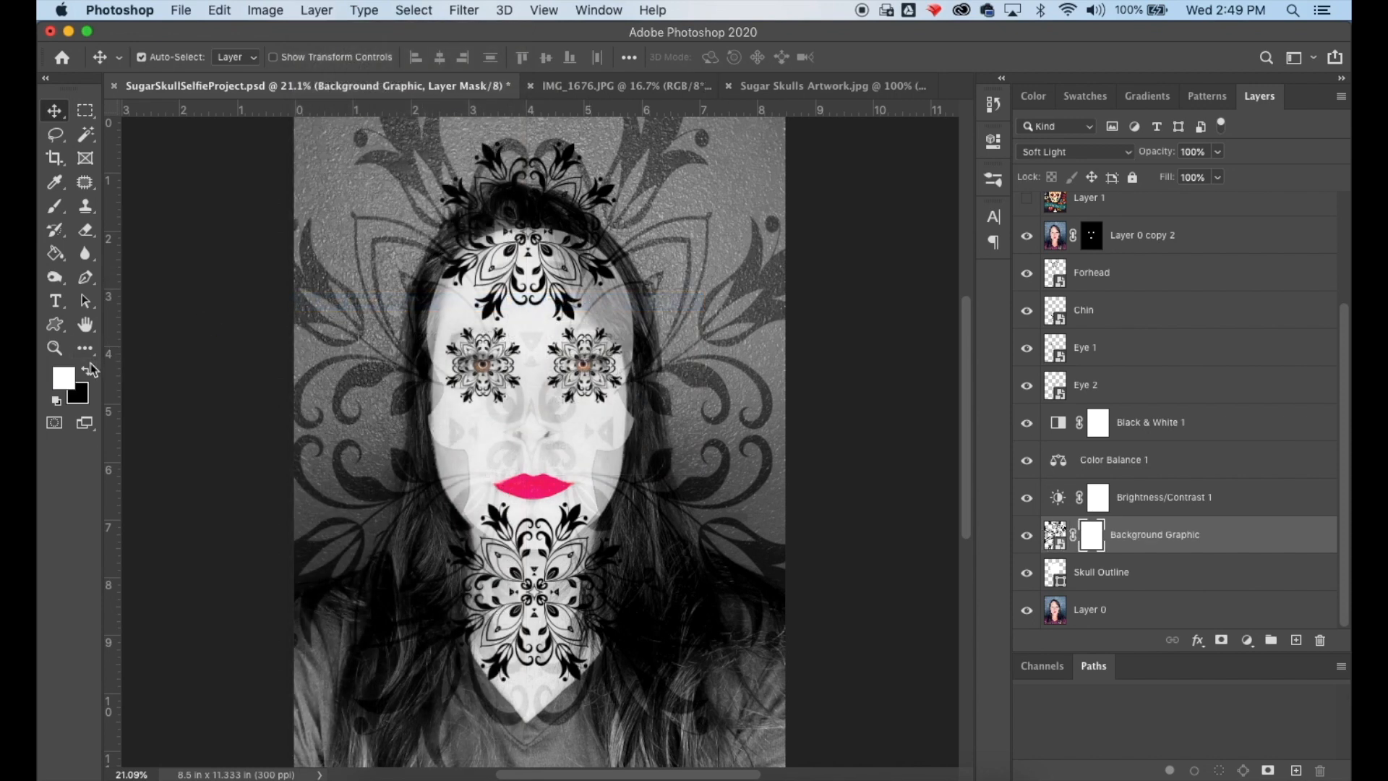
pyautogui.click(54, 206)
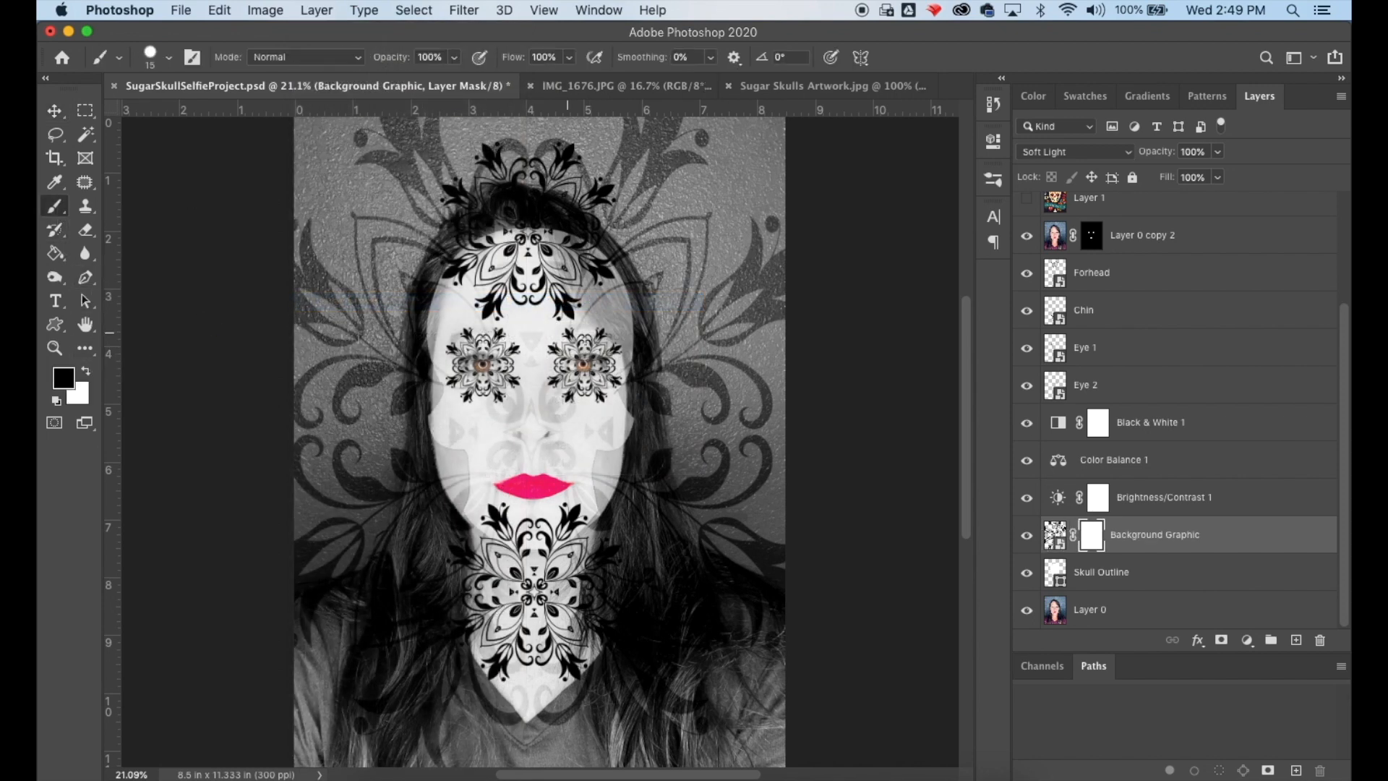
pyautogui.press(']')
pyautogui.press(']')
pyautogui.press(']')
pyautogui.press(']')
pyautogui.press(']')
pyautogui.press(']')
pyautogui.press(']')
pyautogui.press(']')
pyautogui.press(']')
pyautogui.press(']')
pyautogui.press(']')
pyautogui.press(']')
pyautogui.press(']')
pyautogui.press(']')
pyautogui.press(']')
pyautogui.press(']')
pyautogui.press(']')
pyautogui.press(']')
pyautogui.press(']')
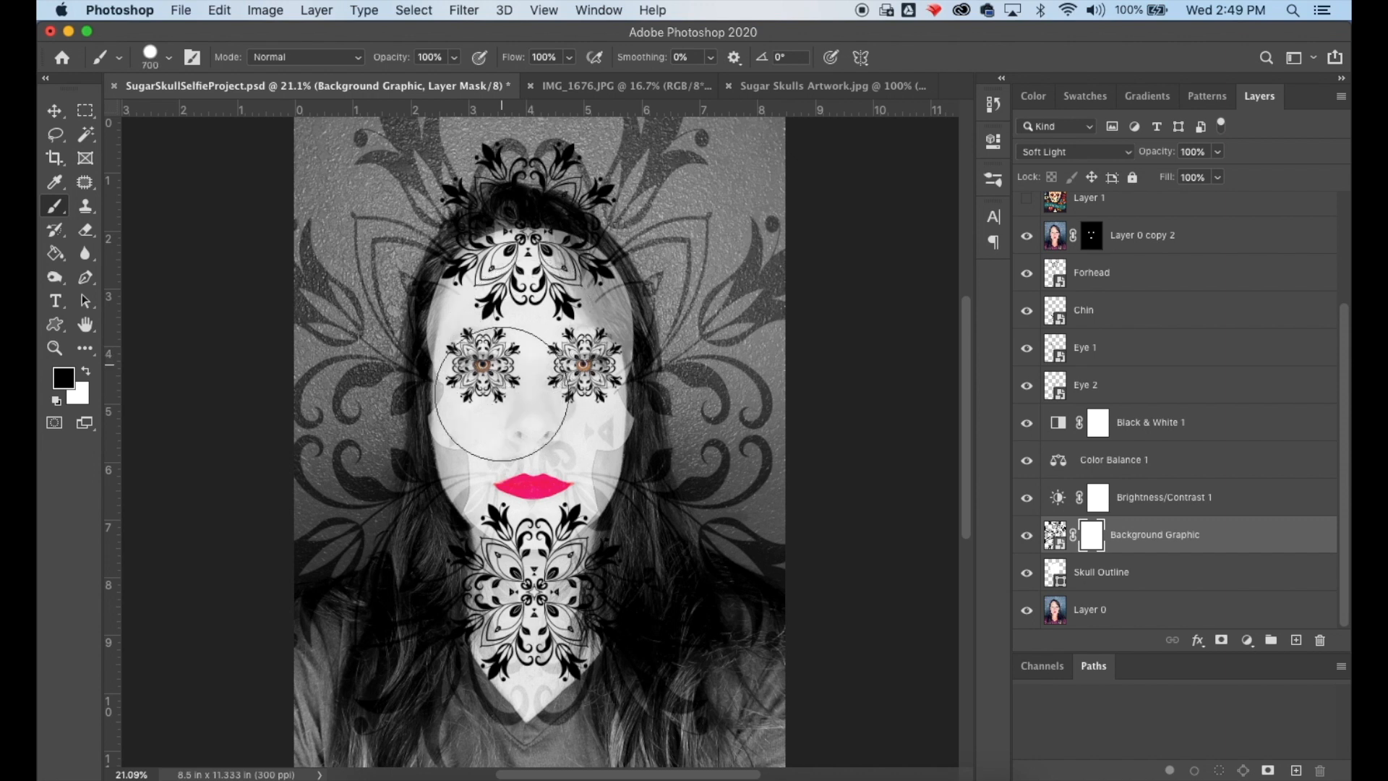
pyautogui.moveTo(502, 394)
pyautogui.mouseDown()
pyautogui.moveTo(499, 458)
pyautogui.moveTo(531, 475)
pyautogui.moveTo(554, 435)
pyautogui.moveTo(566, 321)
pyautogui.moveTo(497, 320)
pyautogui.moveTo(534, 442)
pyautogui.mouseUp()
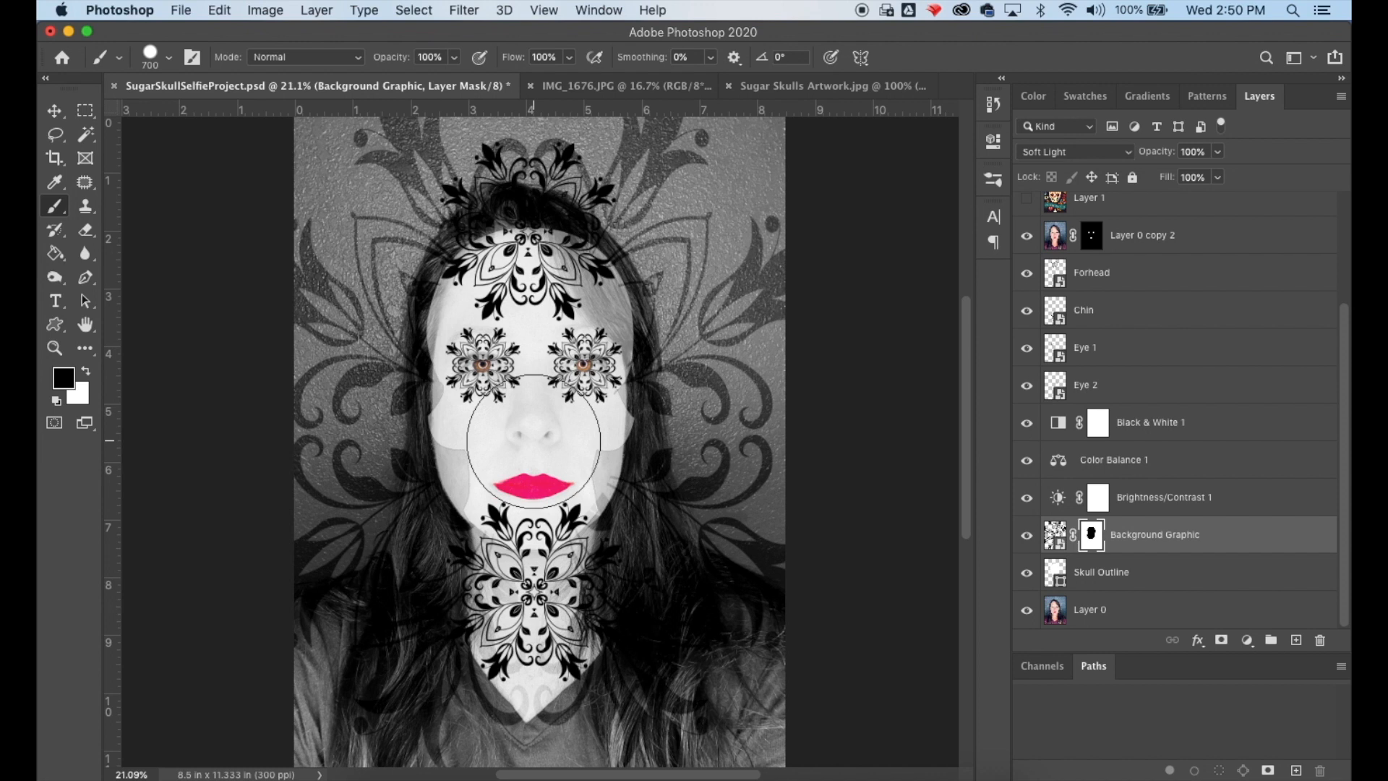
# - Paint more of the Background Graphic mask black with a 400 px brush below the mouth
pyautogui.press('[')
pyautogui.press('[')
pyautogui.press('[')
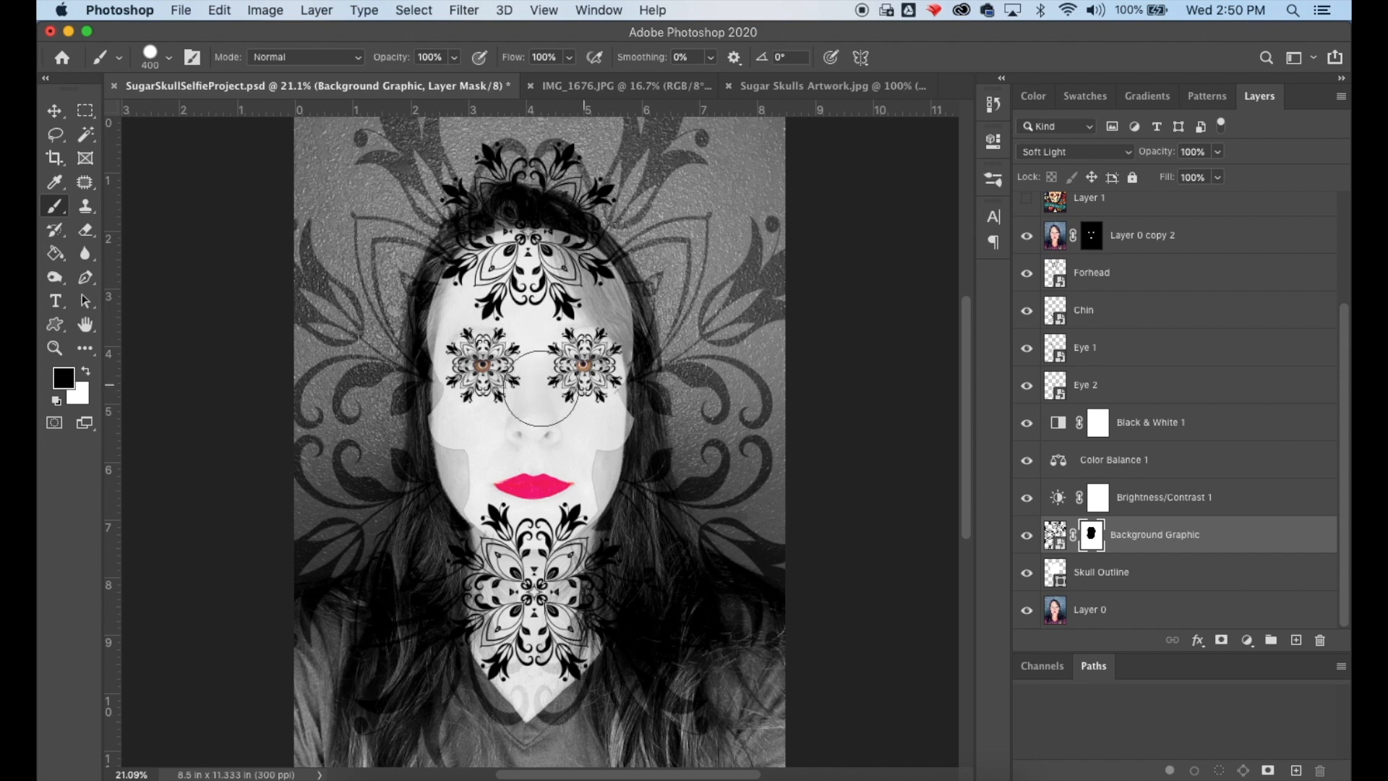
pyautogui.moveTo(511, 539)
pyautogui.mouseDown()
pyautogui.moveTo(523, 671)
pyautogui.moveTo(549, 638)
pyautogui.moveTo(530, 538)
pyautogui.moveTo(535, 567)
pyautogui.mouseUp()
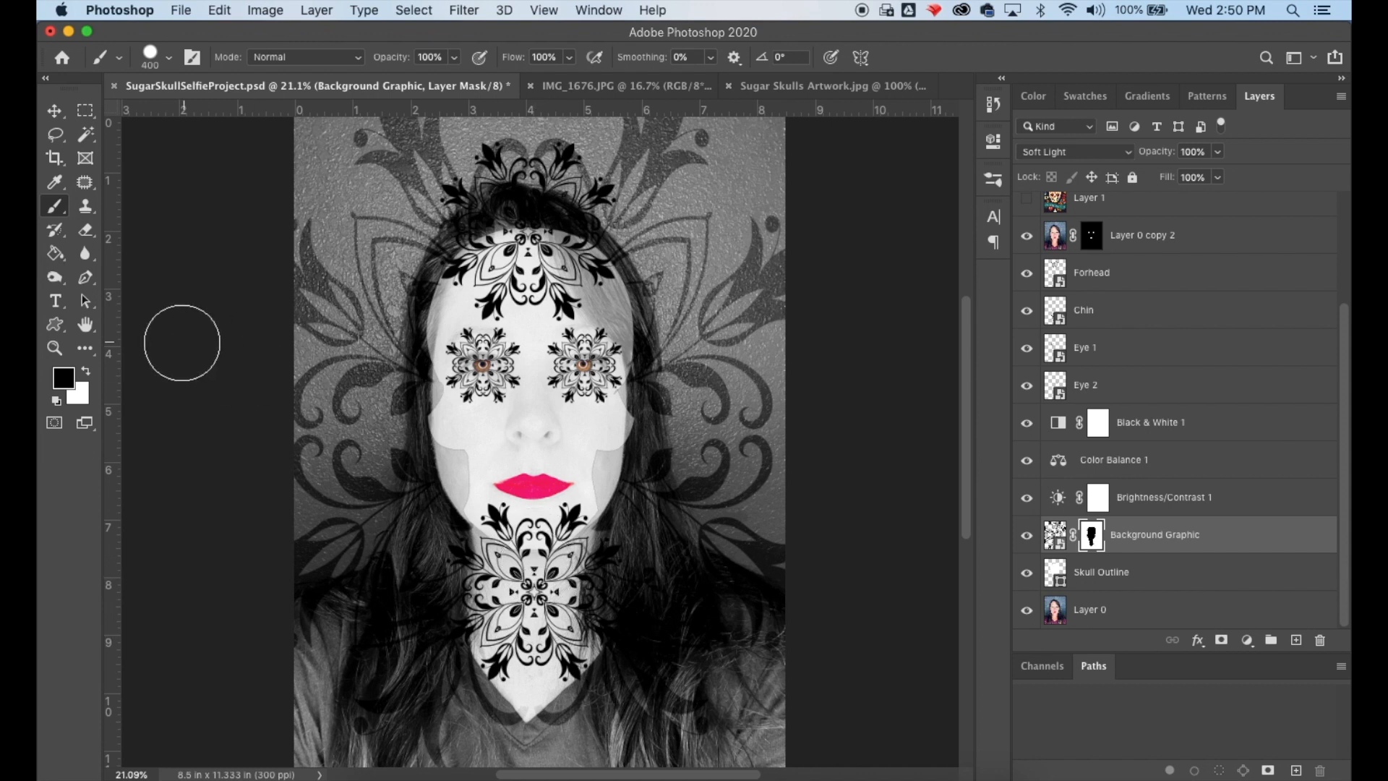
pyautogui.click(55, 111)
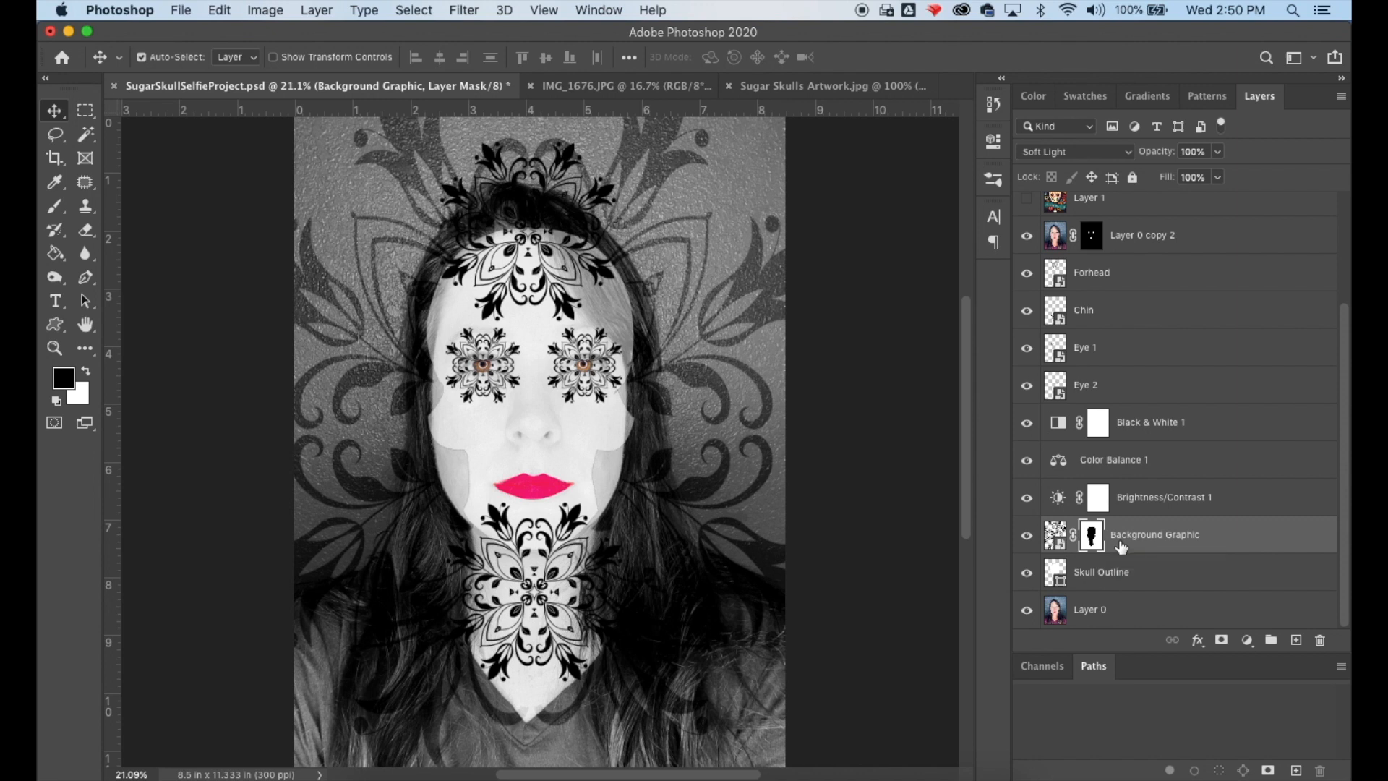
# - Rasterize the Forhead and Chin layers
pyautogui.scroll(2, 1265, 400)
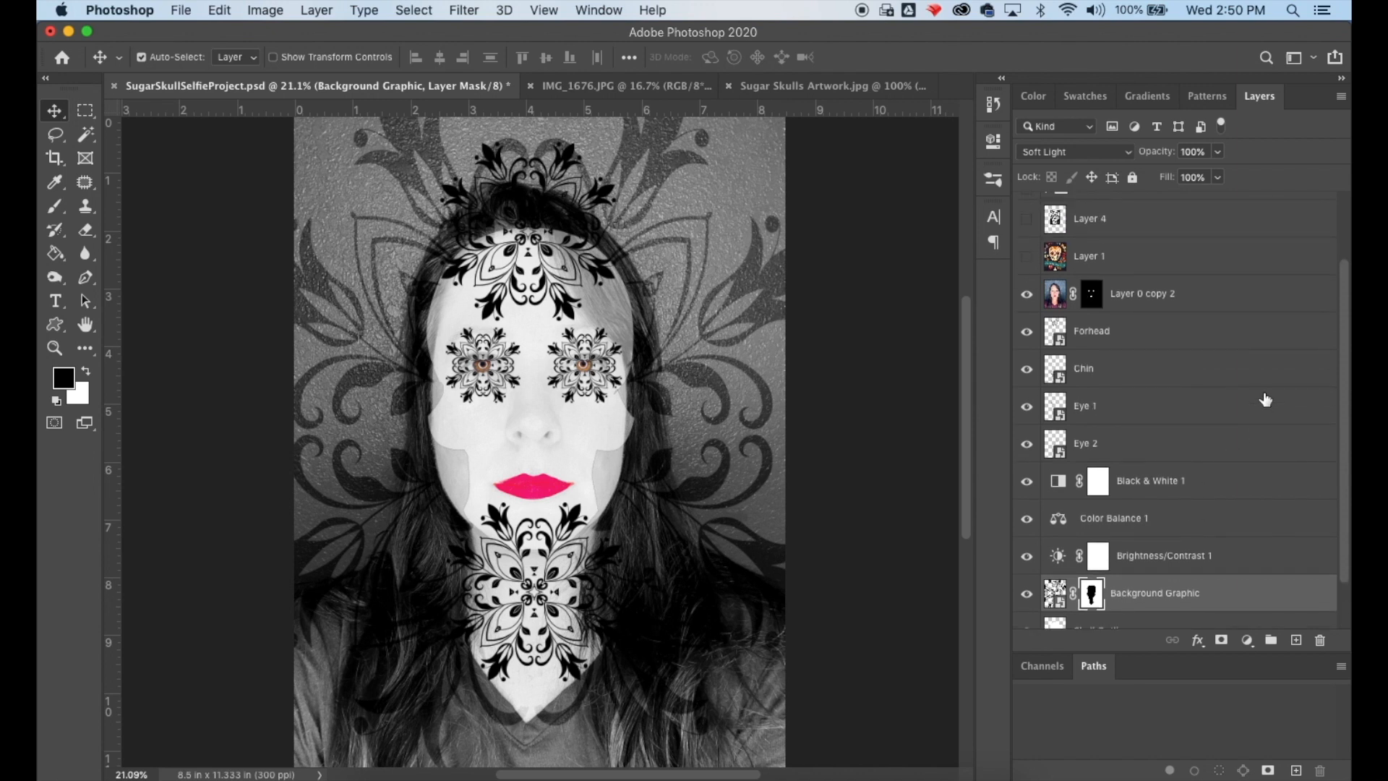
pyautogui.click(1143, 333)
pyautogui.rightClick(1144, 336)
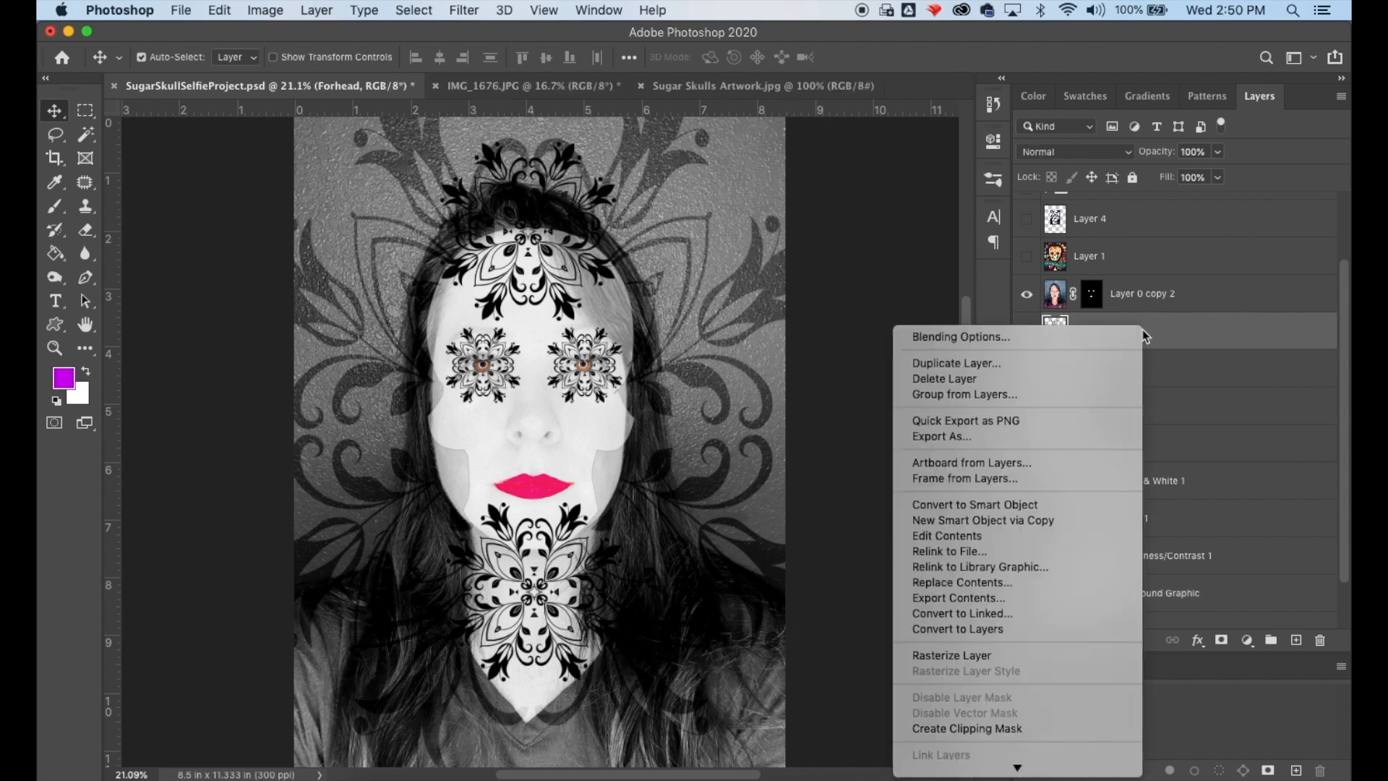
pyautogui.click(1028, 657)
pyautogui.click(1142, 380)
pyautogui.rightClick(1142, 380)
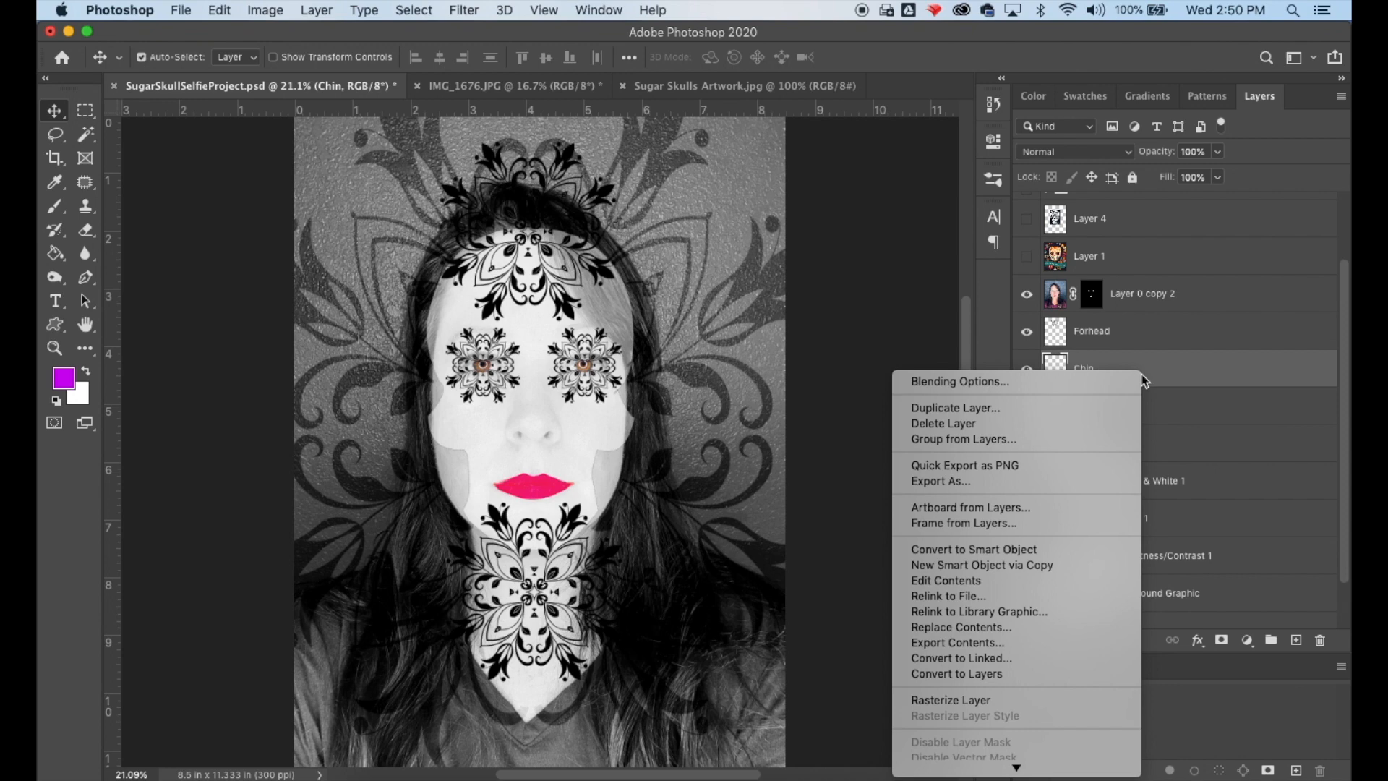
pyautogui.click(1010, 700)
# - Rasterize the Eye 1 and Eye 2 layers
pyautogui.click(1126, 415)
pyautogui.rightClick(1126, 415)
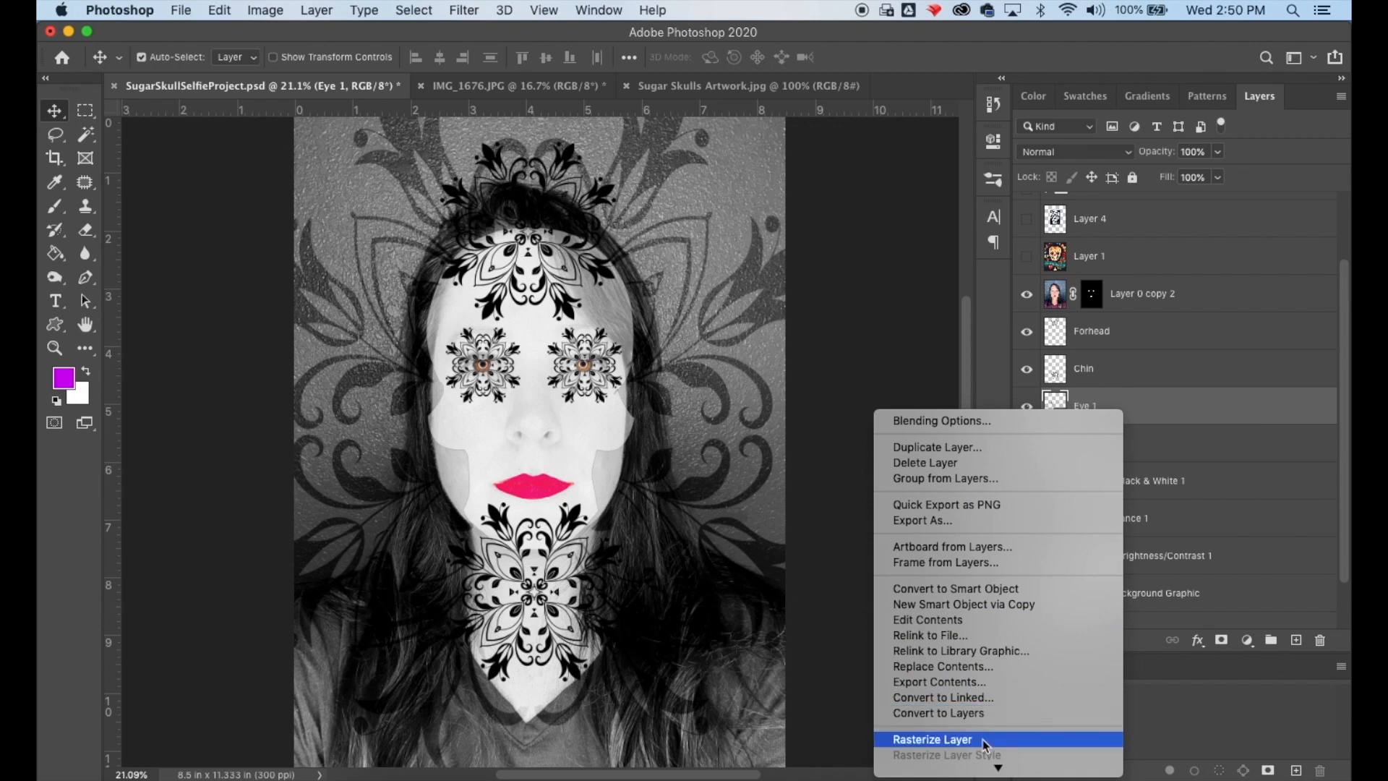
pyautogui.click(943, 739)
pyautogui.click(1152, 441)
pyautogui.rightClick(1149, 443)
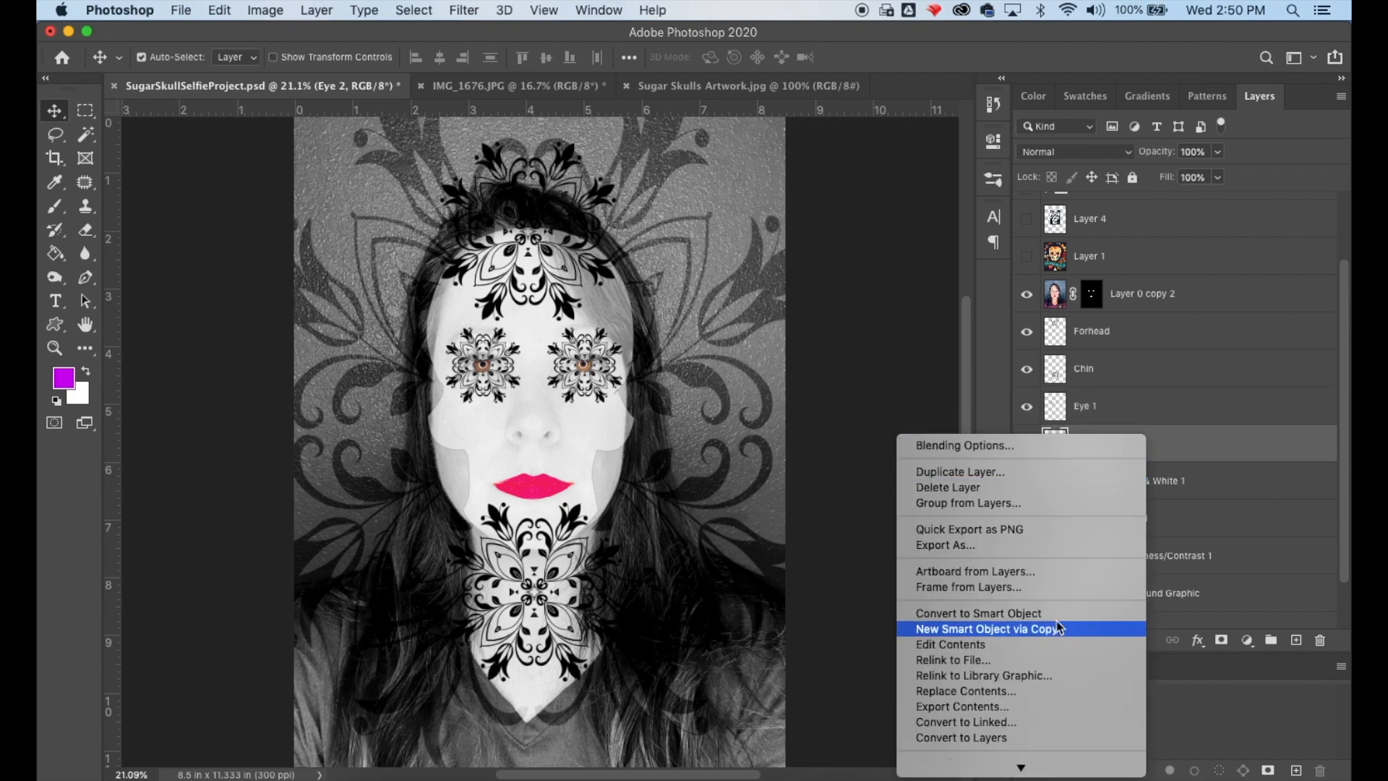
pyautogui.click(1177, 425)
pyautogui.rightClick(1126, 453)
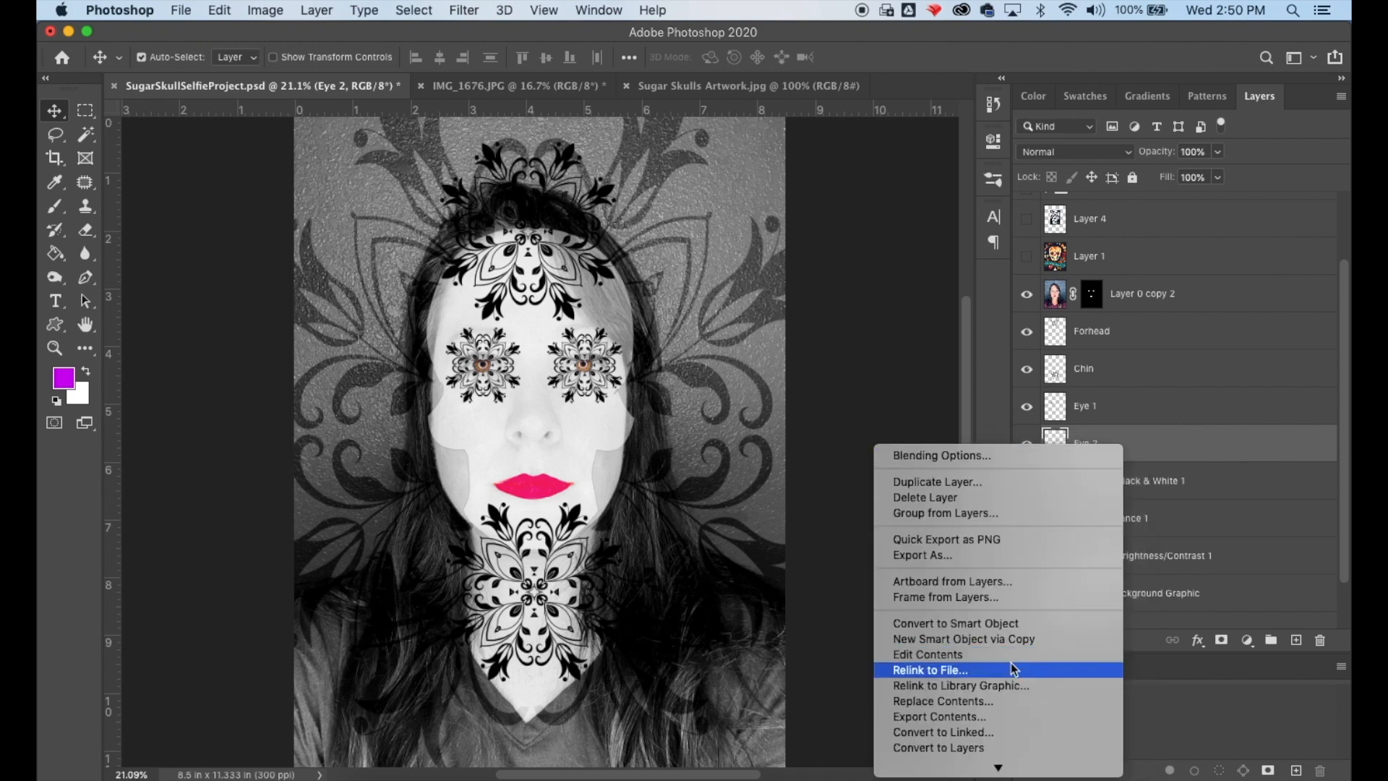
pyautogui.moveTo(995, 766)
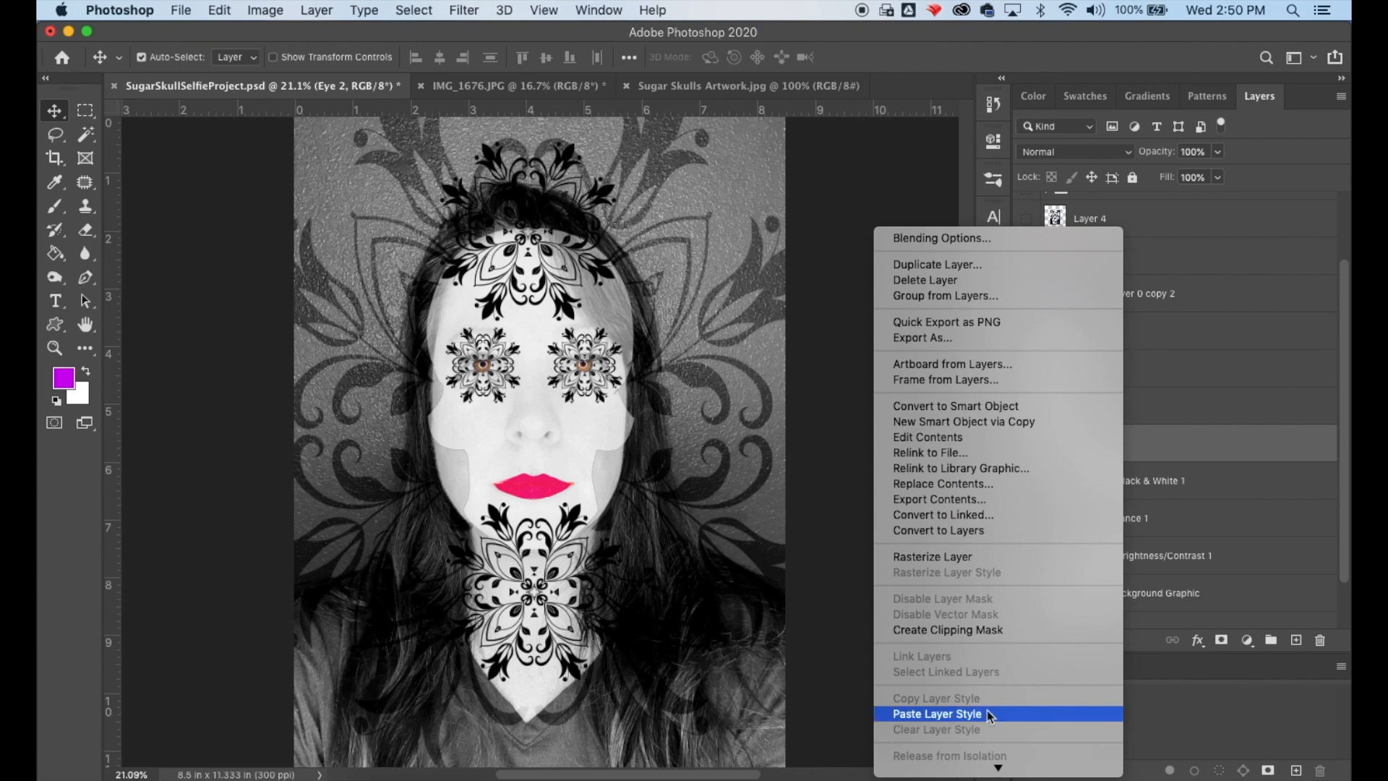
pyautogui.click(980, 565)
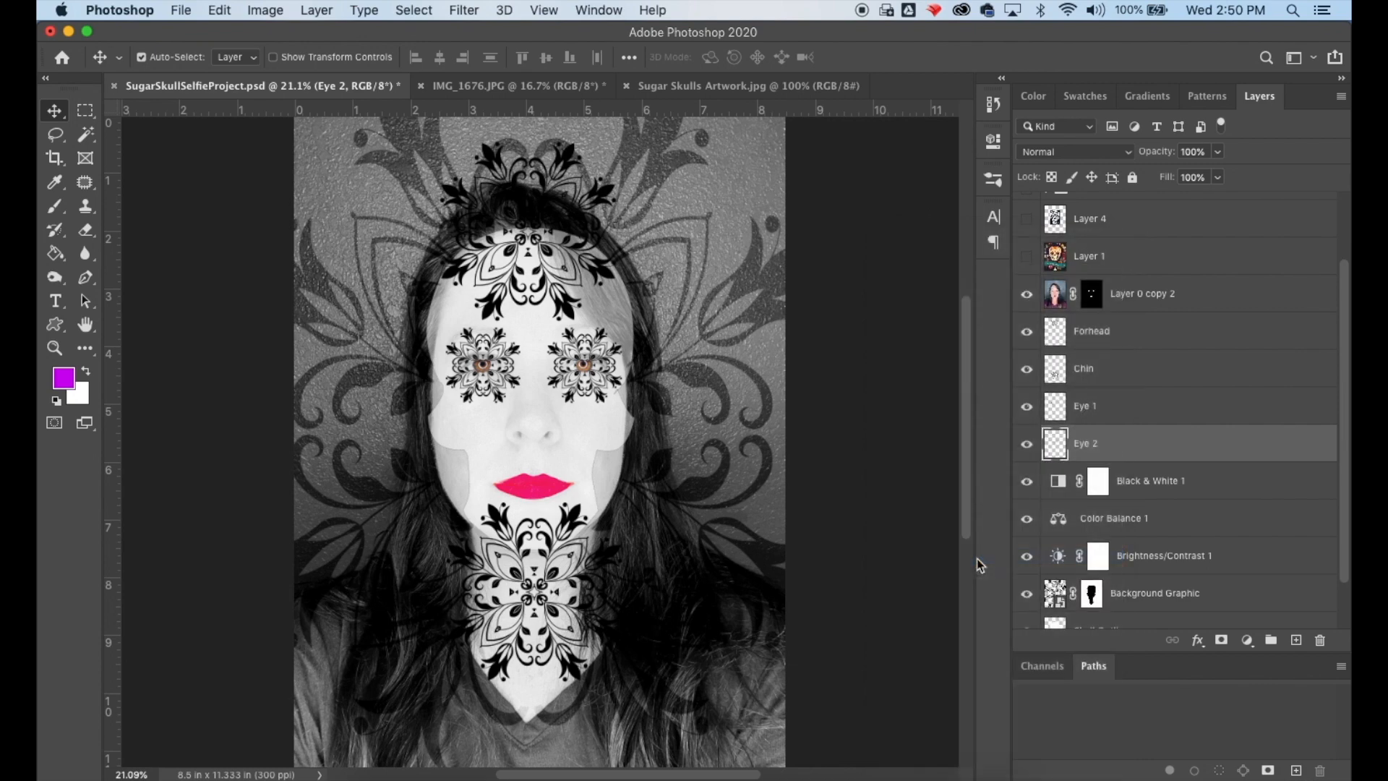
# - Merge the Eye 1 layer down into Eye 2
pyautogui.click(1128, 407)
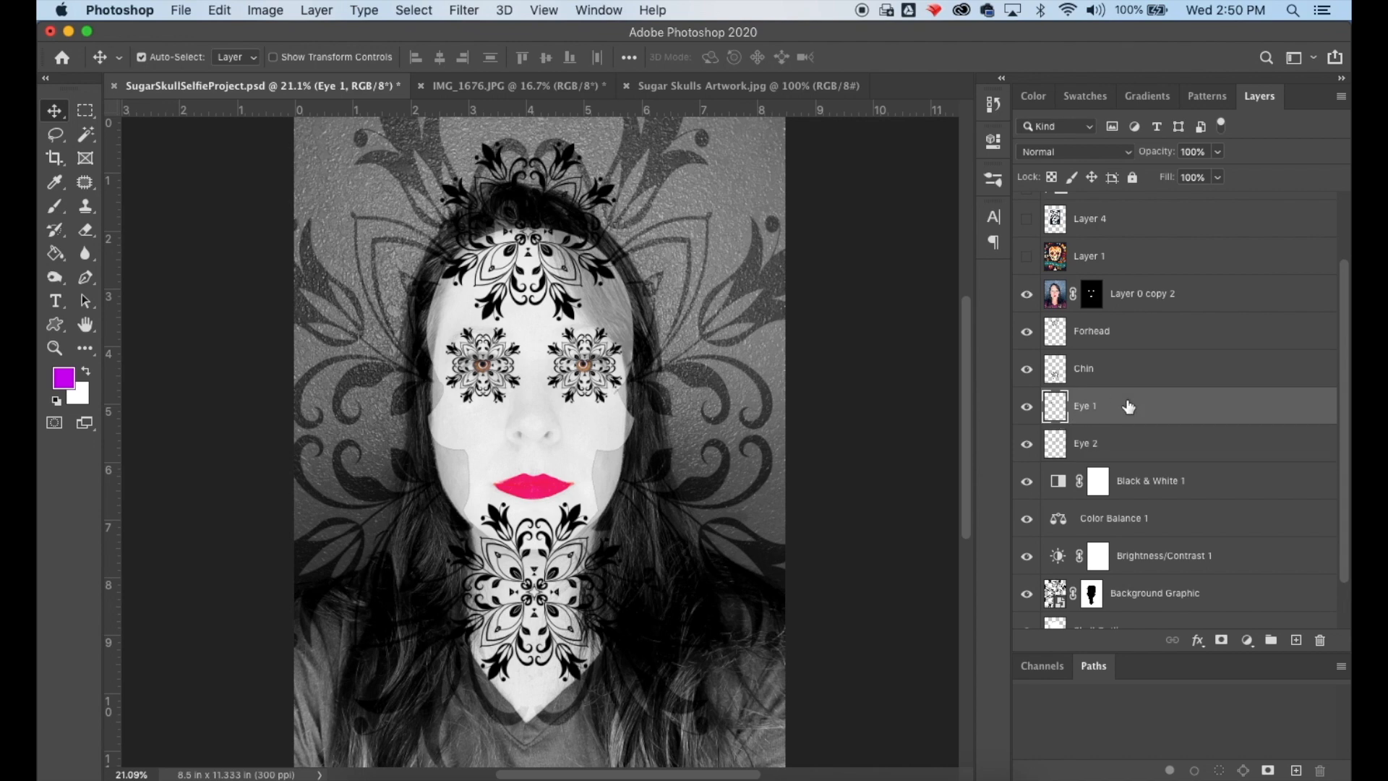
pyautogui.click(310, 10)
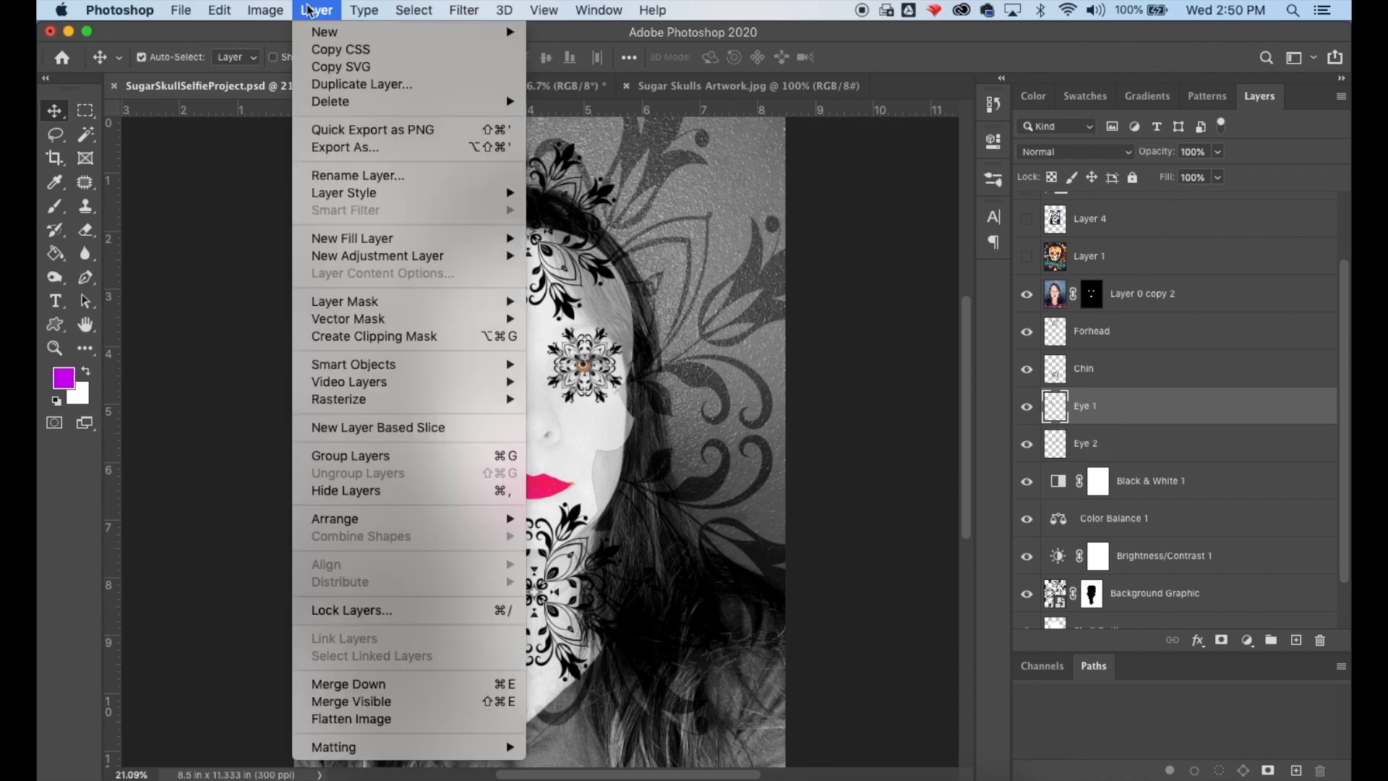
pyautogui.click(353, 685)
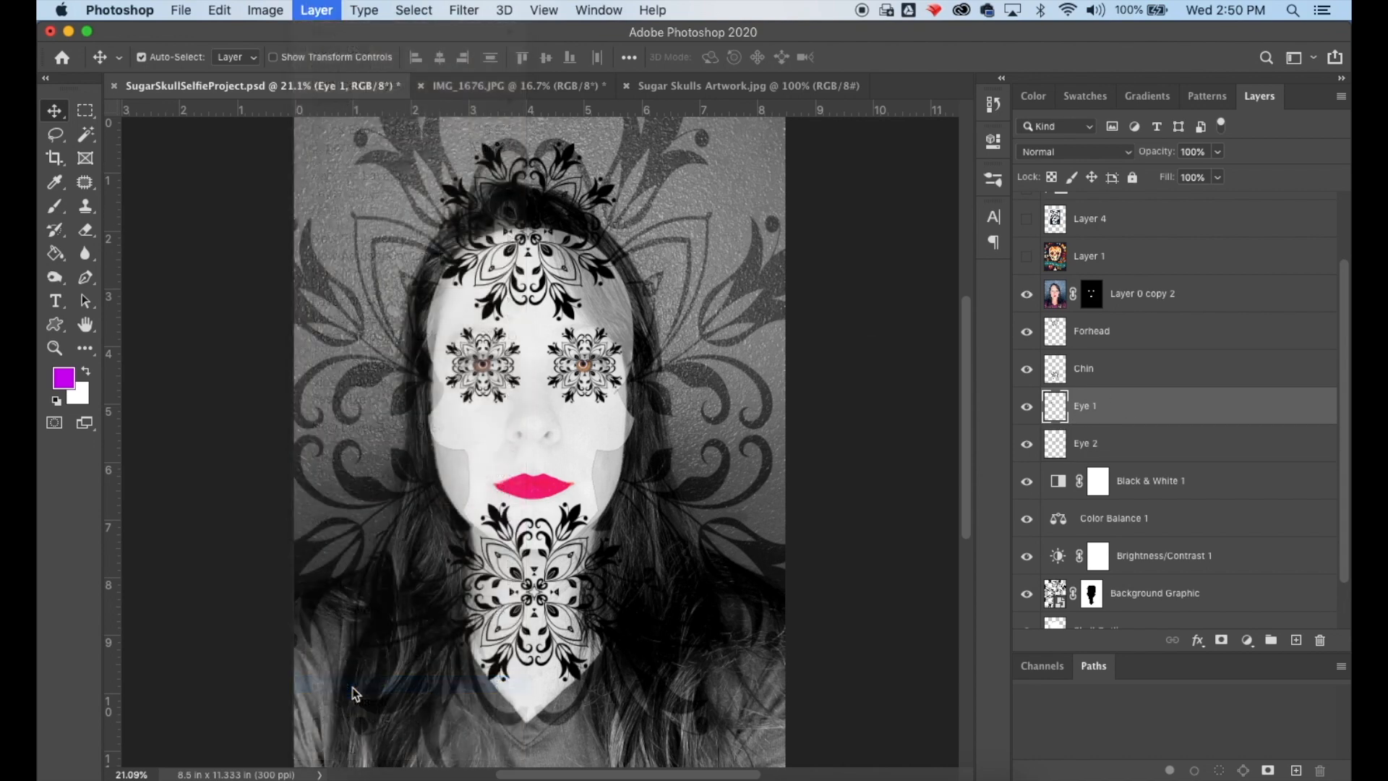
# - Open Eye 2's layer style and add an Outer Glow with a dark grey colour
pyautogui.doubleClick(1199, 416)
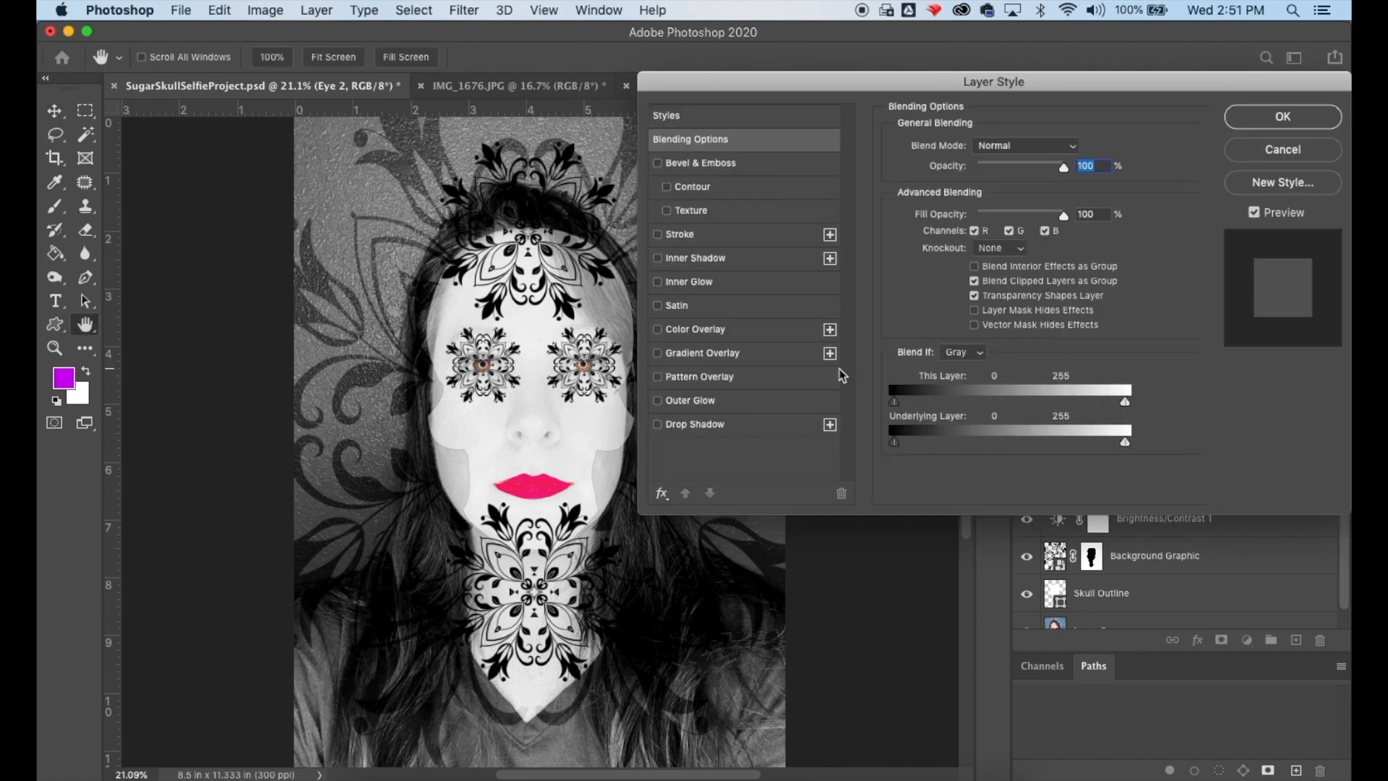
pyautogui.click(684, 402)
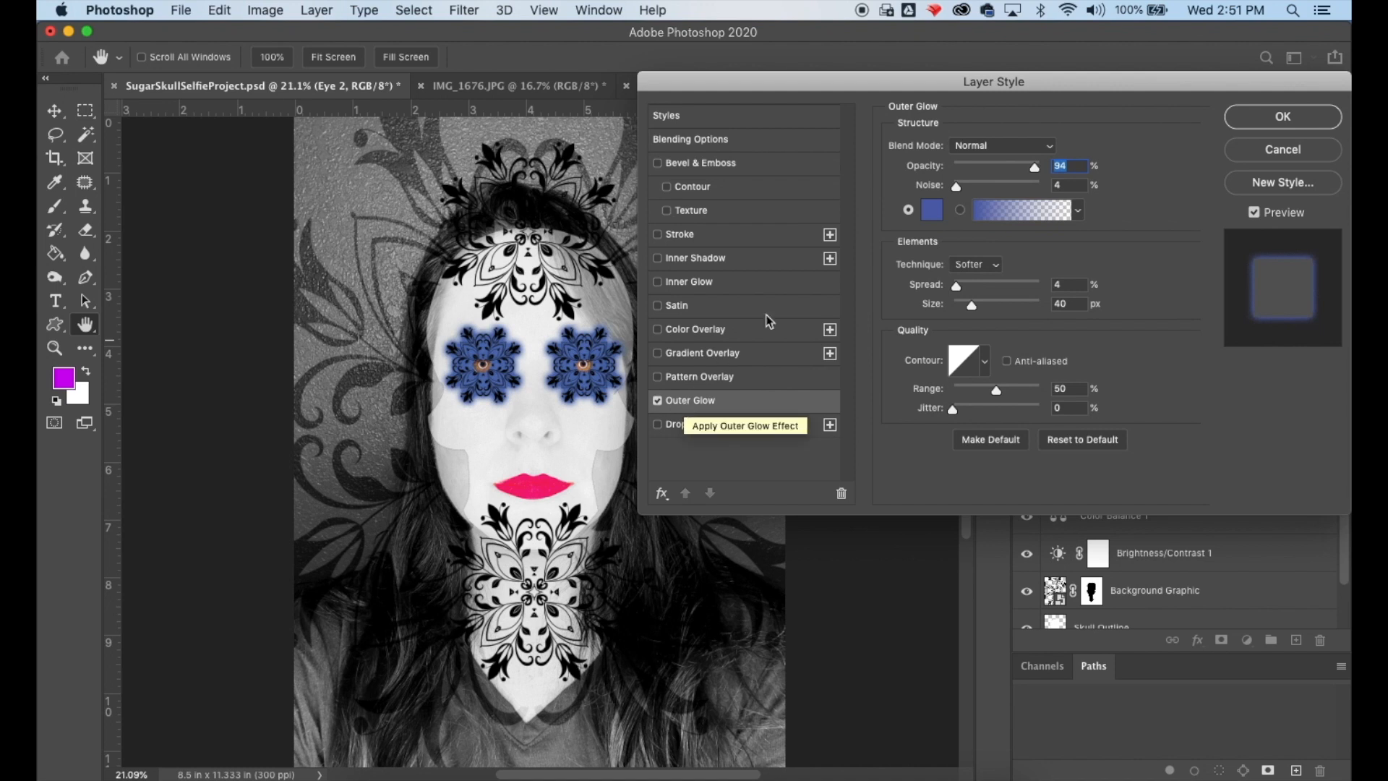
pyautogui.click(932, 210)
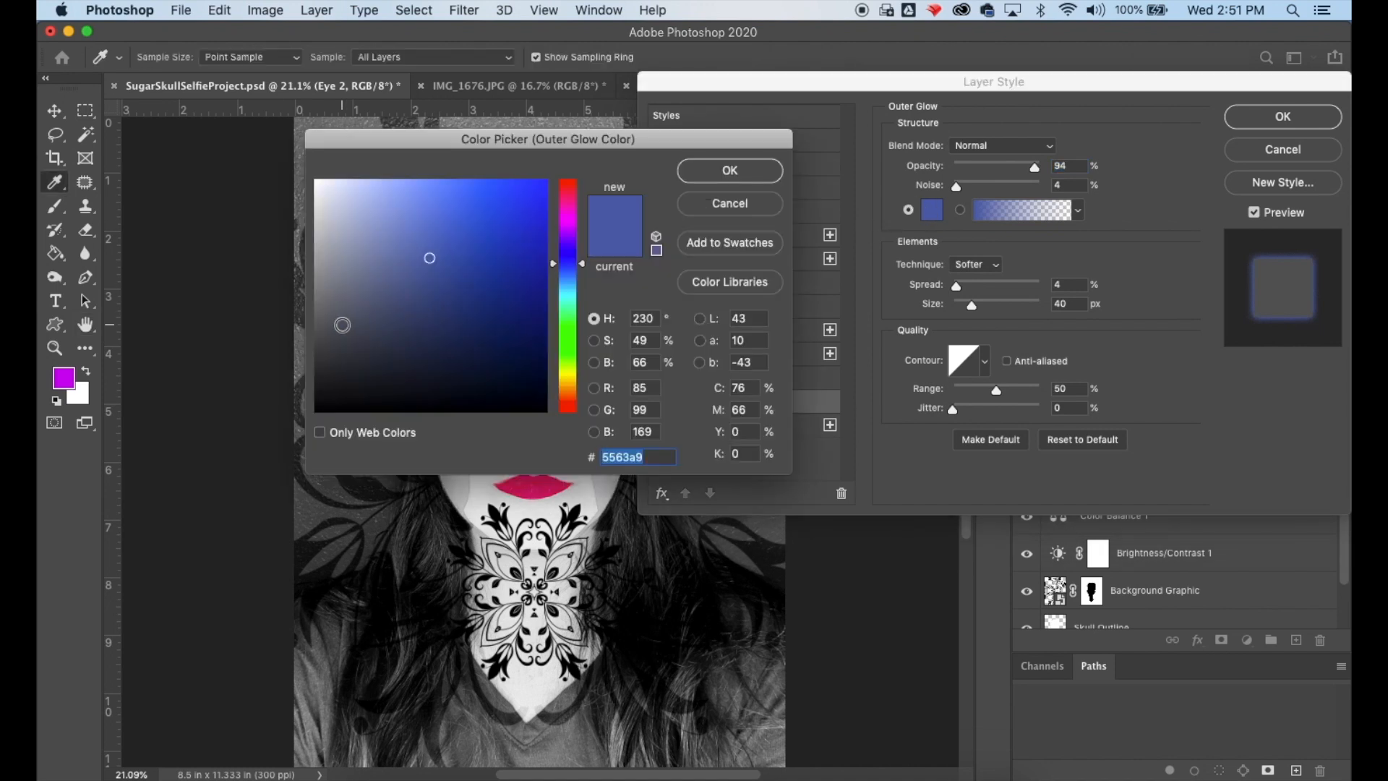
pyautogui.click(343, 326)
pyautogui.click(728, 173)
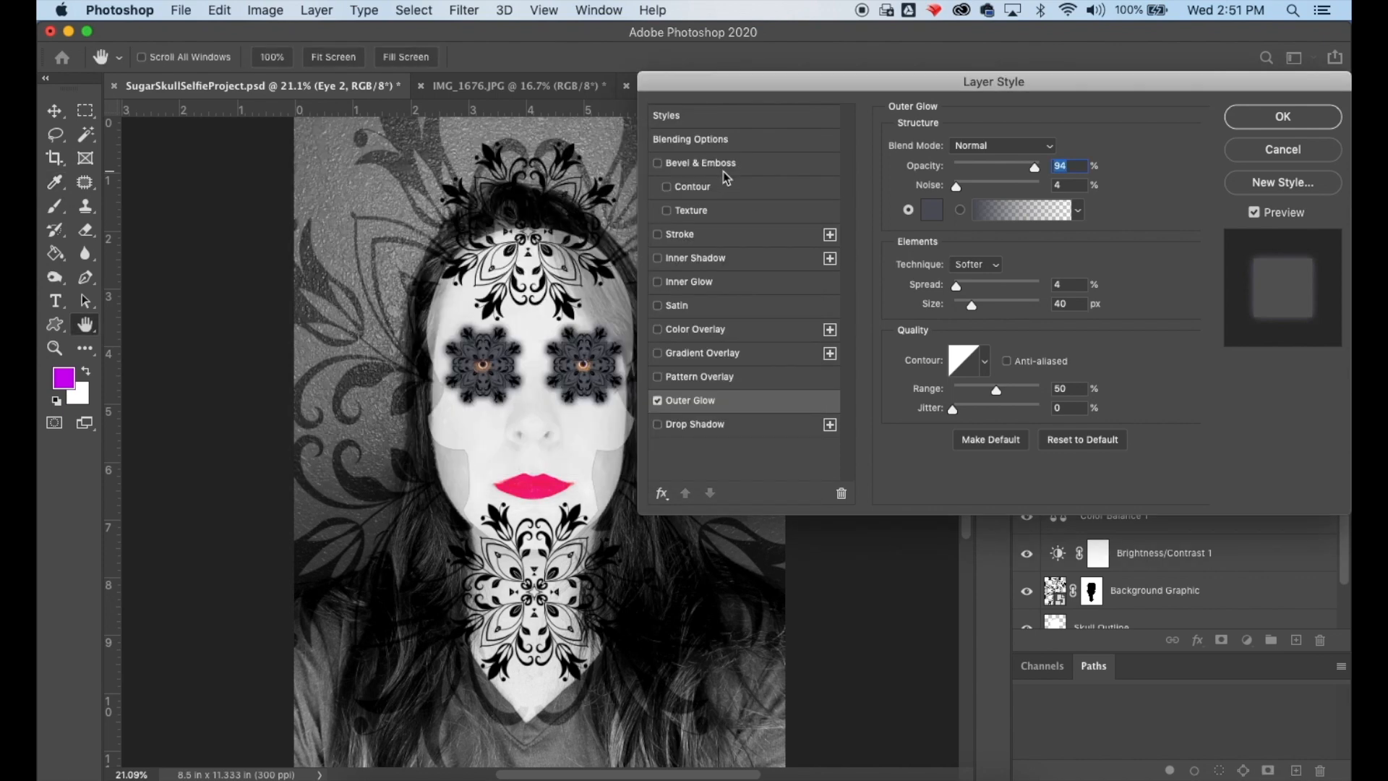
# - Add a Color Overlay in teal blue to the Eye 2 layer style
pyautogui.click(687, 331)
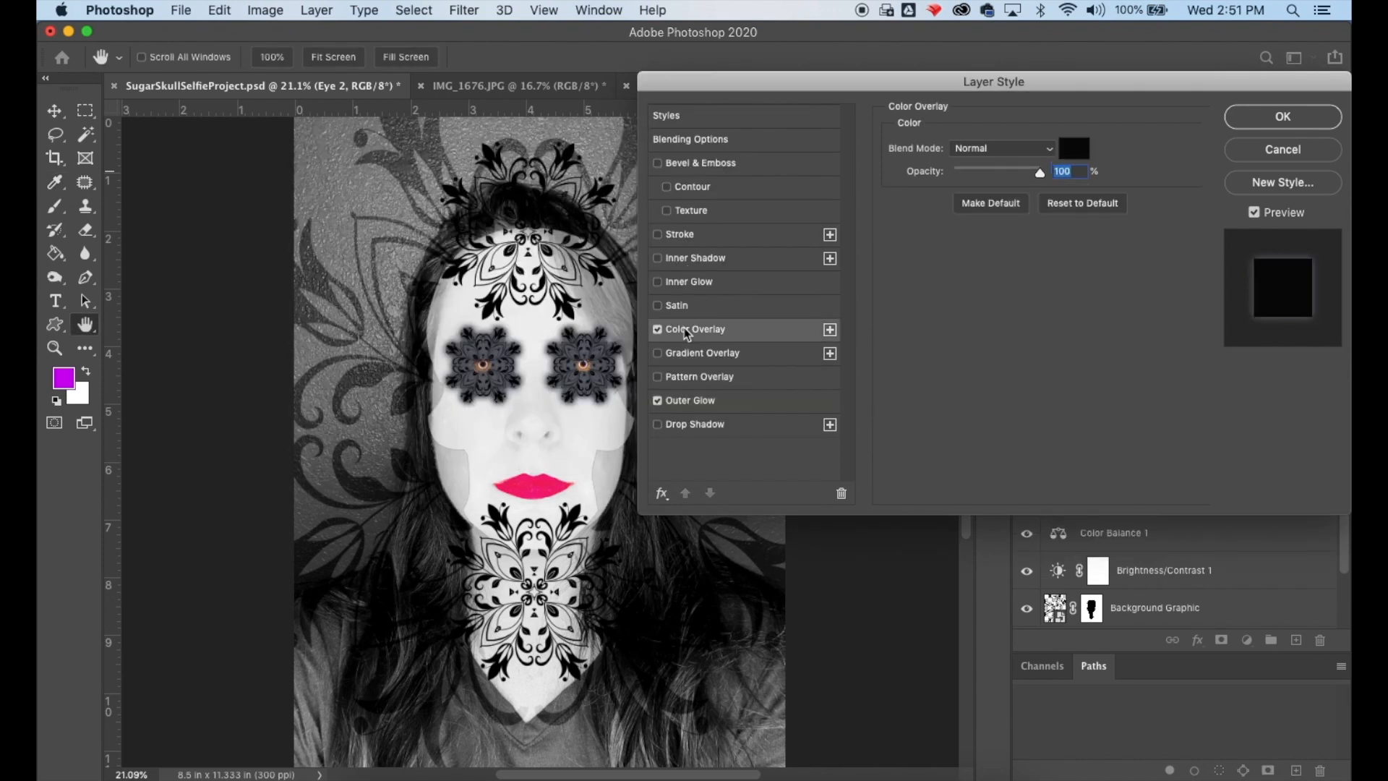
pyautogui.click(1072, 152)
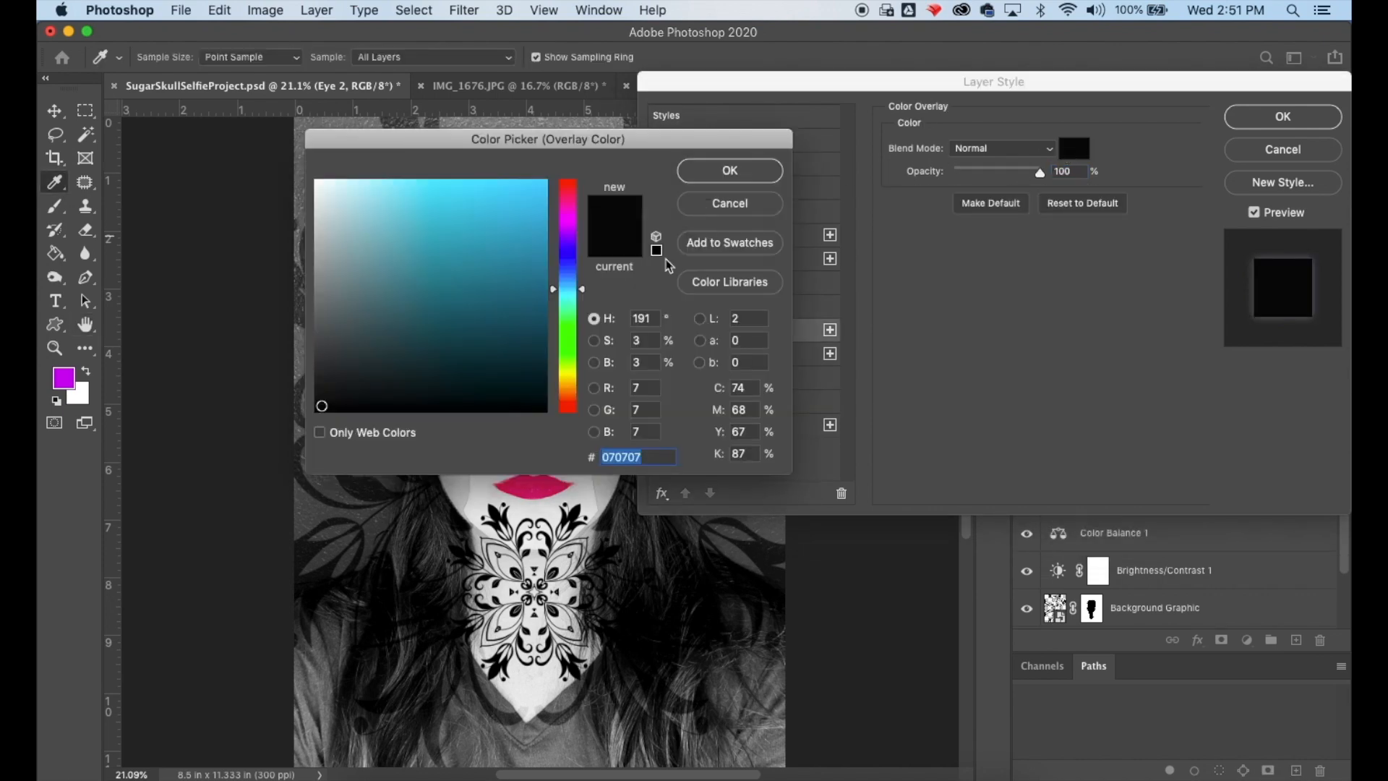
pyautogui.click(524, 246)
pyautogui.click(709, 170)
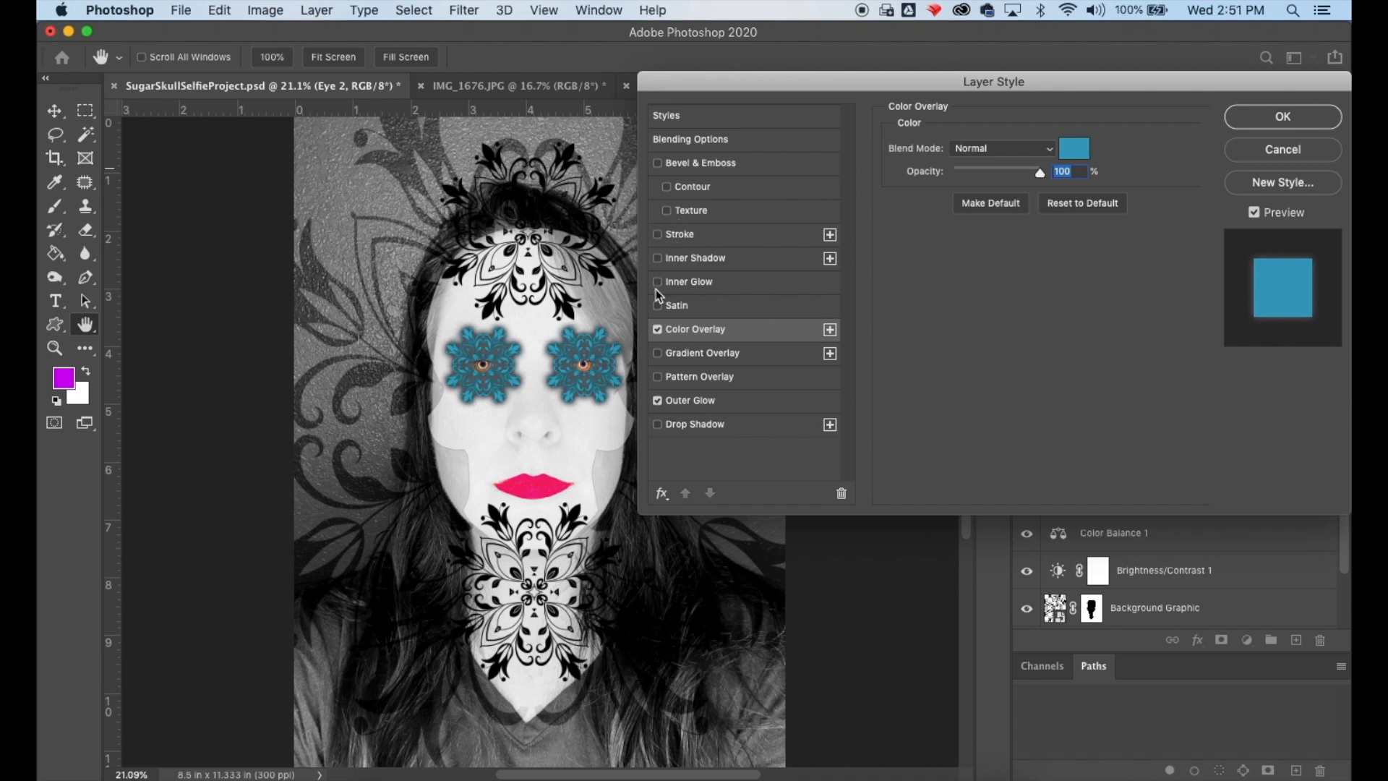
# - Add a 1 px Stroke to the Eye 2 style and apply the layer style
pyautogui.click(658, 236)
pyautogui.click(706, 241)
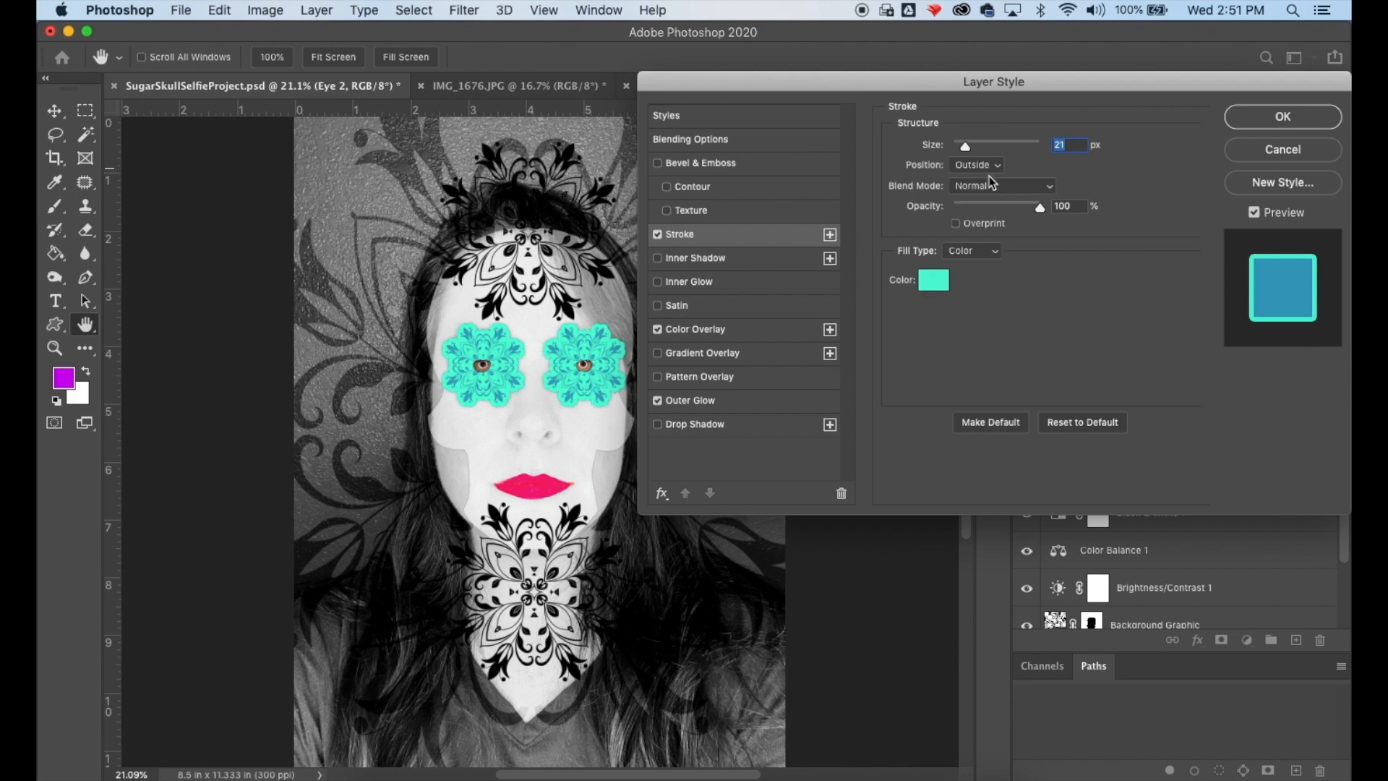
pyautogui.moveTo(972, 155); pyautogui.dragTo(956, 155)
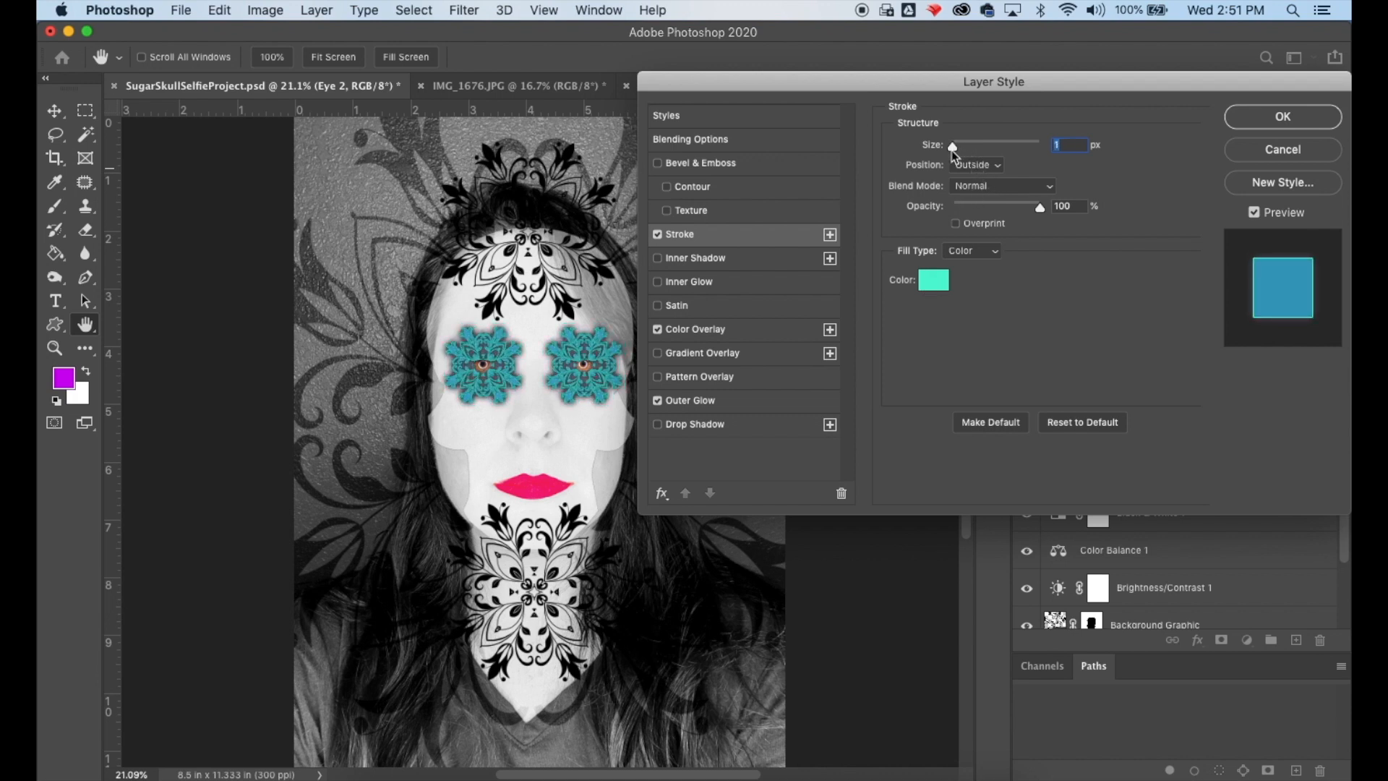
pyautogui.click(1272, 118)
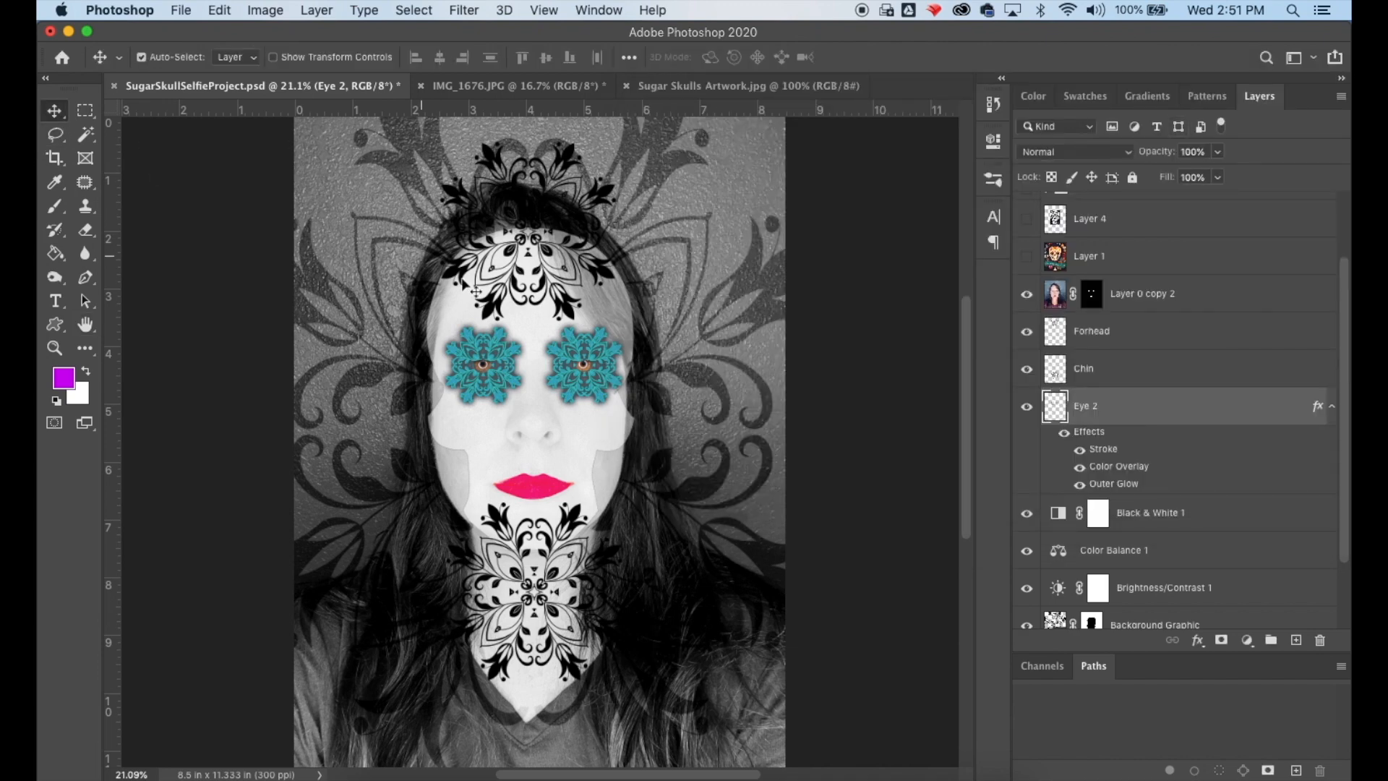
# - Nudge the eye graphics slightly with the arrow keys
pyautogui.press('Left')
pyautogui.press('Up')
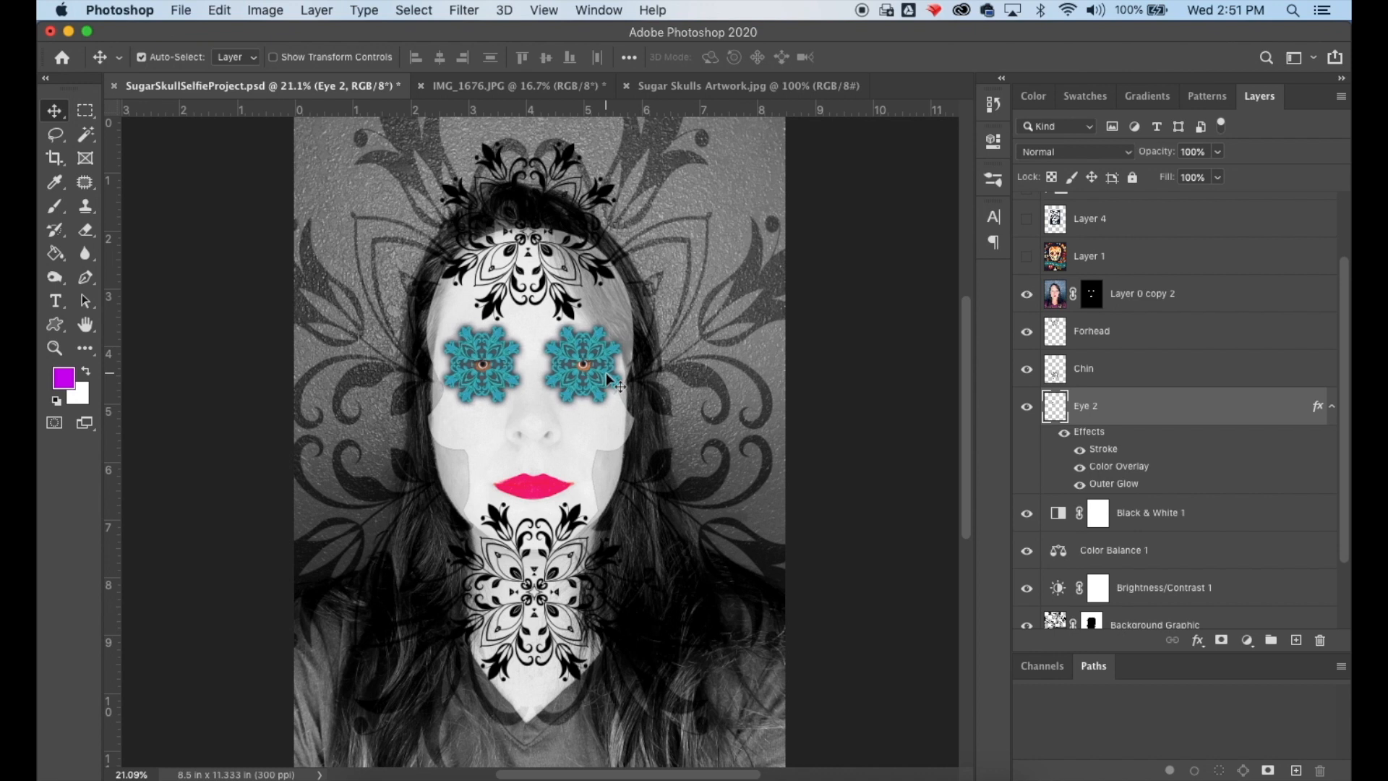
pyautogui.press('Left')
pyautogui.press('Right')
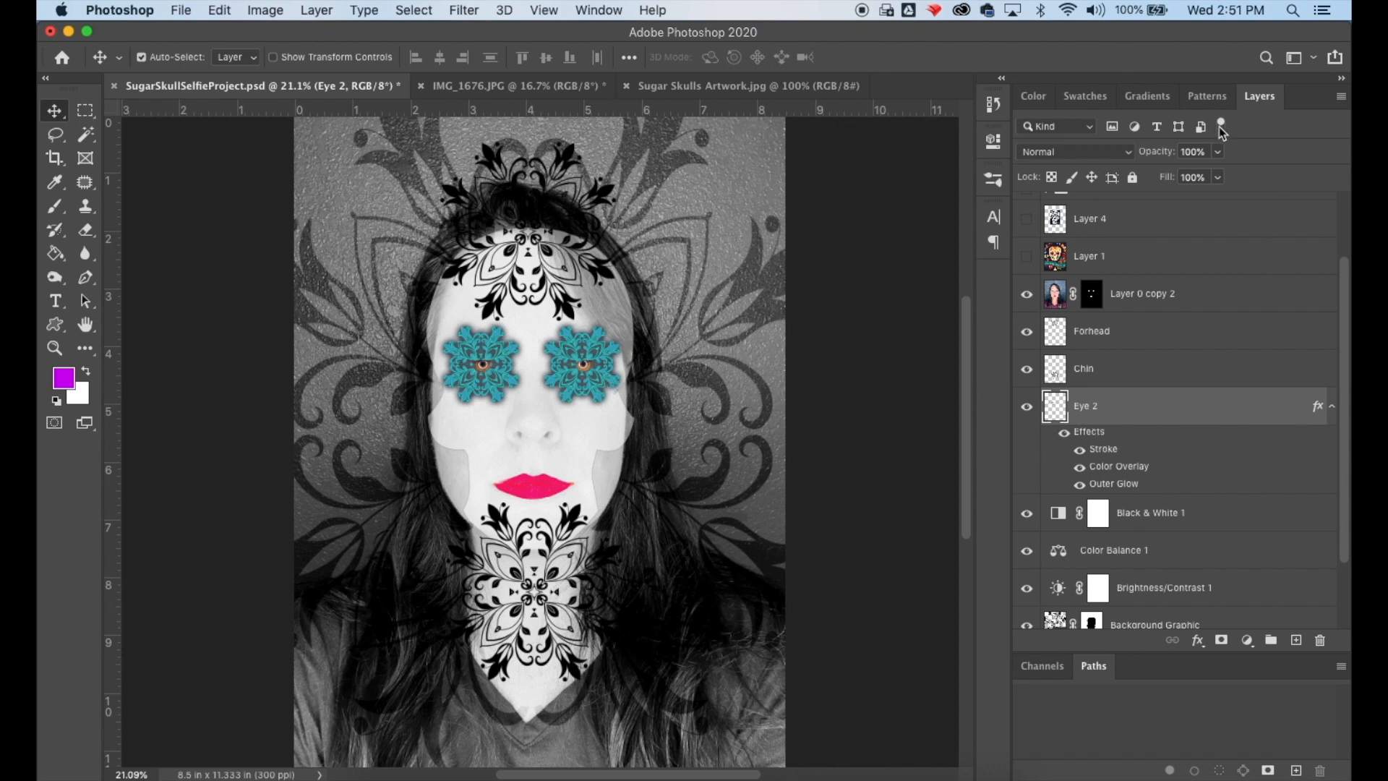
# - Try Color Dodge, Soft Light and Exclusion blend modes on Eye 2, ending back at Normal
pyautogui.click(1131, 159)
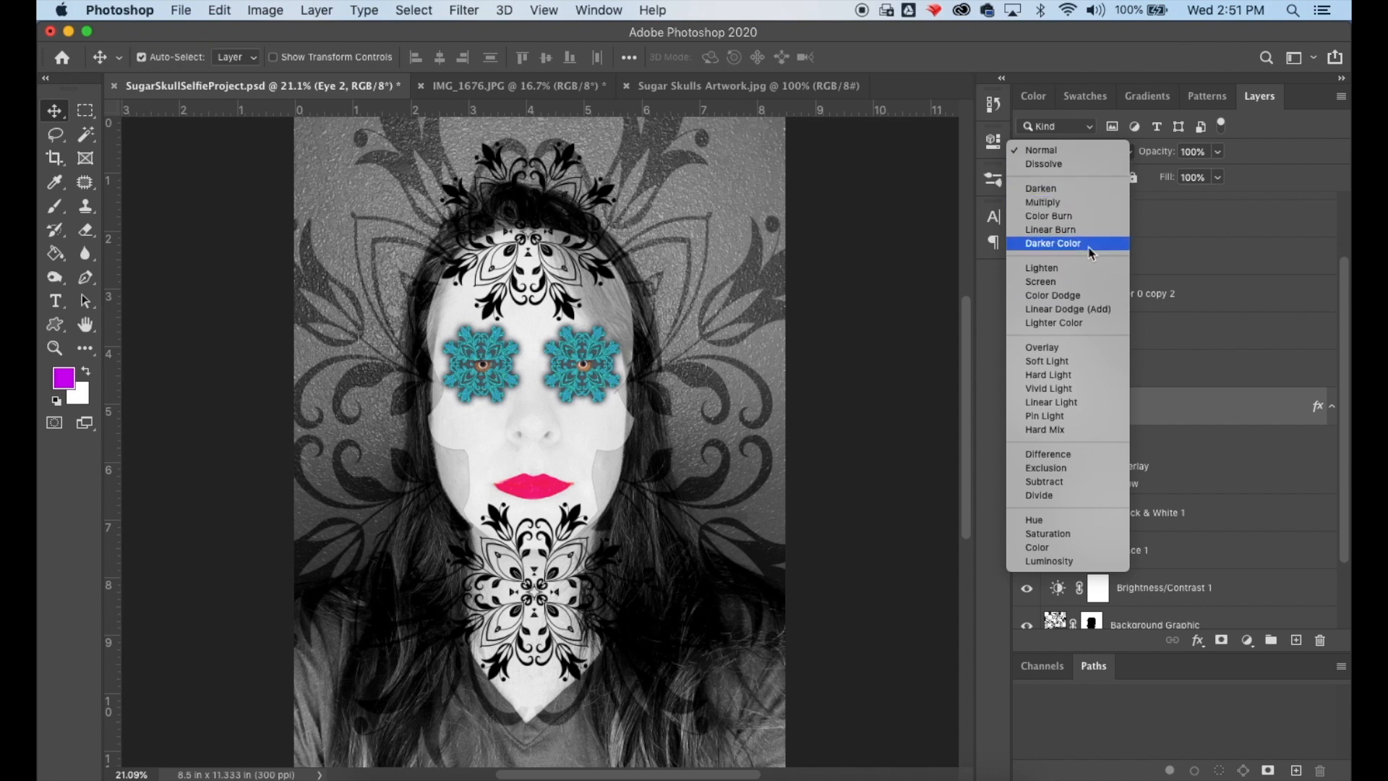
pyautogui.click(1092, 296)
pyautogui.click(1103, 152)
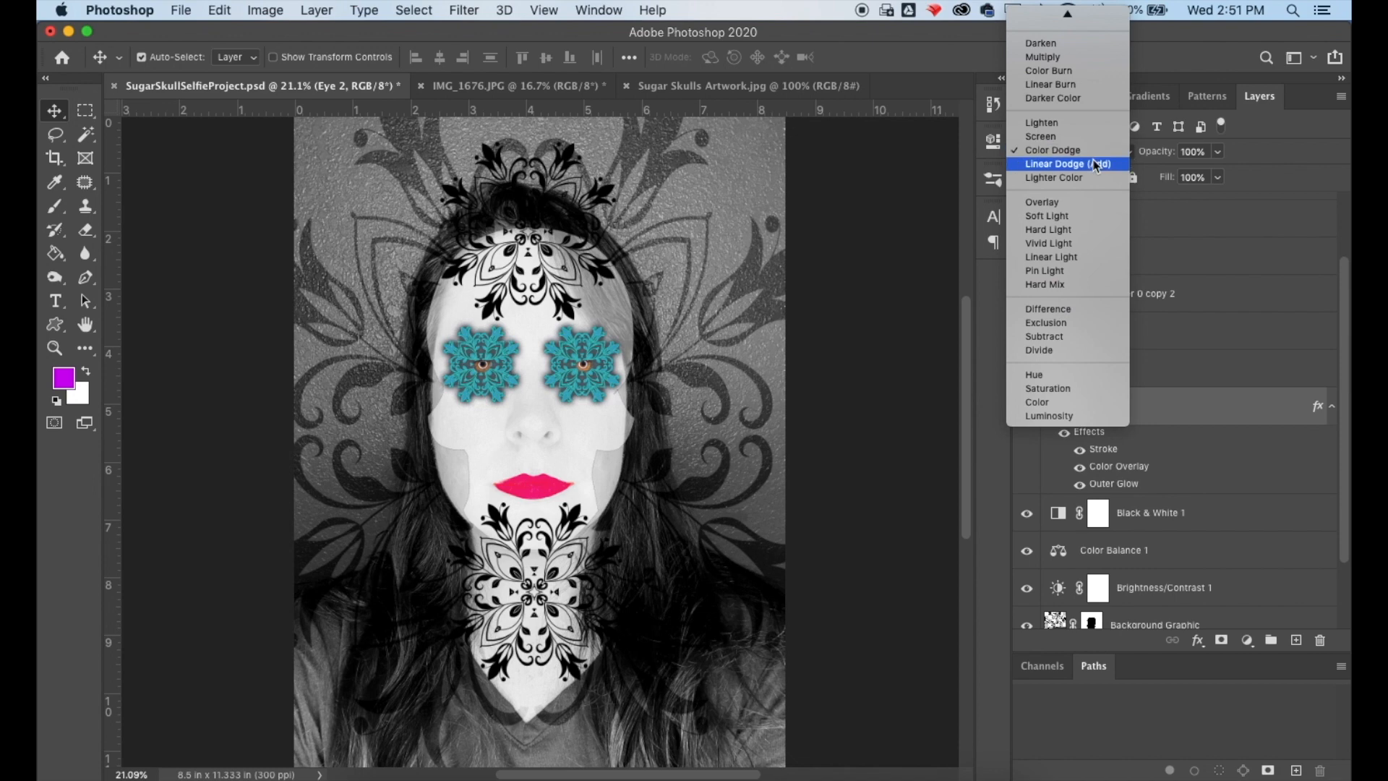
pyautogui.click(1089, 215)
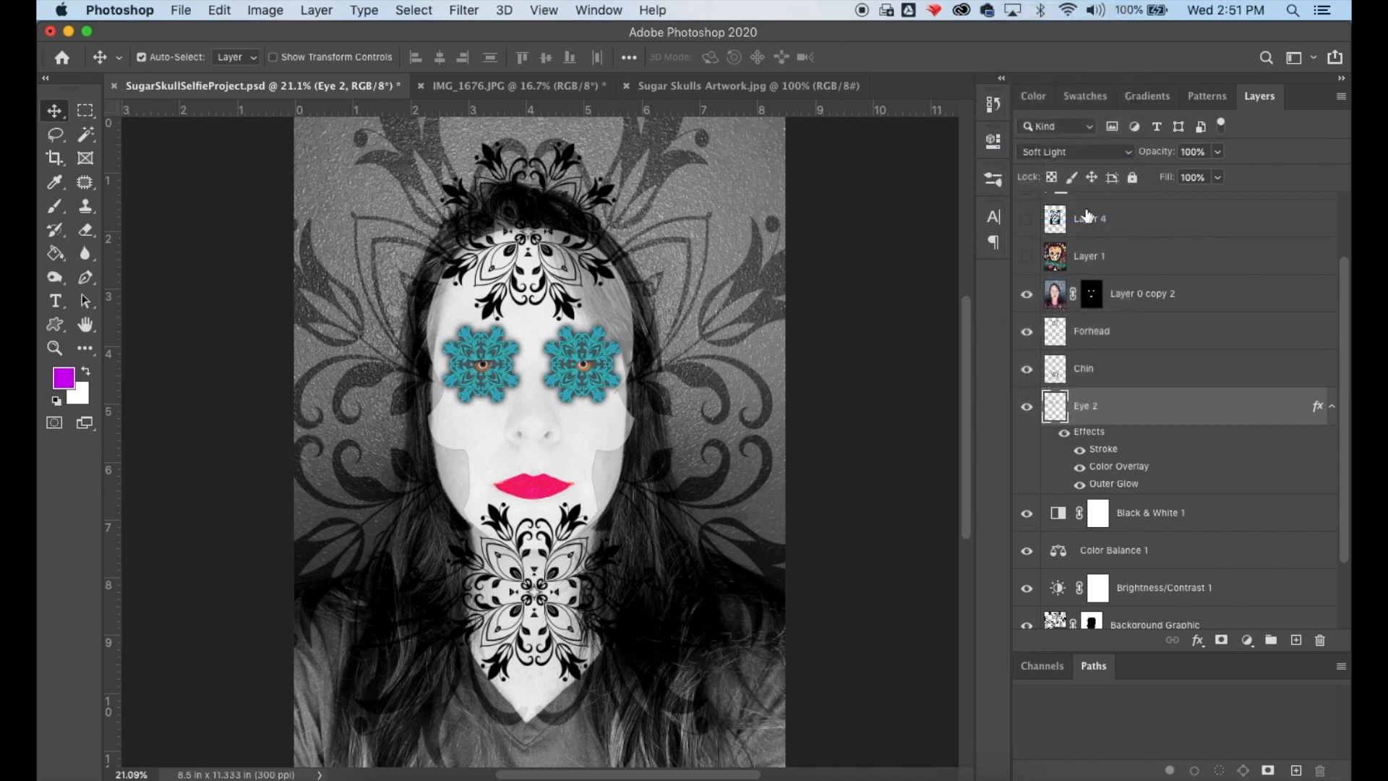
pyautogui.click(1090, 153)
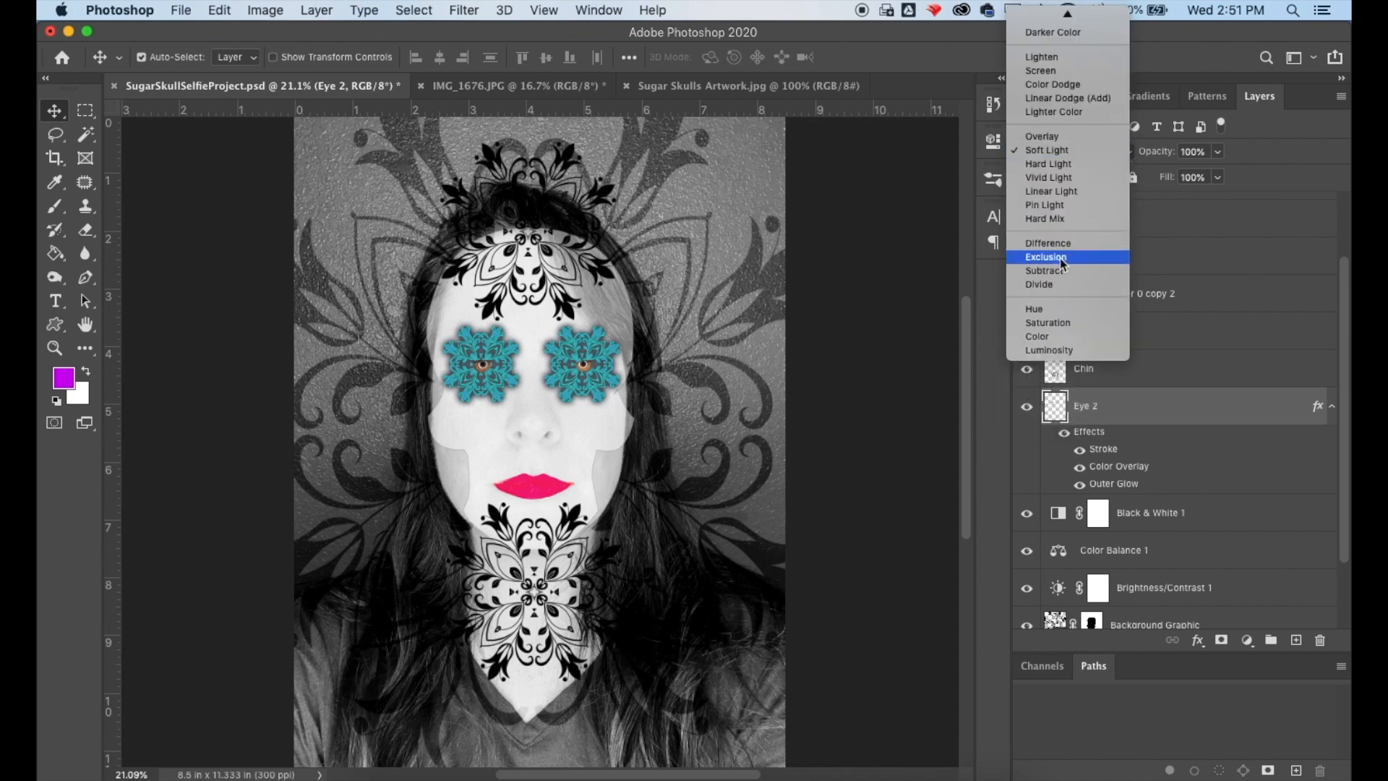
pyautogui.click(1061, 257)
pyautogui.click(1069, 155)
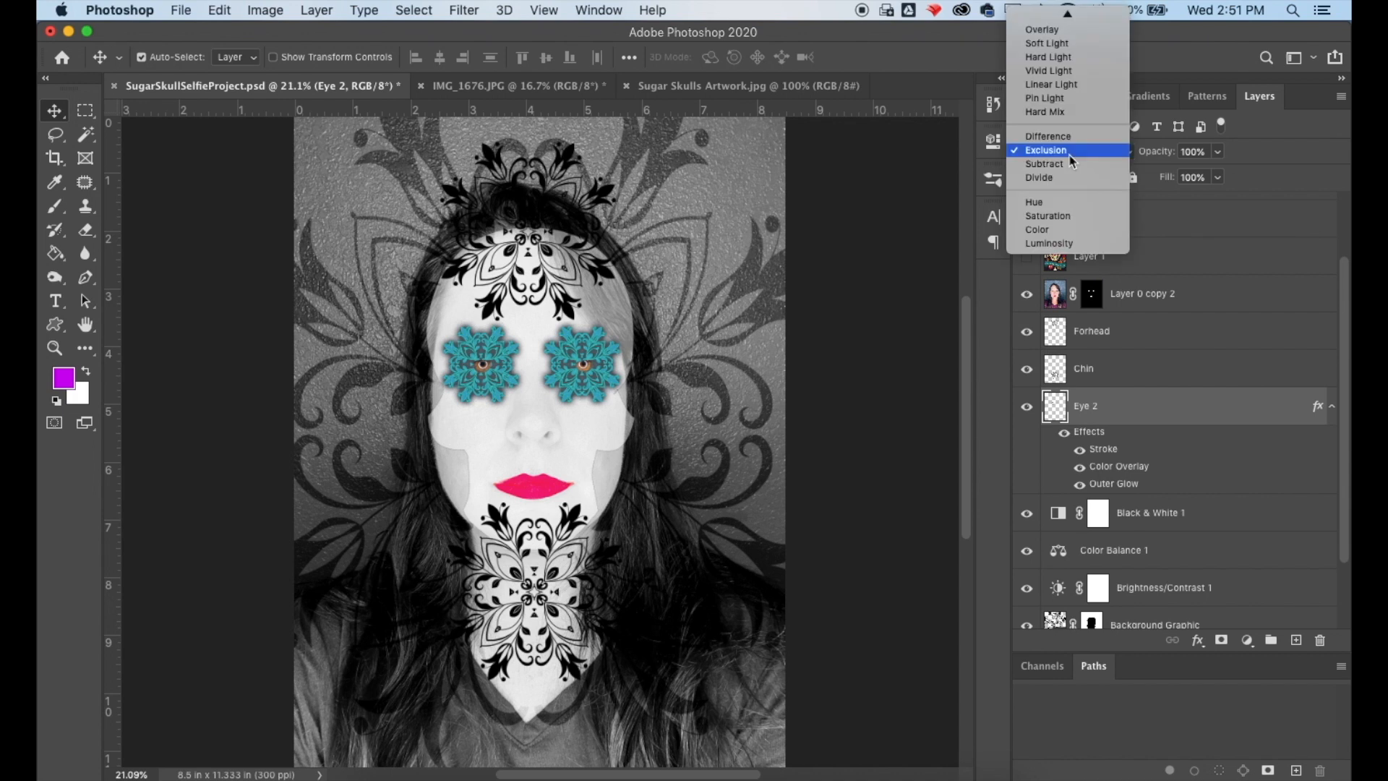
pyautogui.click(1056, 22)
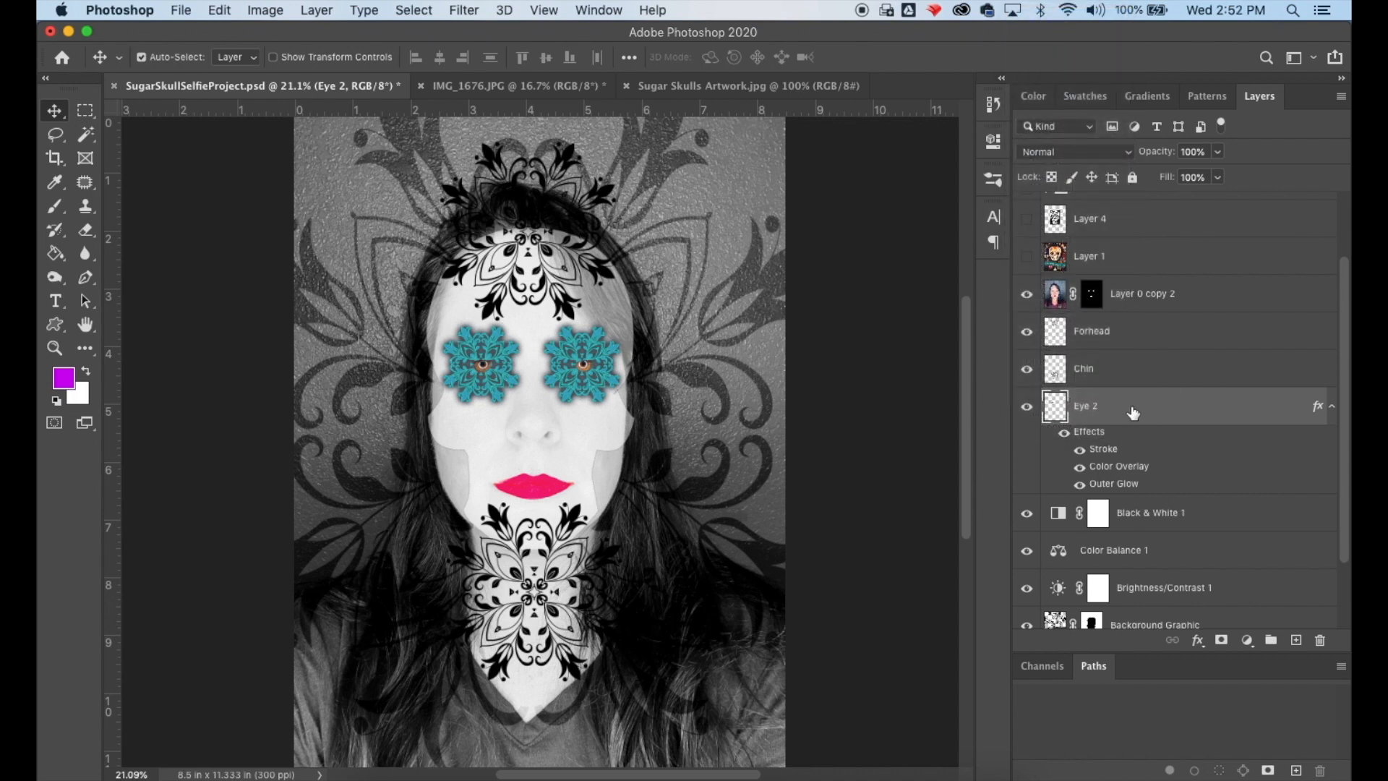
# - Try moving Eye 2 down below Skull Outline, then bring it back up above Black & White 1
pyautogui.moveTo(1133, 413); pyautogui.dragTo(1124, 544)
pyautogui.scroll(-3, 1125, 544)
pyautogui.moveTo(1126, 365); pyautogui.dragTo(1120, 549)
pyautogui.moveTo(1120, 554); pyautogui.dragTo(1132, 593)
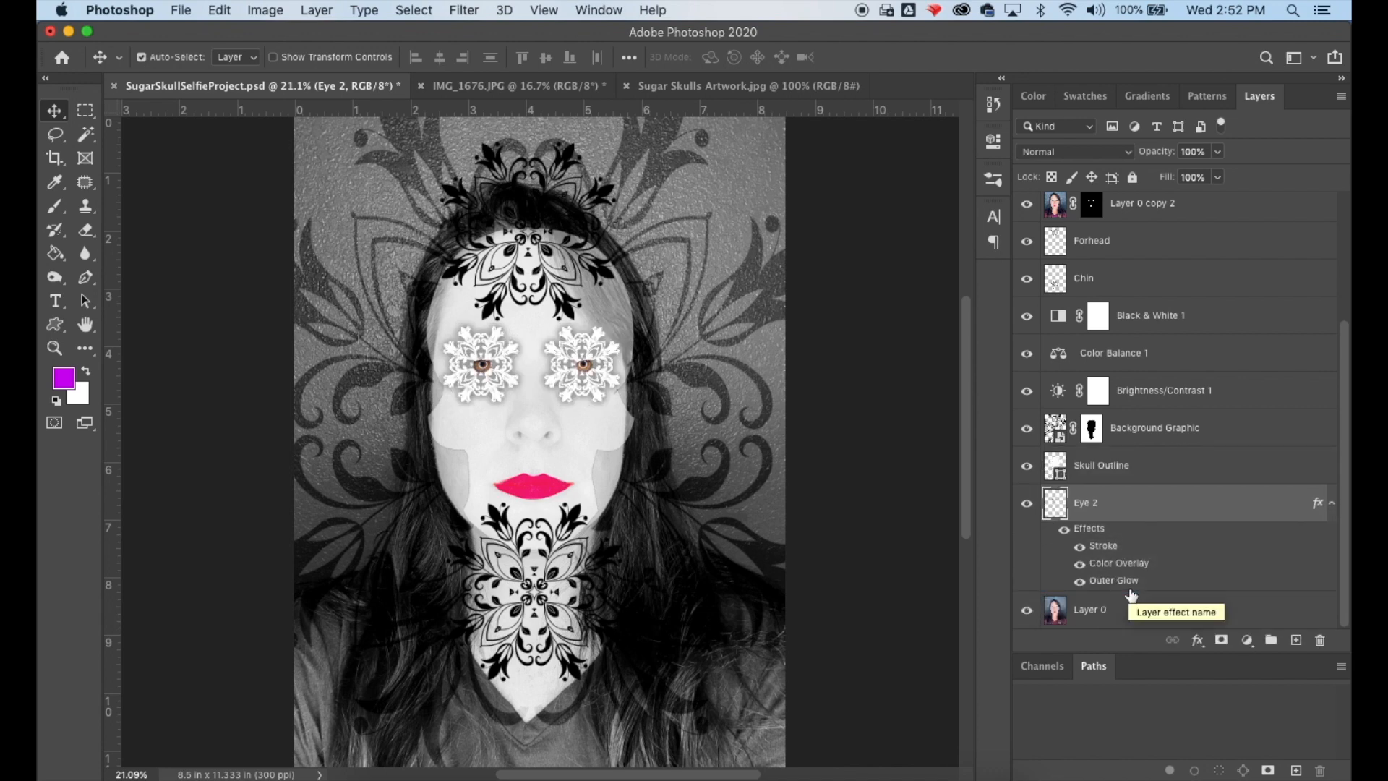
pyautogui.press('super+bracketright')
pyautogui.press('super+bracketright')
pyautogui.press('super+bracketright')
pyautogui.press('super+bracketright')
pyautogui.press('super+bracketright')
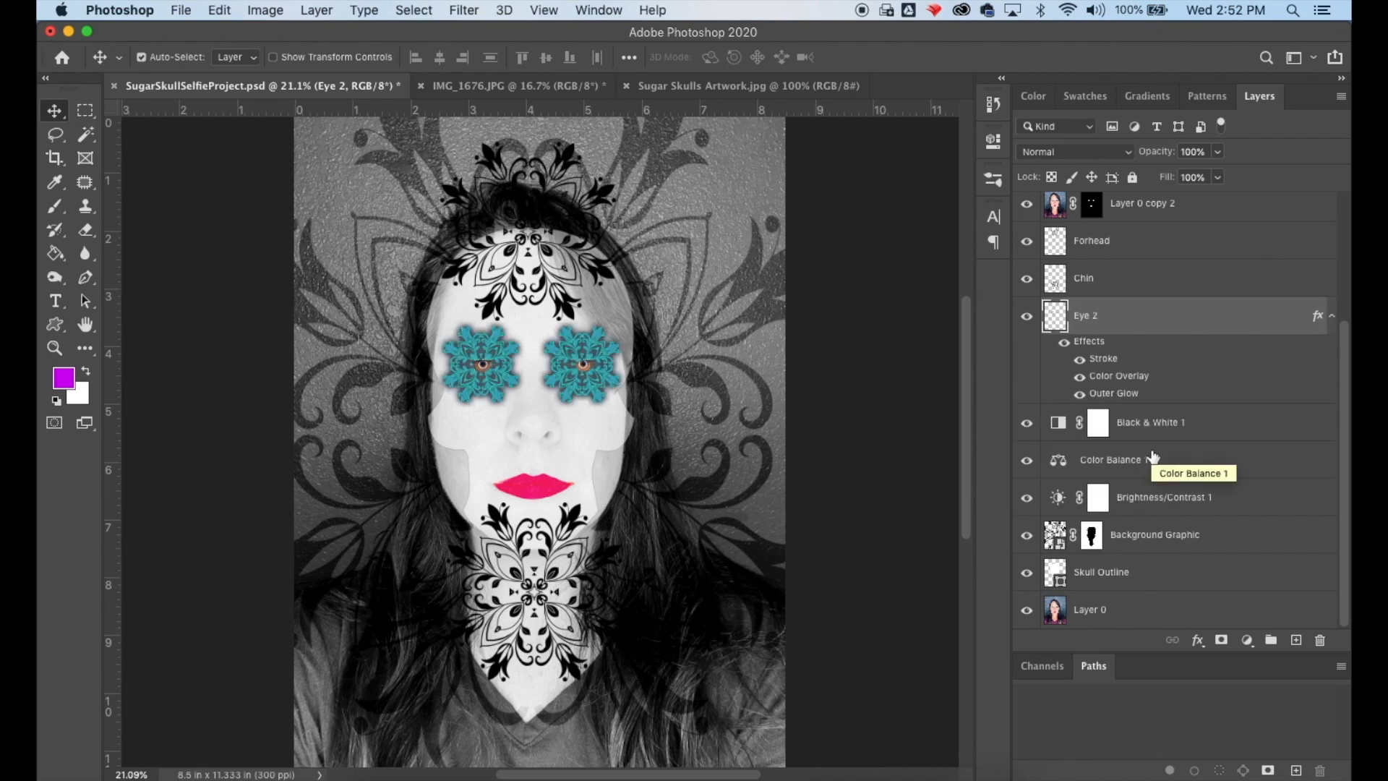
# - Toggle the Eye 2 layer's visibility to compare, leaving it hidden
pyautogui.click(1030, 317)
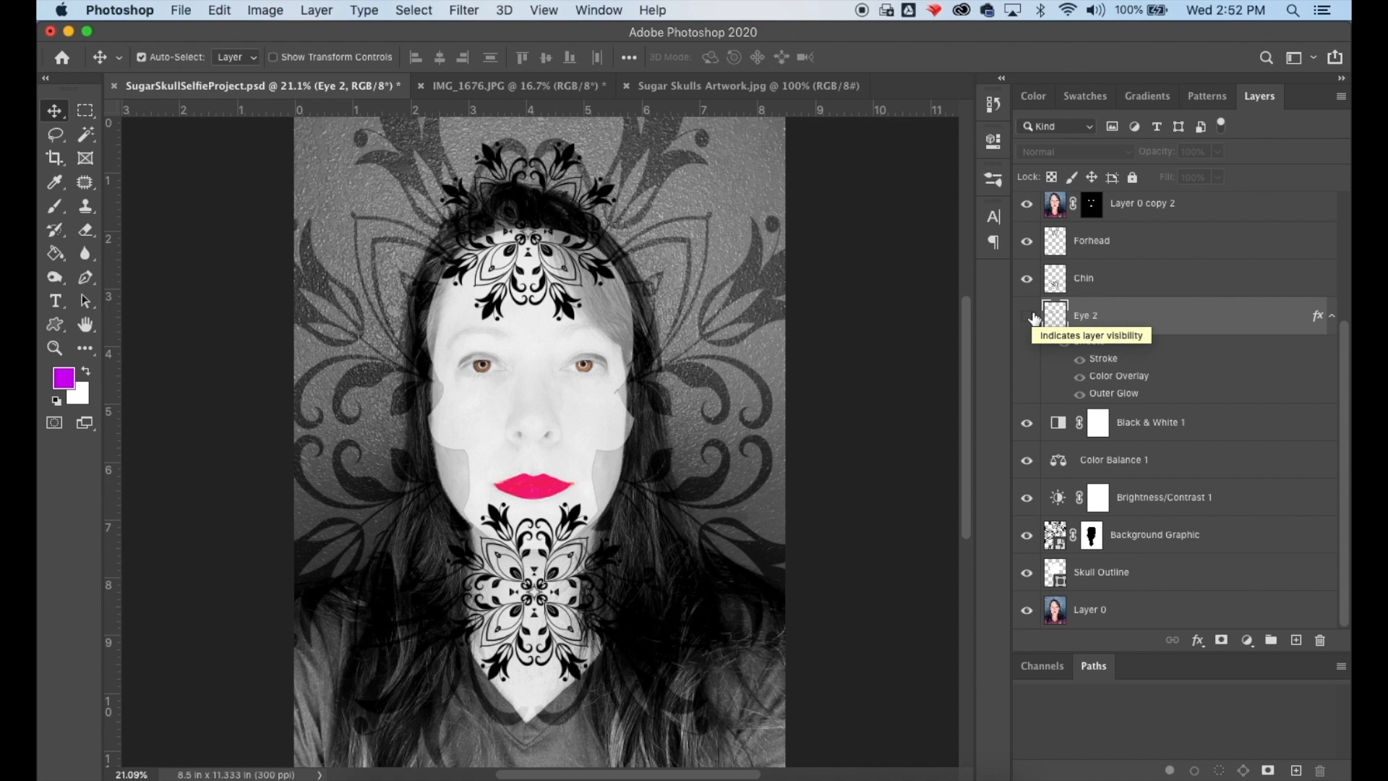
pyautogui.click(1030, 316)
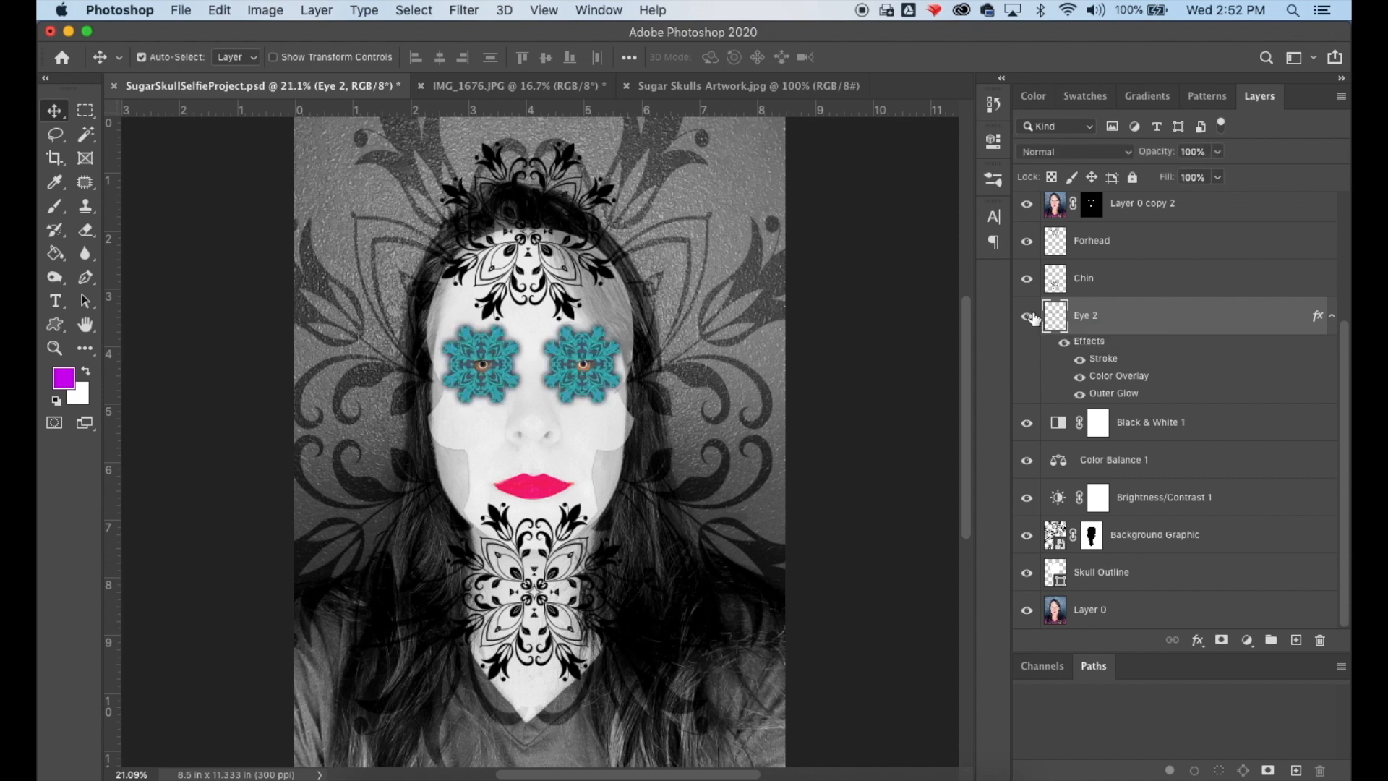
pyautogui.click(1029, 317)
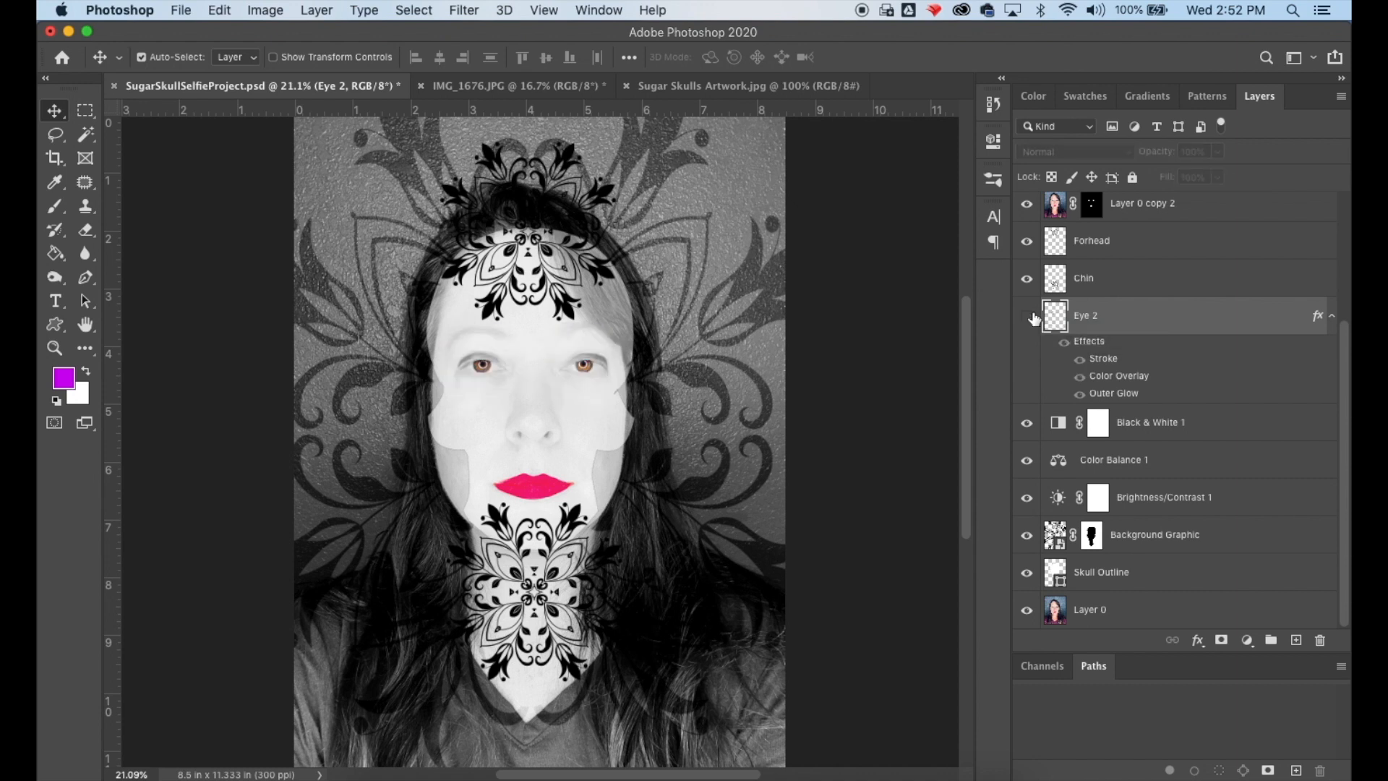
pyautogui.scroll(1, 1034, 318)
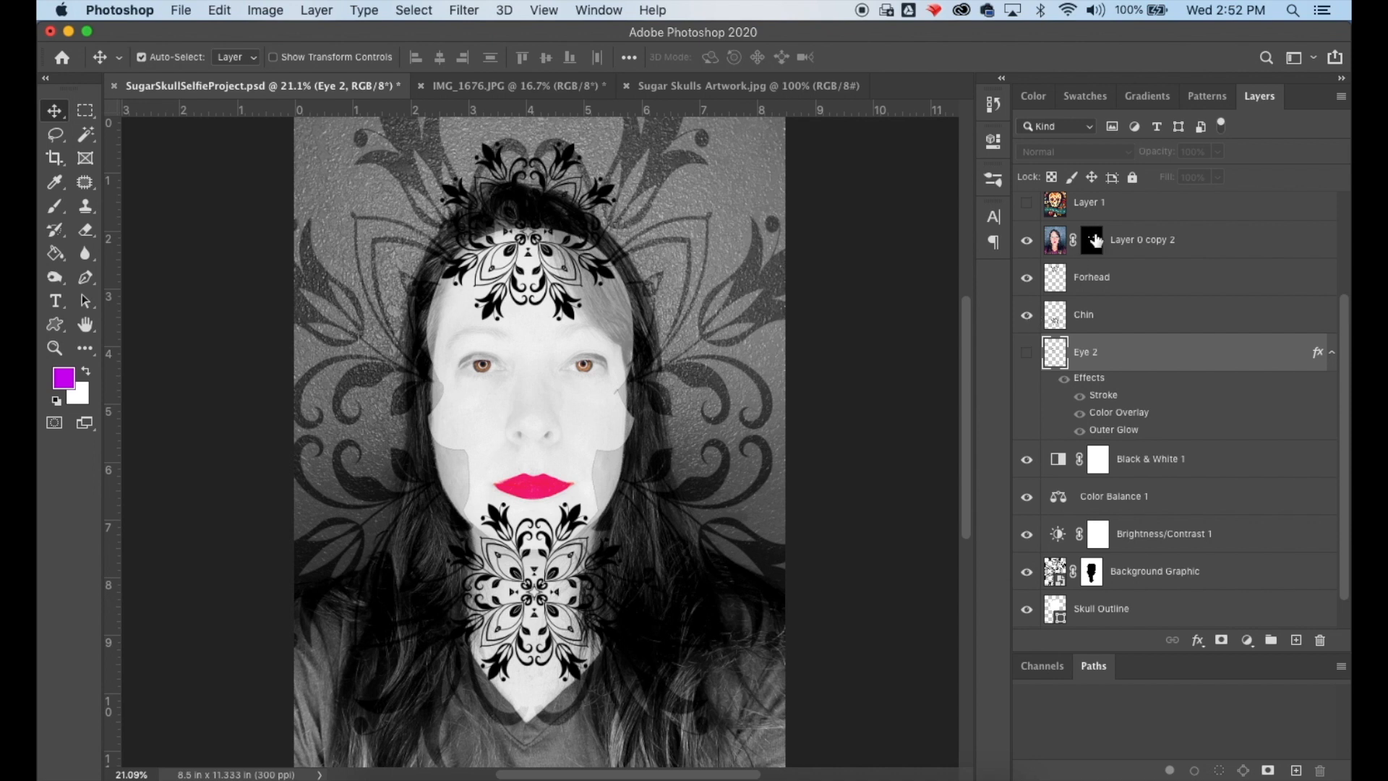
# - Show the Eye 2 layer again and add a Reveal All layer mask to it
pyautogui.click(1027, 355)
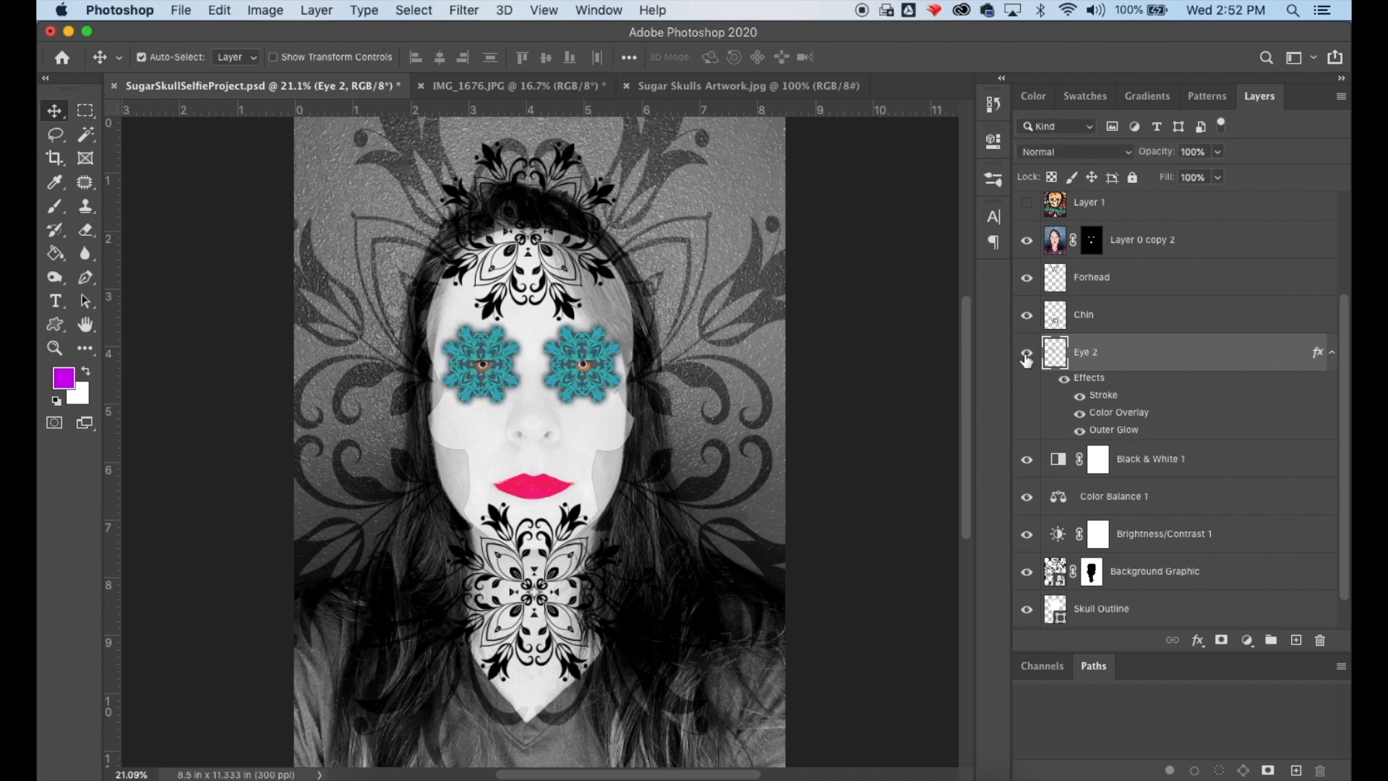
pyautogui.click(1027, 356)
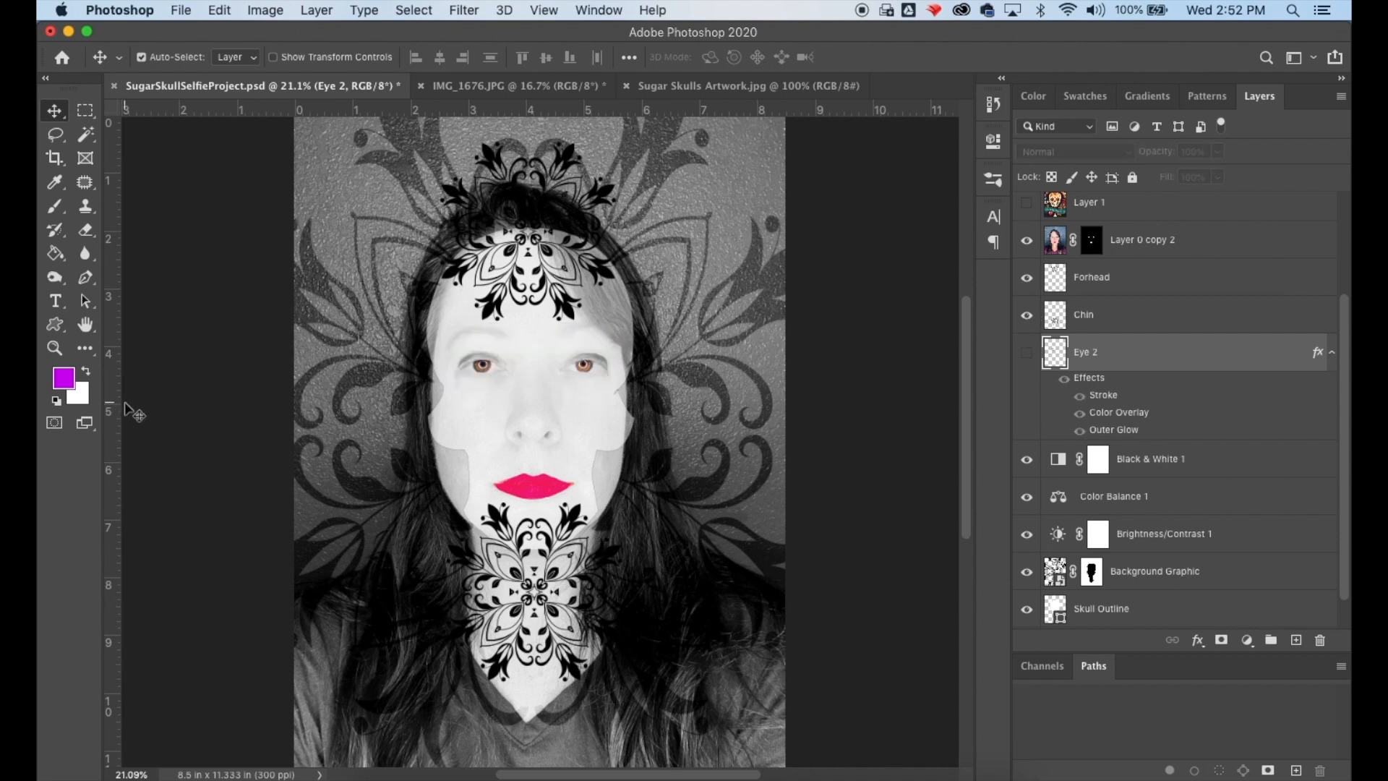
pyautogui.click(54, 350)
pyautogui.click(520, 344)
pyautogui.click(535, 386)
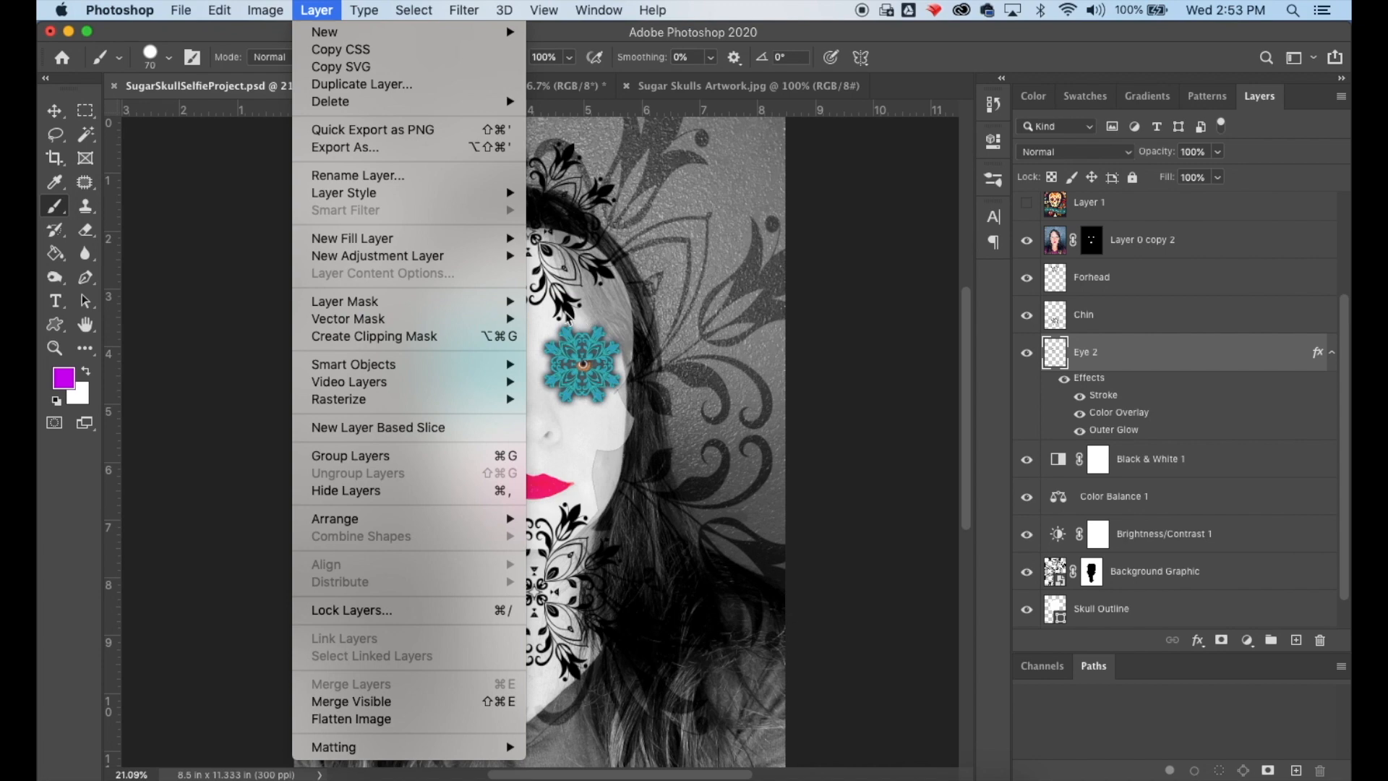
pyautogui.click(554, 306)
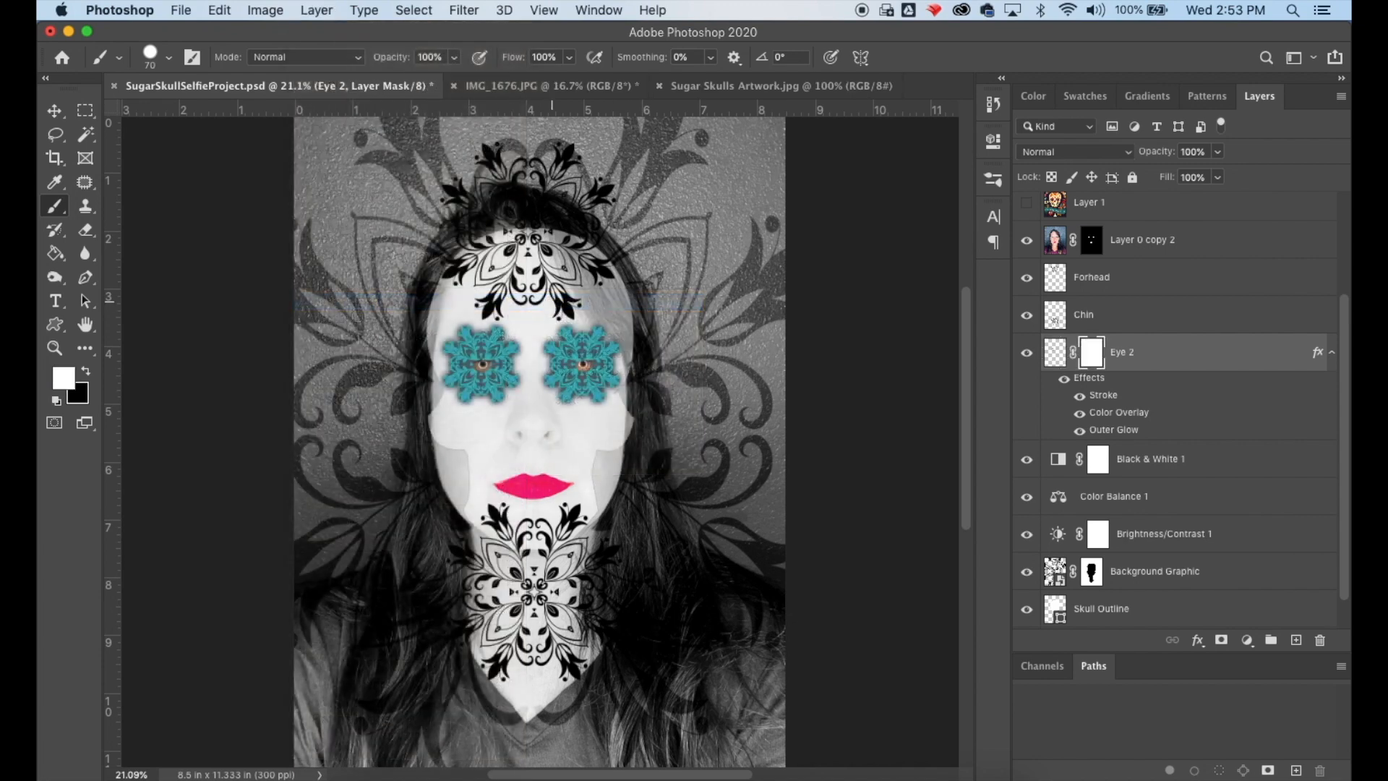
# - Zoom in on the eyes and choose the Brush Tool with the Soft Round brush
pyautogui.click(62, 346)
pyautogui.click(558, 372)
pyautogui.click(558, 372)
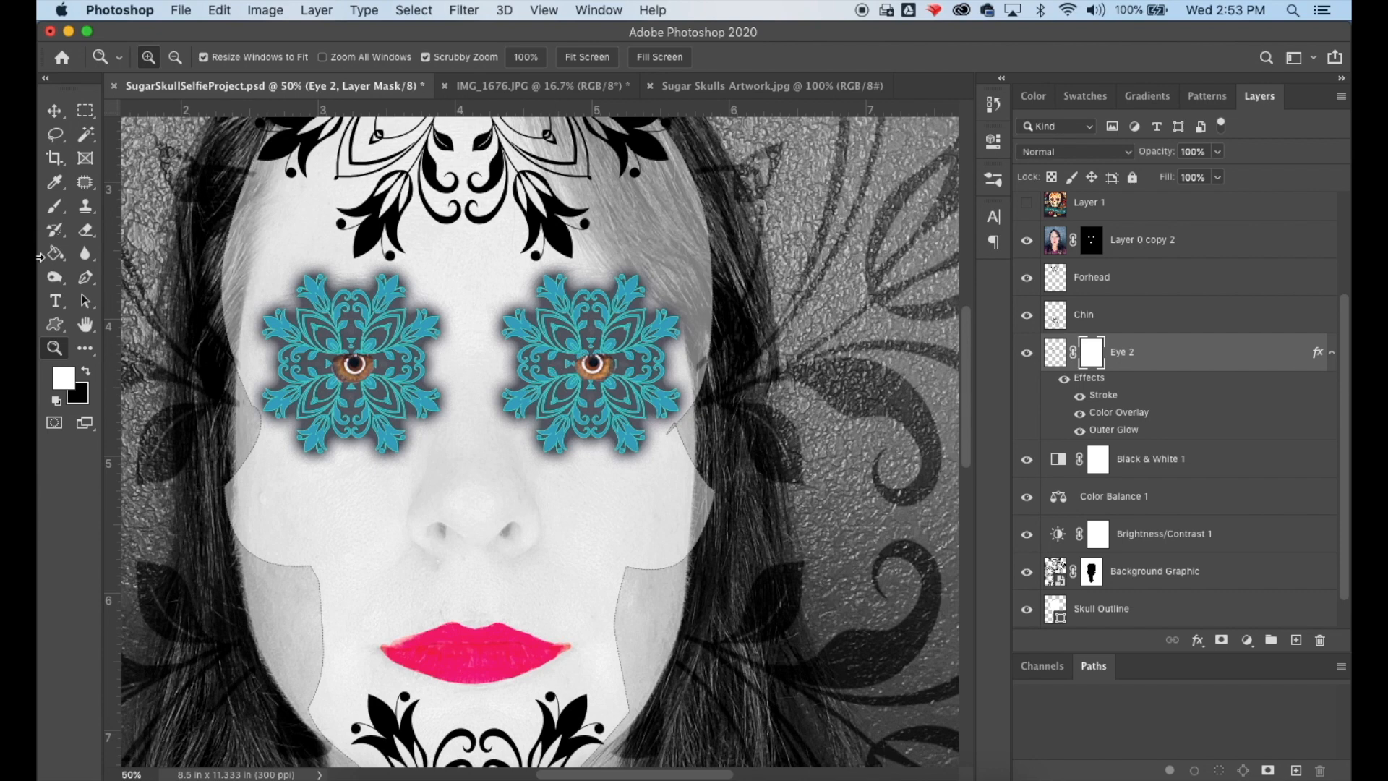
pyautogui.click(85, 373)
pyautogui.click(55, 206)
pyautogui.rightClick(54, 204)
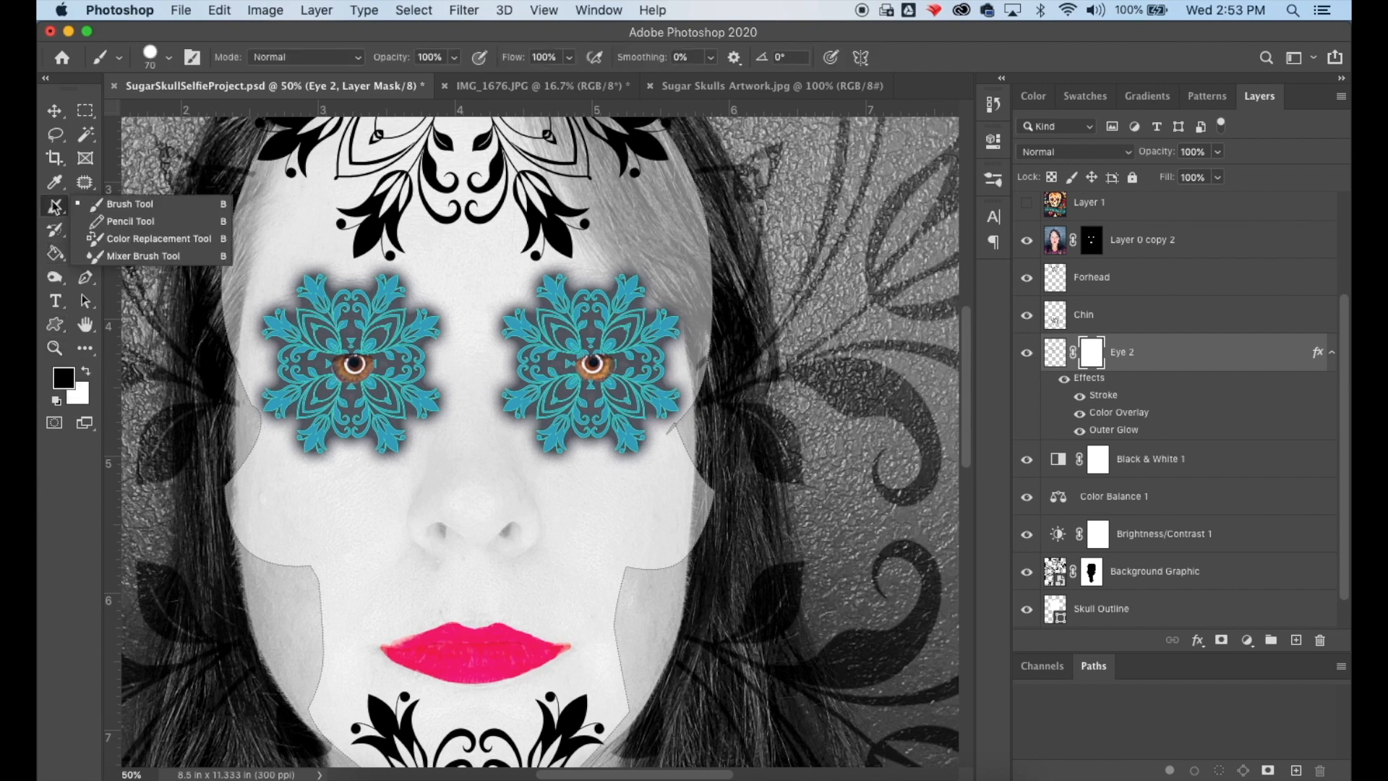
pyautogui.click(121, 205)
pyautogui.click(168, 57)
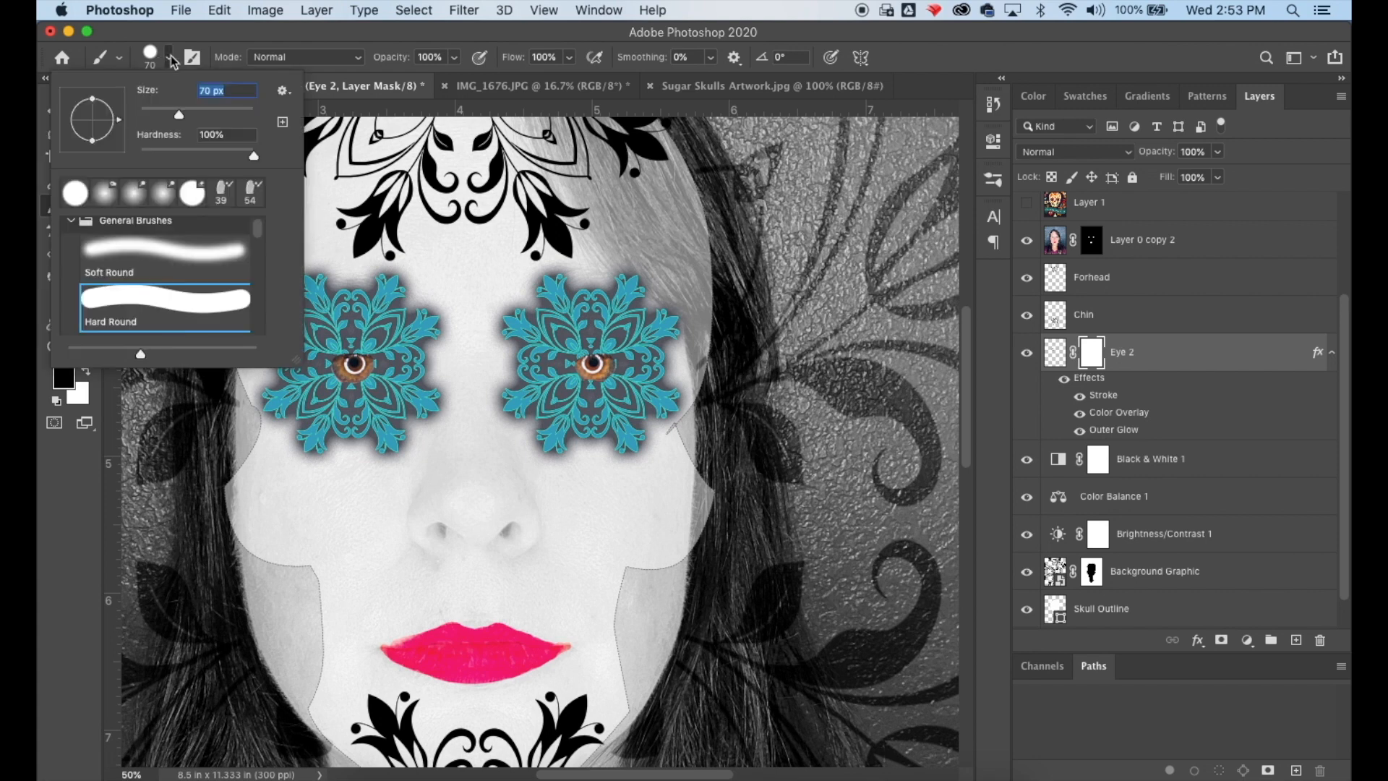
pyautogui.click(114, 250)
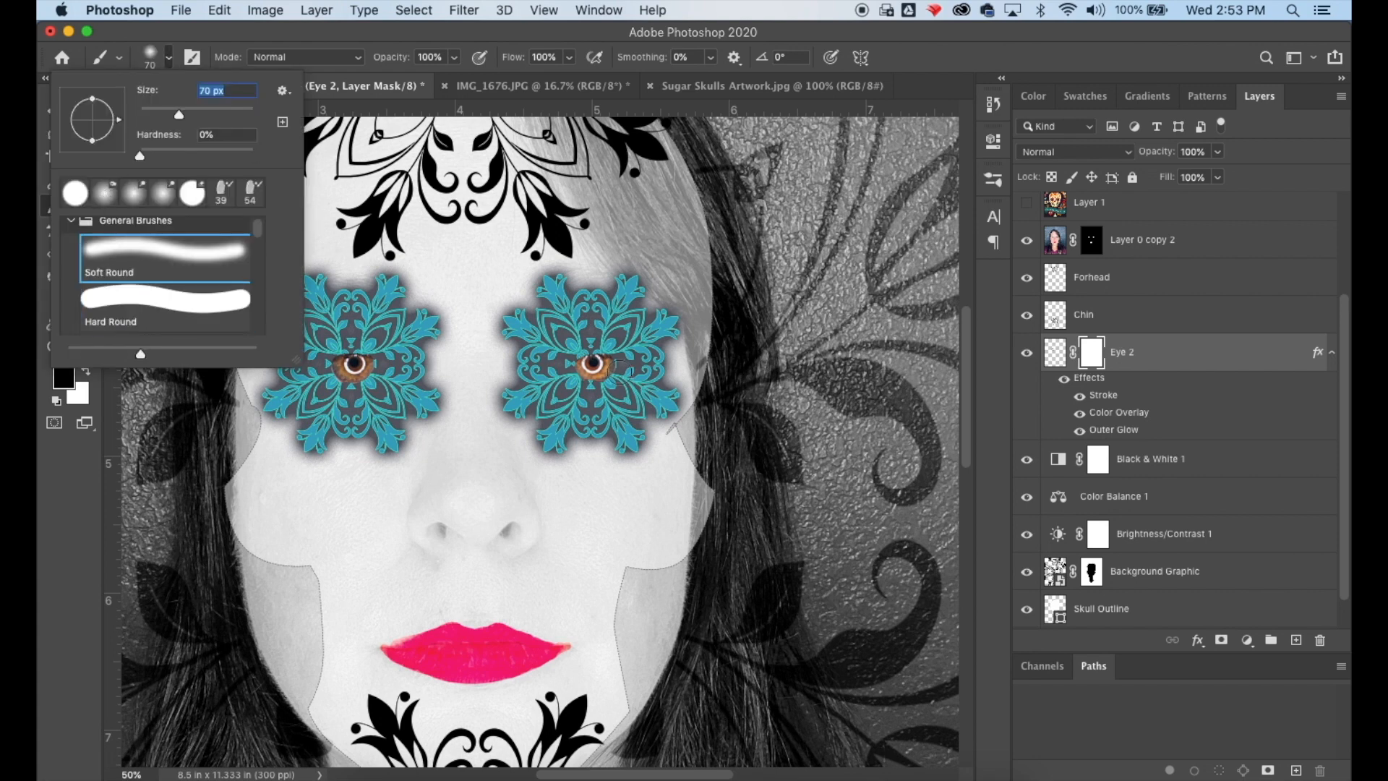
# - Try painting over the right eye on Eye 2's mask with a larger brush, undoing each attempt
pyautogui.click(570, 362)
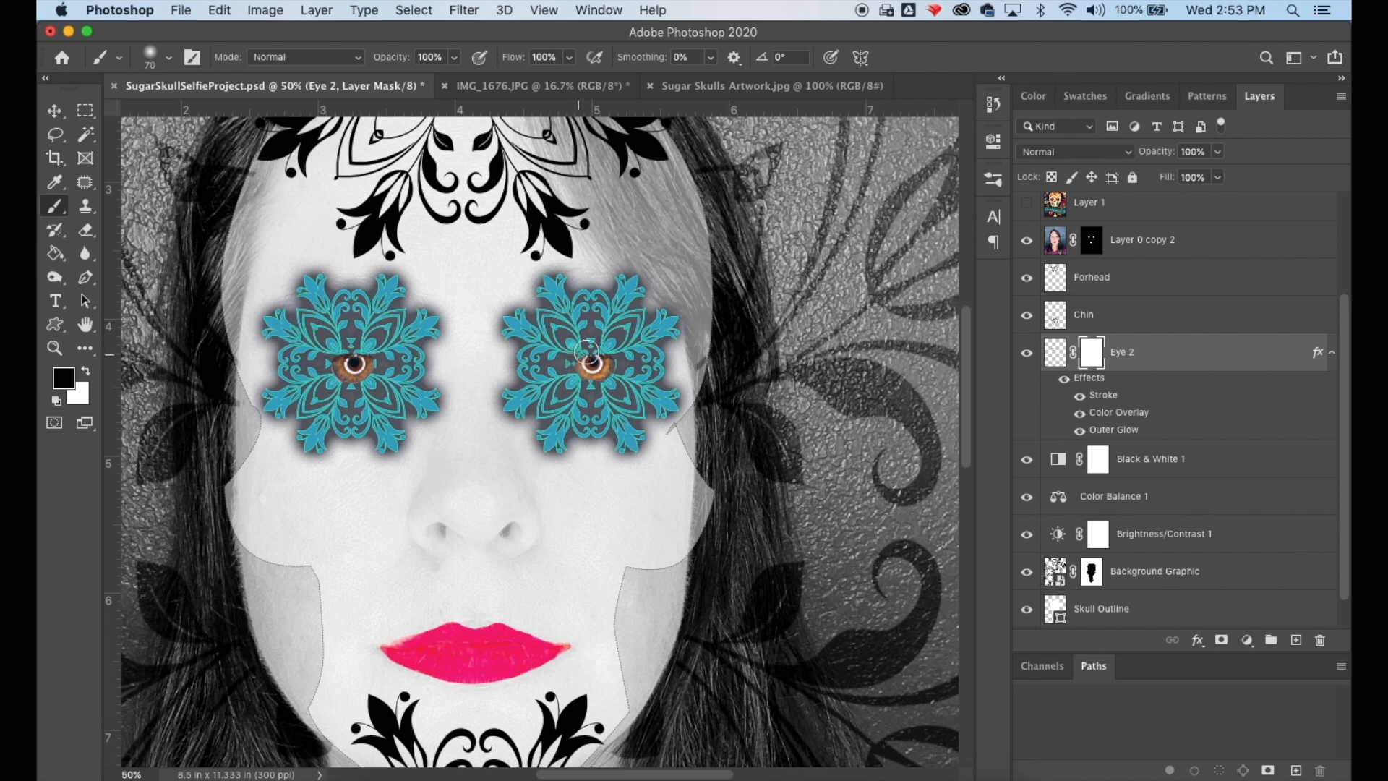
pyautogui.moveTo(565, 362); pyautogui.dragTo(642, 354)
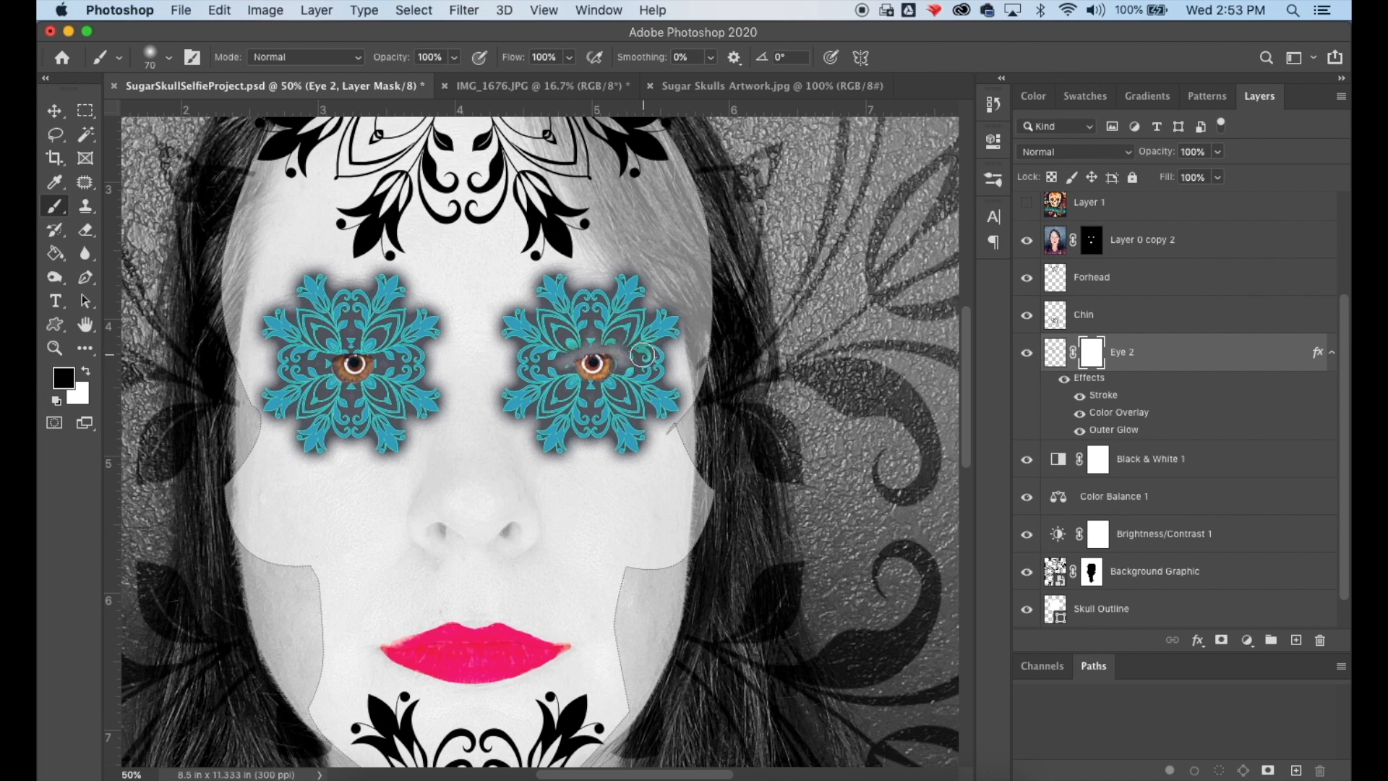
pyautogui.press('super+z')
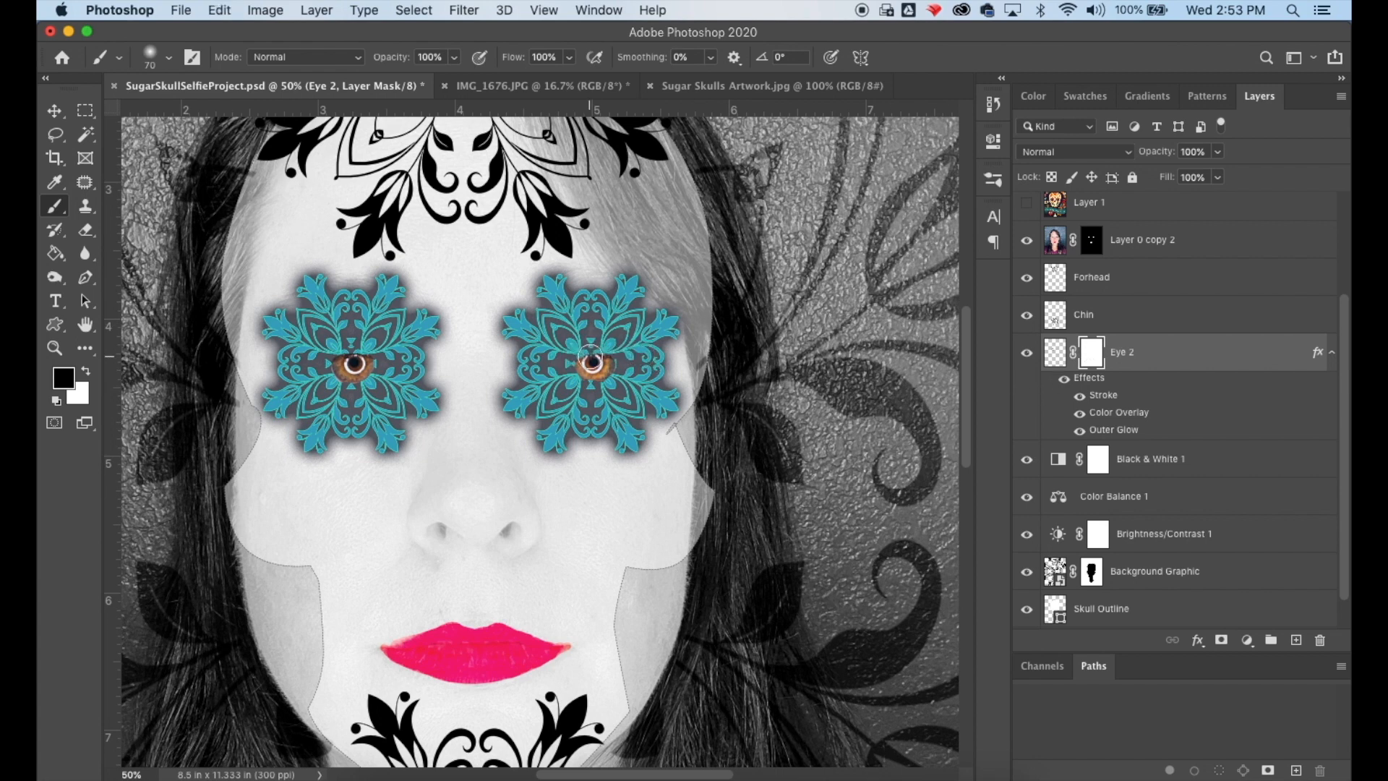
pyautogui.press(']')
pyautogui.press(']')
pyautogui.press(']')
pyautogui.press(']')
pyautogui.press(']')
pyautogui.press(']')
pyautogui.click(616, 370)
pyautogui.moveTo(616, 370)
pyautogui.mouseDown()
pyautogui.moveTo(583, 351)
pyautogui.moveTo(577, 377)
pyautogui.moveTo(626, 357)
pyautogui.moveTo(560, 356)
pyautogui.moveTo(641, 338)
pyautogui.moveTo(575, 384)
pyautogui.mouseUp()
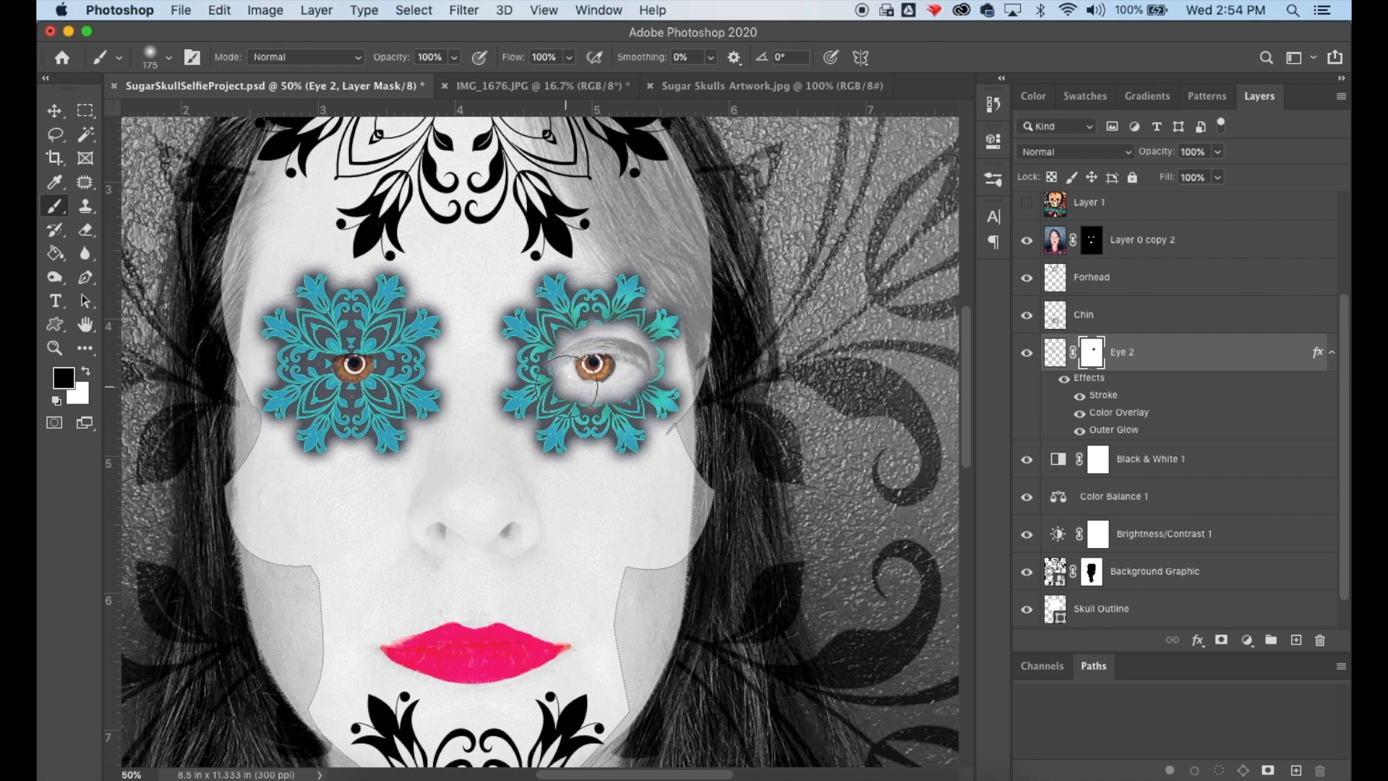
pyautogui.press('super+z')
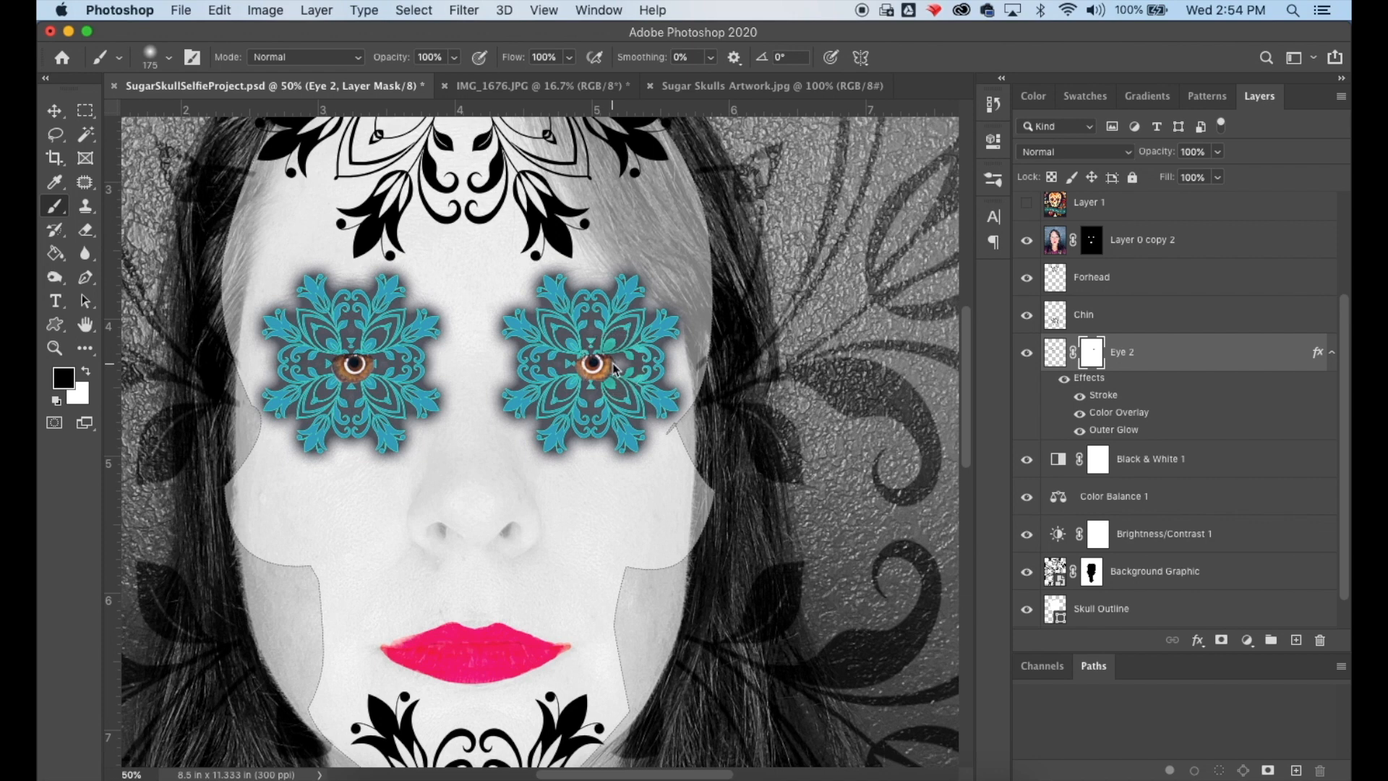
pyautogui.click(619, 366)
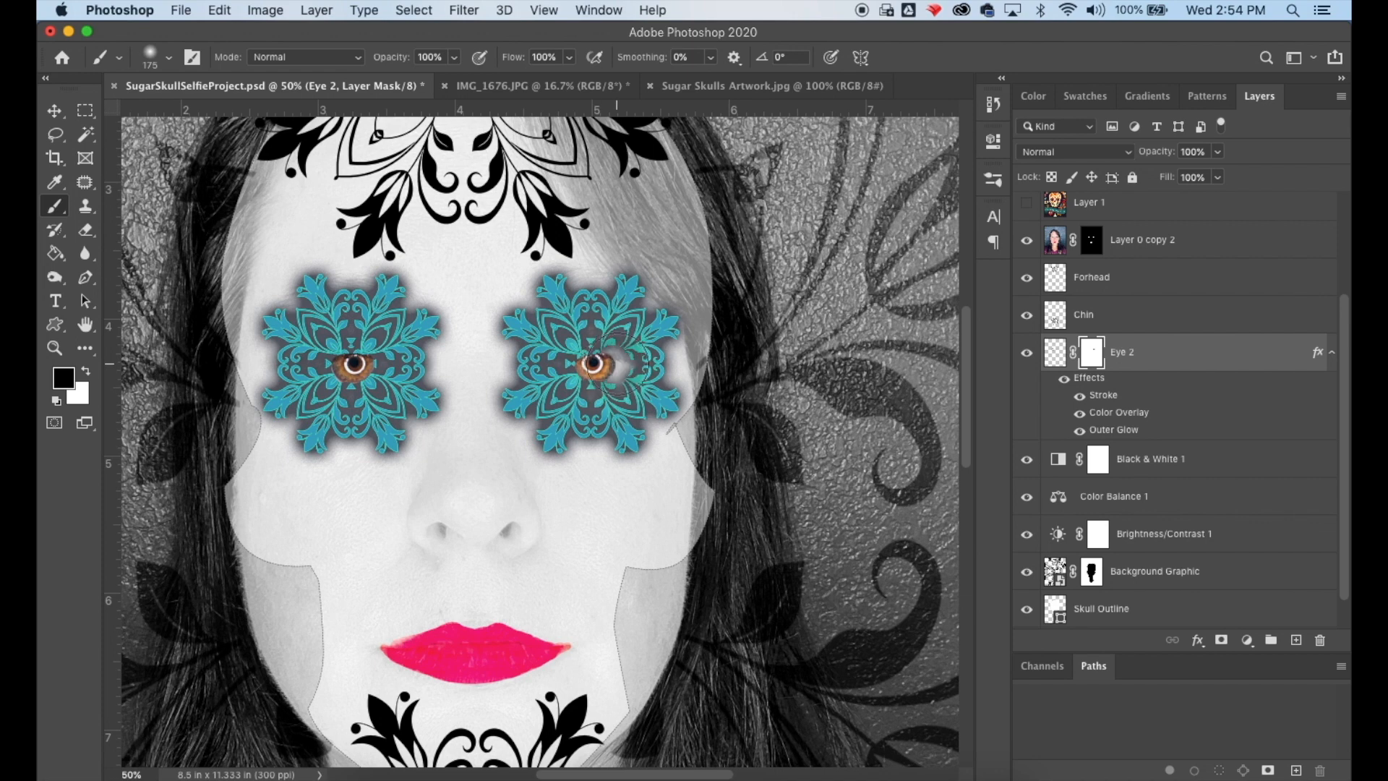
pyautogui.press('super+z')
# - Paint on Eye 2's mask over the right and left eyes so the real eyes show through the graphics
pyautogui.click(628, 367)
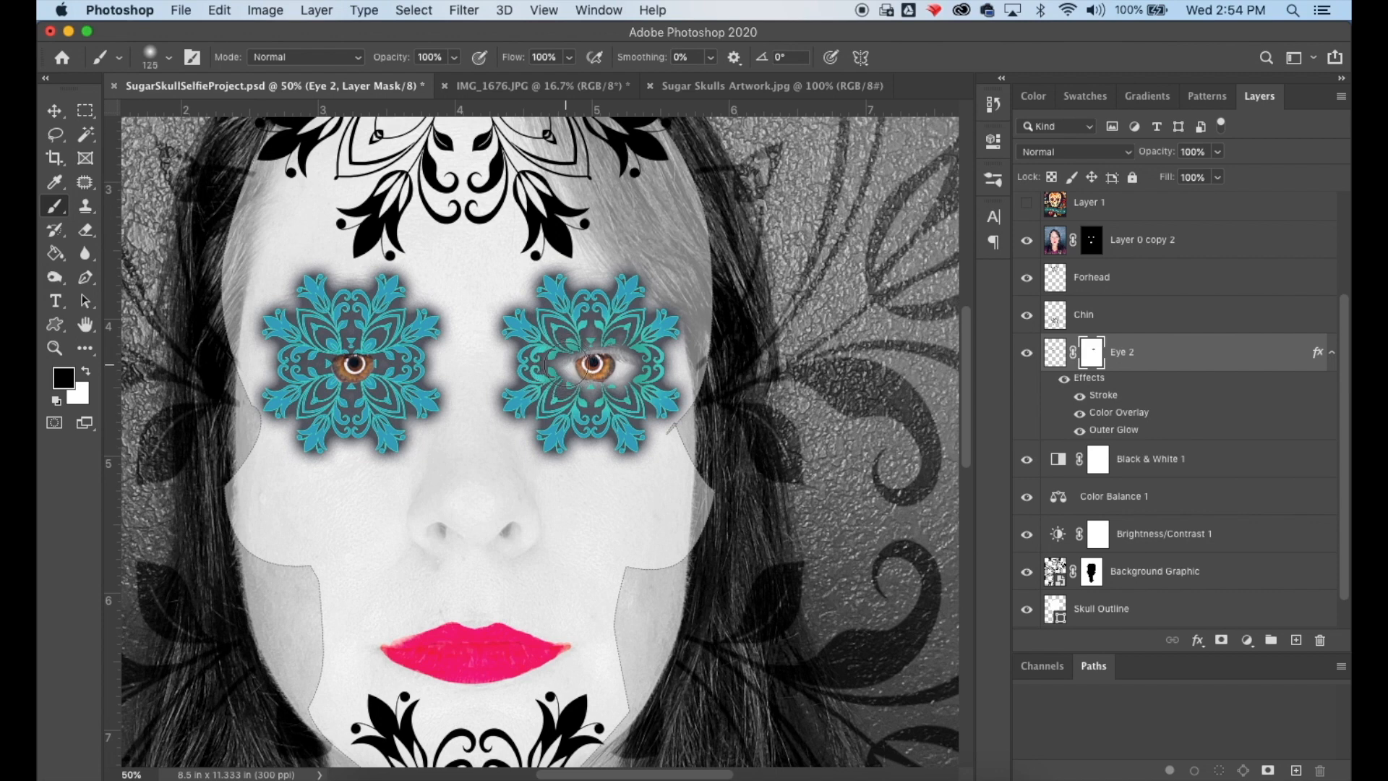
pyautogui.click(557, 376)
pyautogui.click(546, 377)
pyautogui.click(546, 377)
pyautogui.moveTo(563, 367)
pyautogui.mouseDown()
pyautogui.moveTo(641, 367)
pyautogui.moveTo(590, 351)
pyautogui.moveTo(565, 370)
pyautogui.mouseUp()
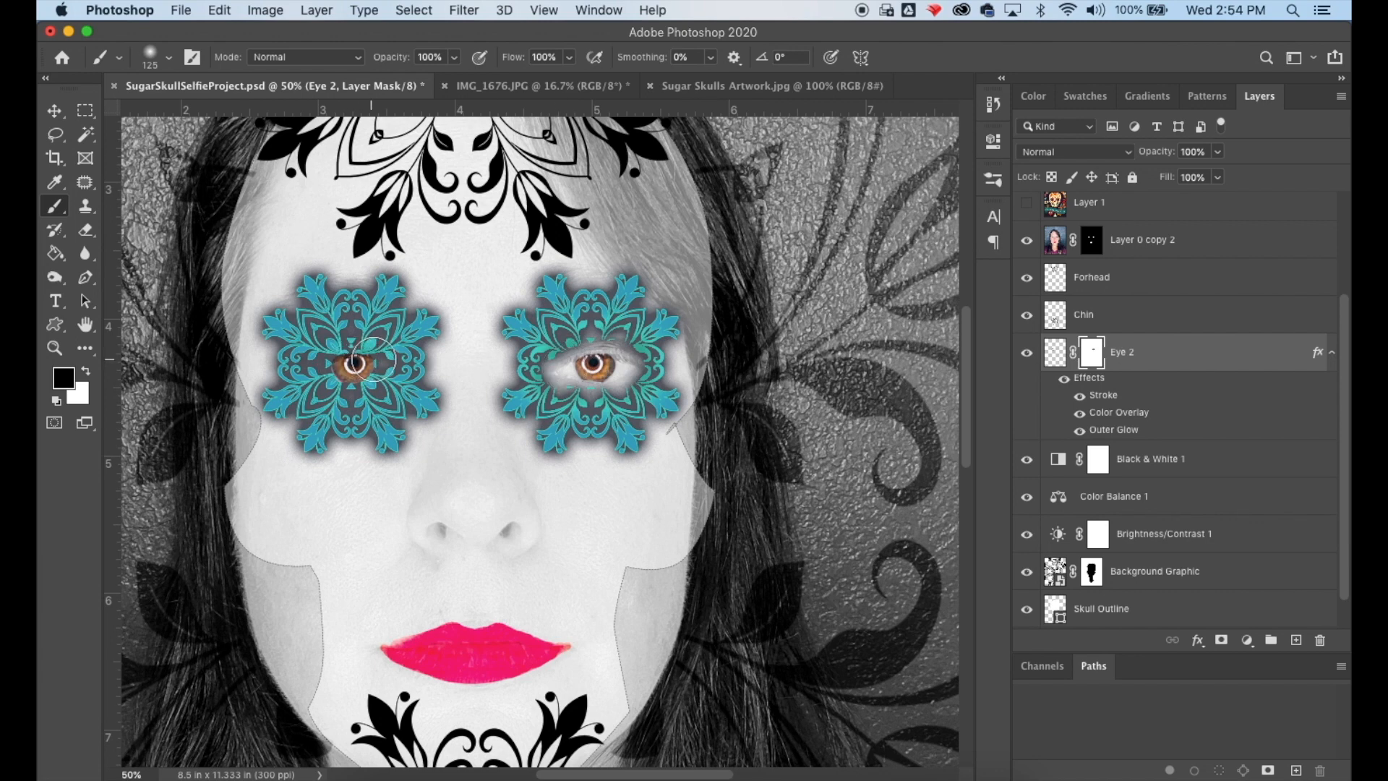
pyautogui.moveTo(376, 362)
pyautogui.mouseDown()
pyautogui.moveTo(305, 369)
pyautogui.moveTo(389, 364)
pyautogui.moveTo(326, 371)
pyautogui.moveTo(350, 354)
pyautogui.moveTo(406, 371)
pyautogui.moveTo(336, 370)
pyautogui.mouseUp()
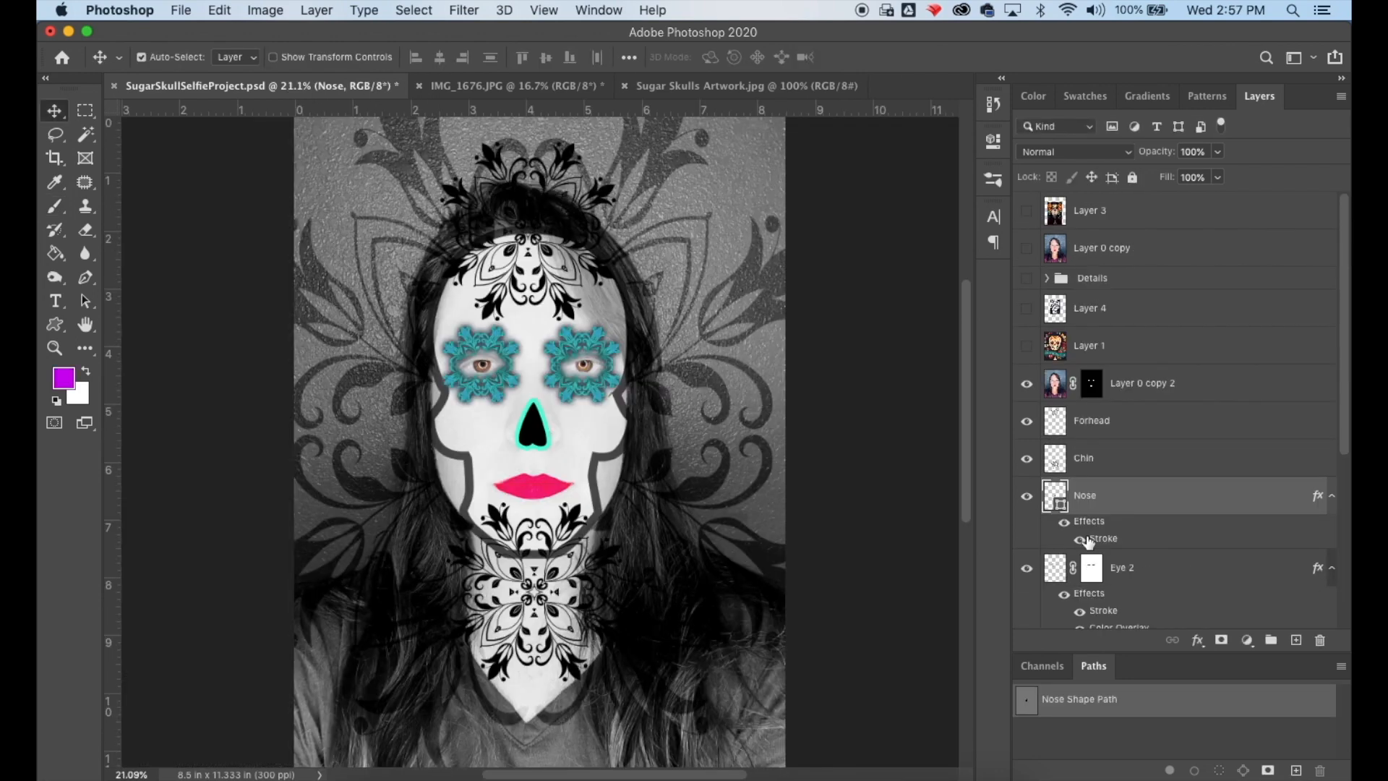
# - Hide the Nose layer's Stroke effect
pyautogui.click(1079, 540)
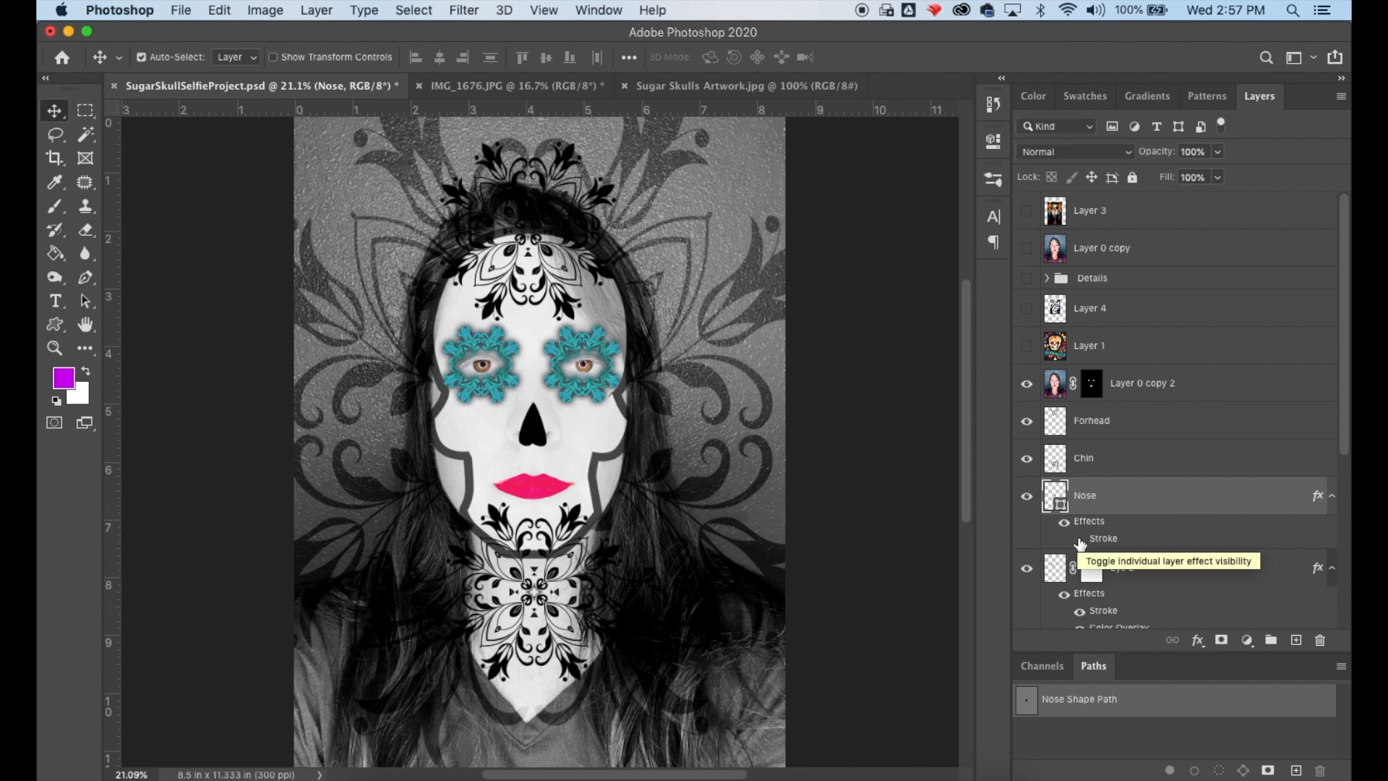
# - Add a Reveal All layer mask to the Forhead layer and switch to a 300 px brush
pyautogui.click(1141, 425)
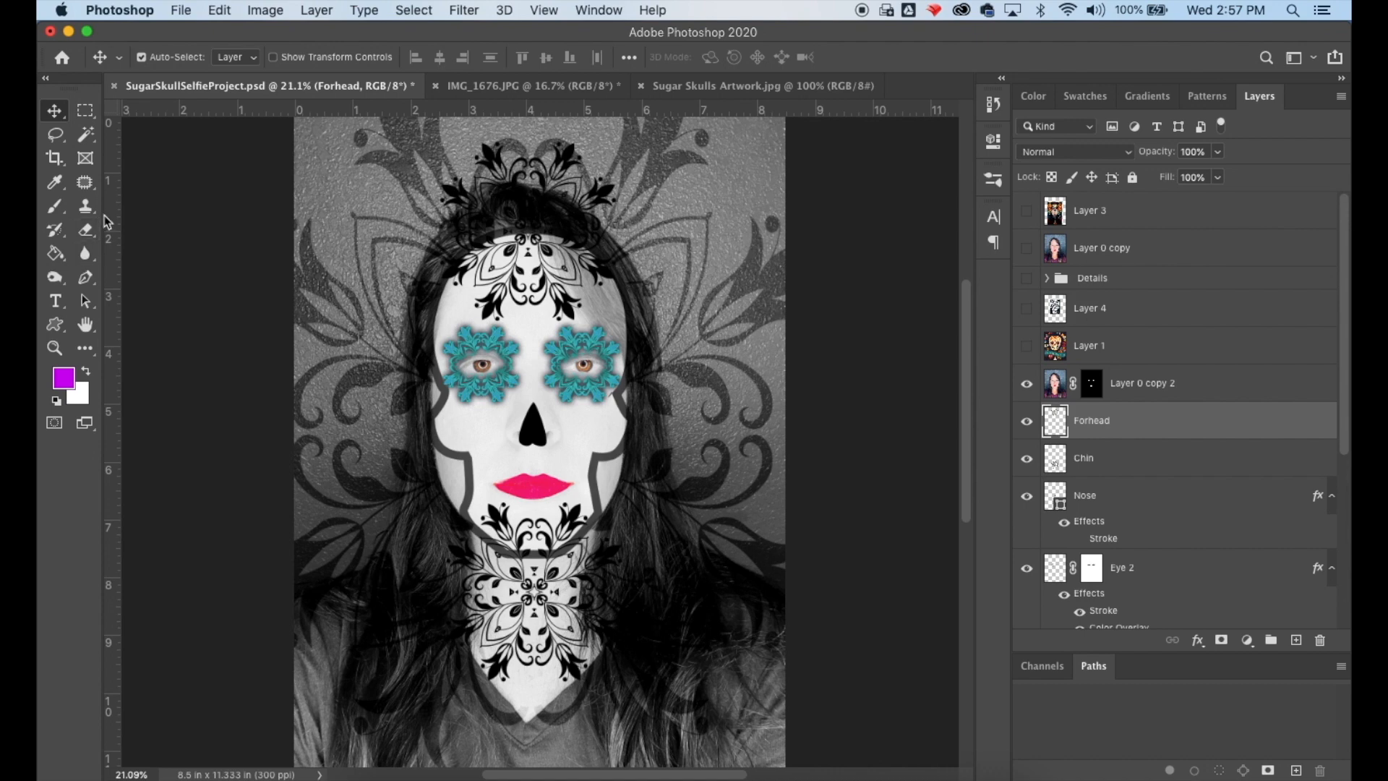
pyautogui.click(318, 10)
pyautogui.moveTo(391, 304)
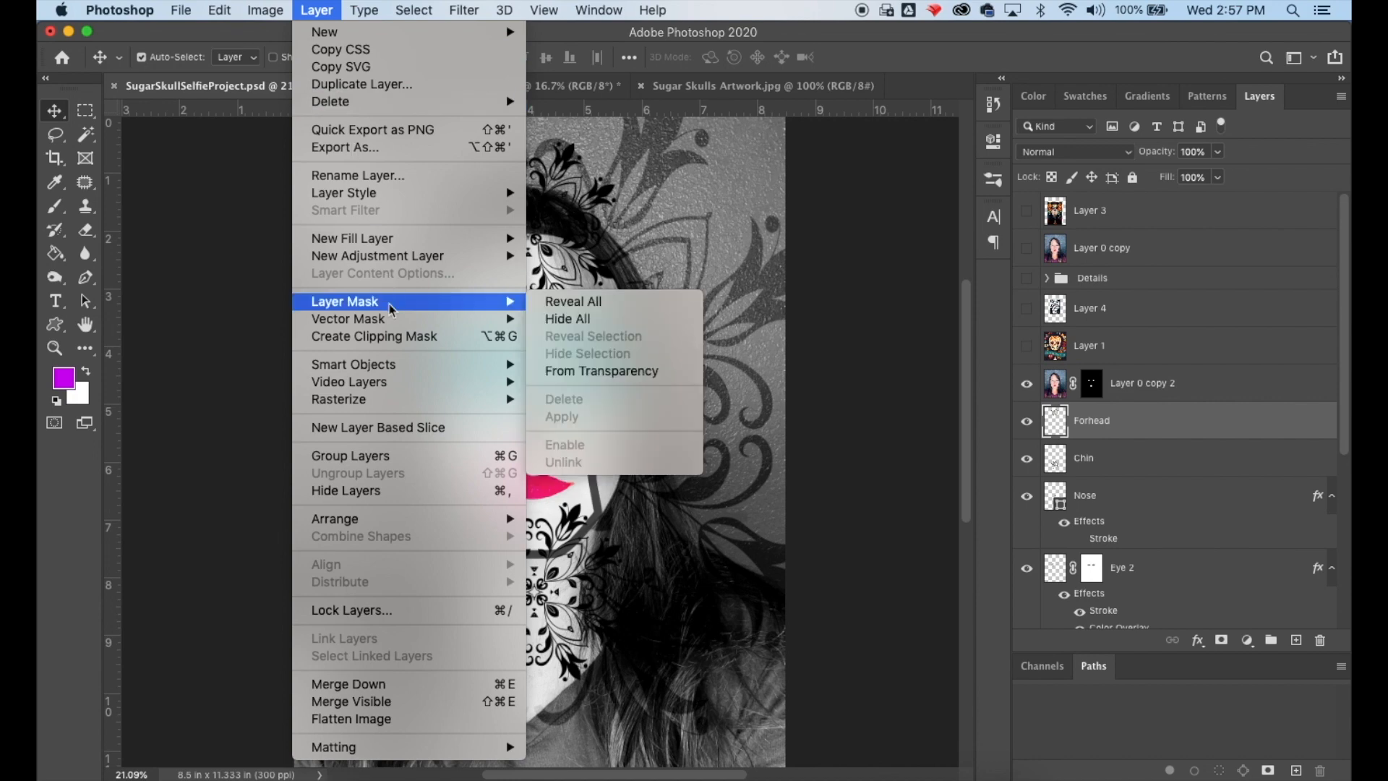
pyautogui.click(597, 310)
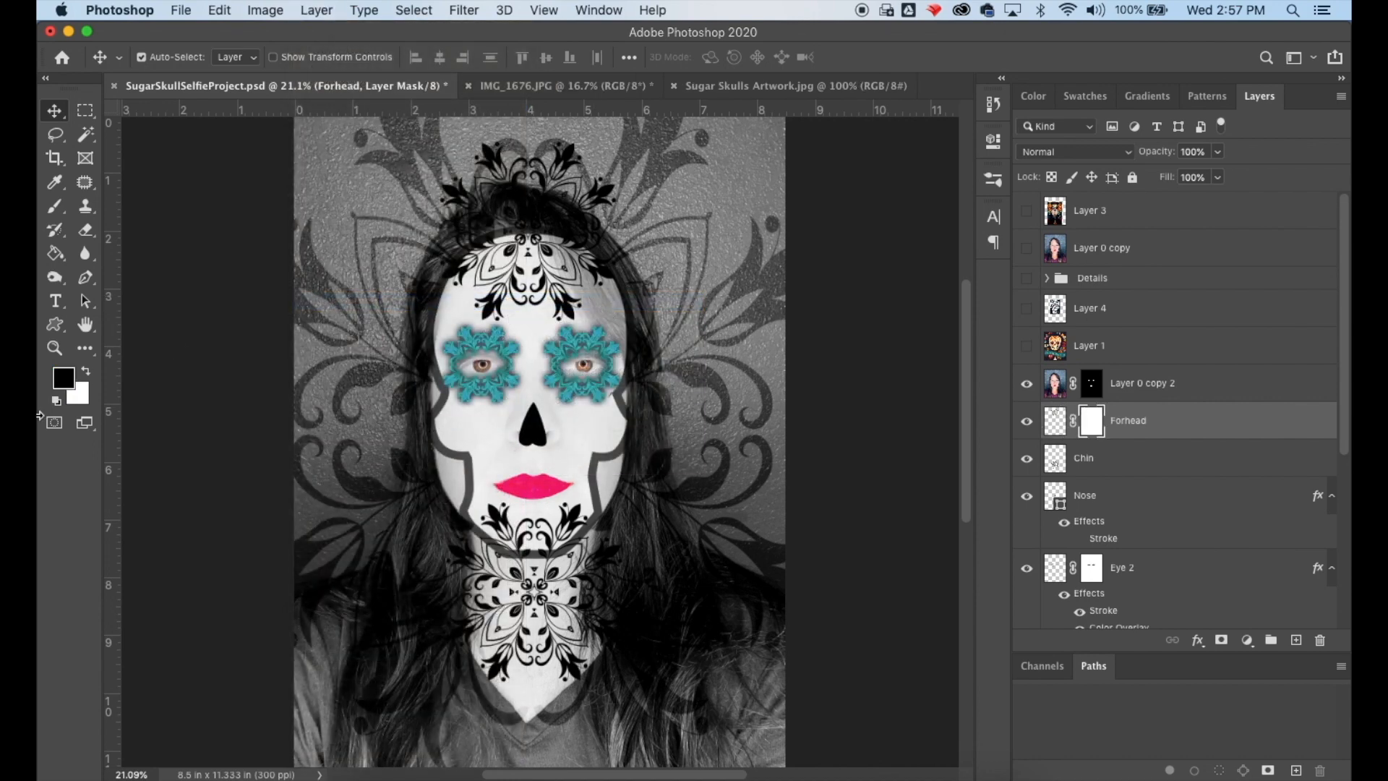
pyautogui.press('b')
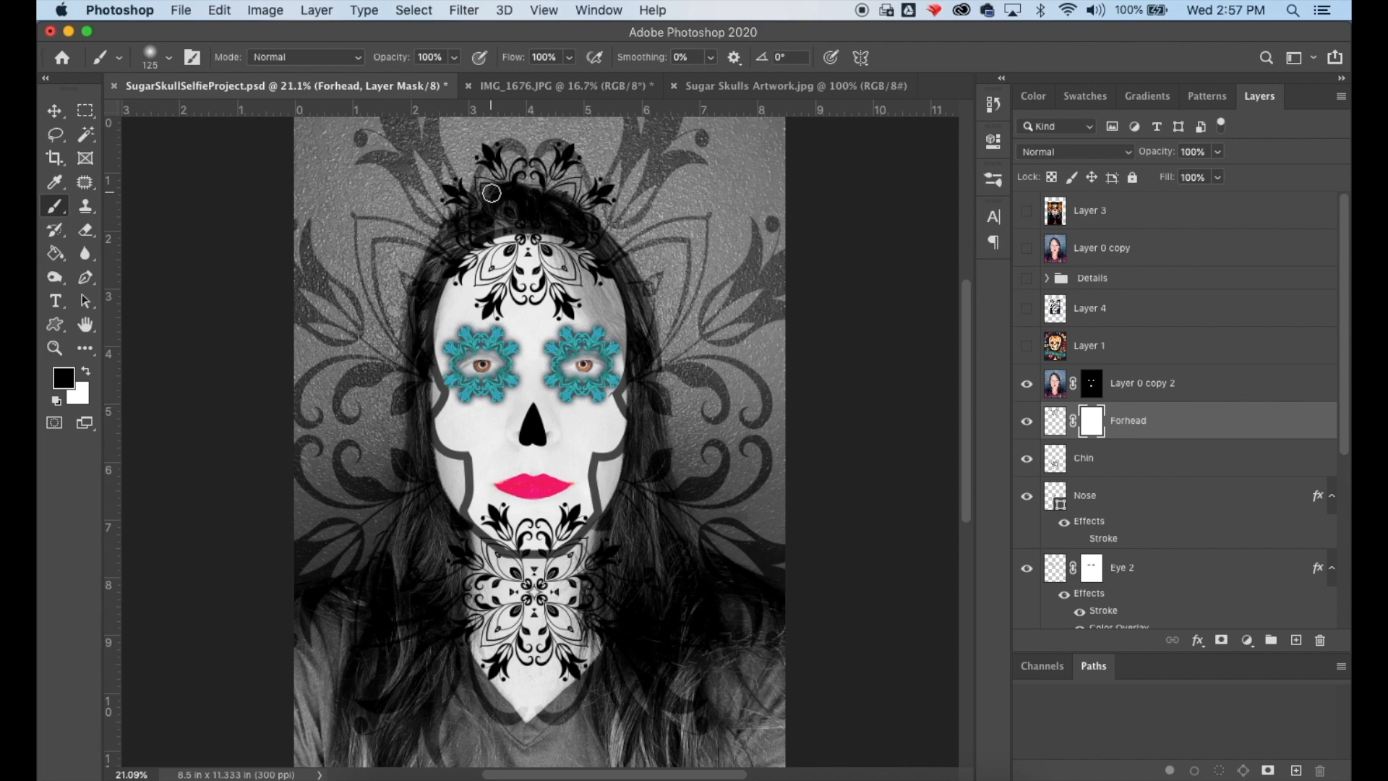
pyautogui.press(']')
pyautogui.press(']')
pyautogui.press(']')
pyautogui.press(']')
pyautogui.press(']')
# - Apply an orange Color Overlay effect to the Forhead layer
pyautogui.doubleClick(1057, 424)
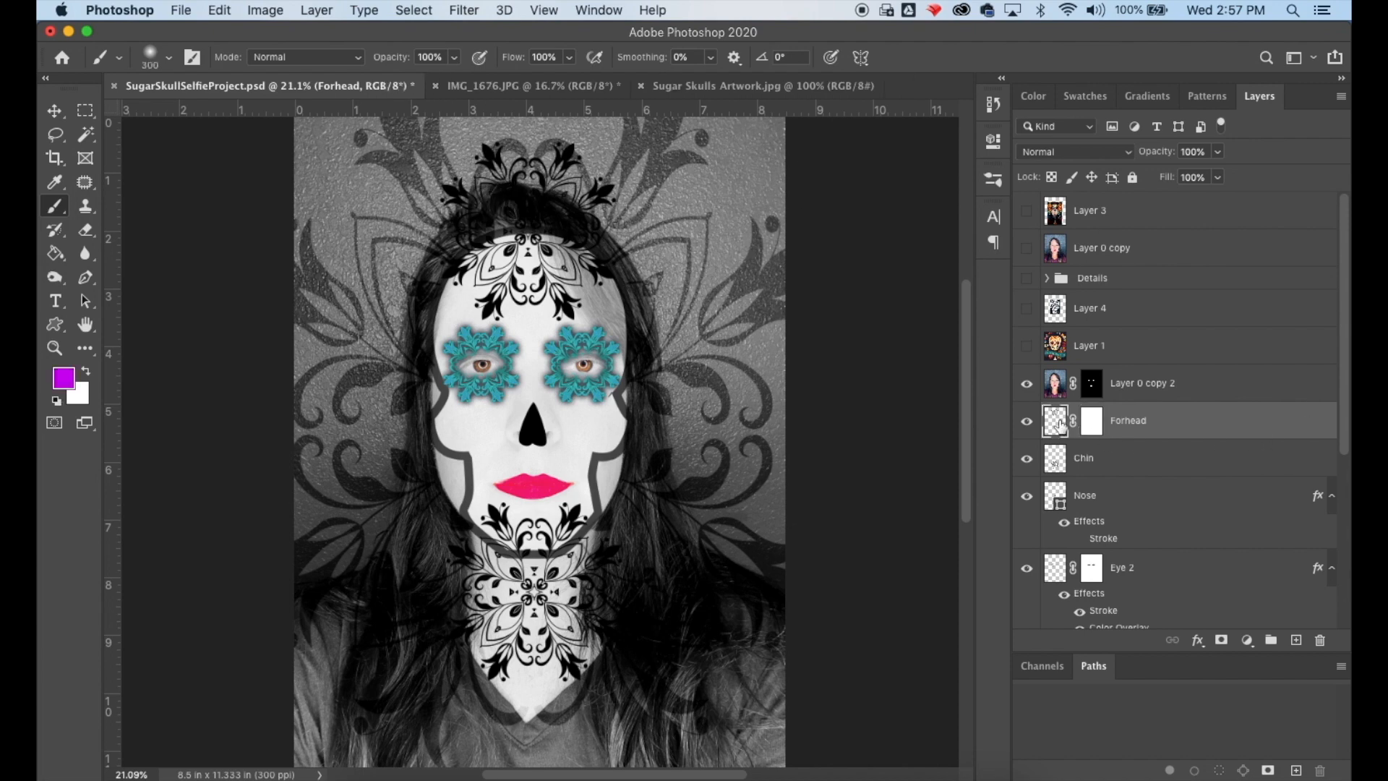
pyautogui.click(713, 334)
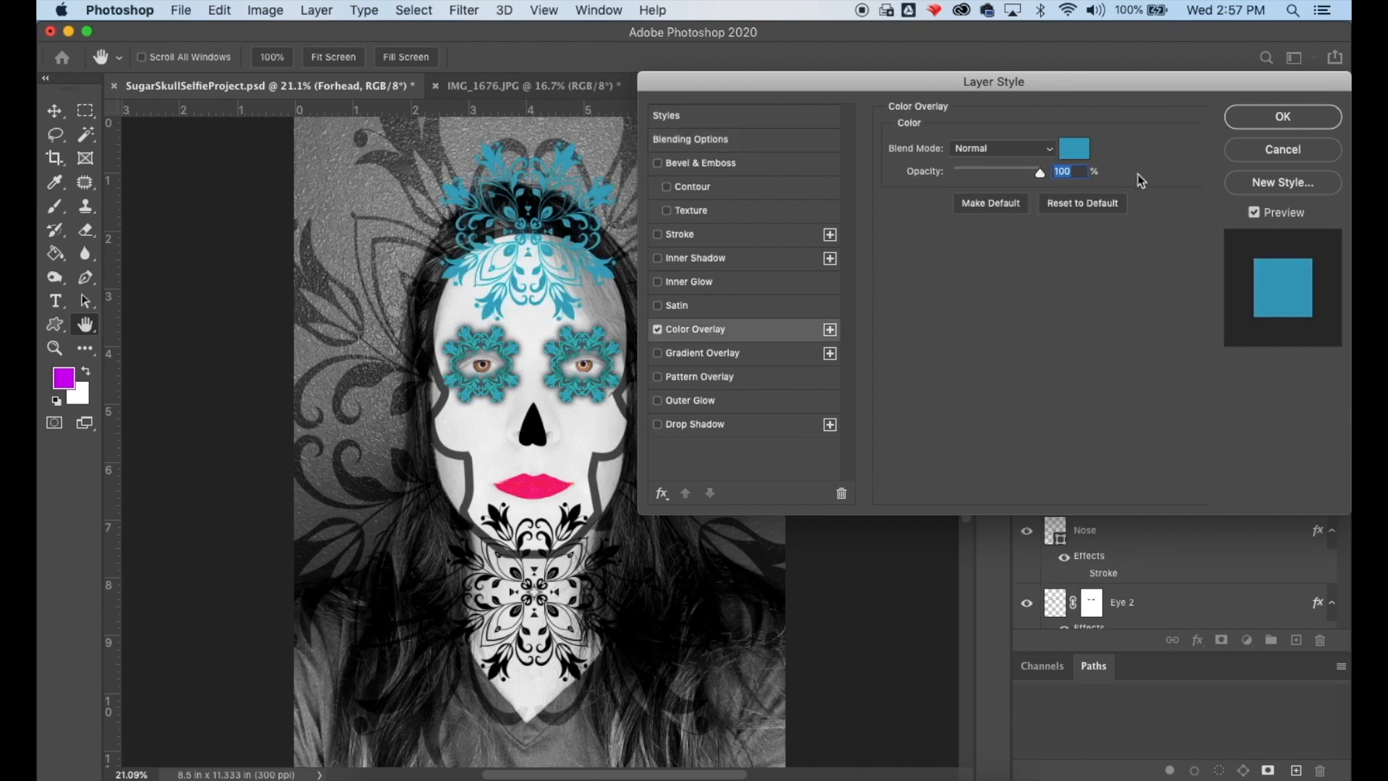
pyautogui.click(1074, 152)
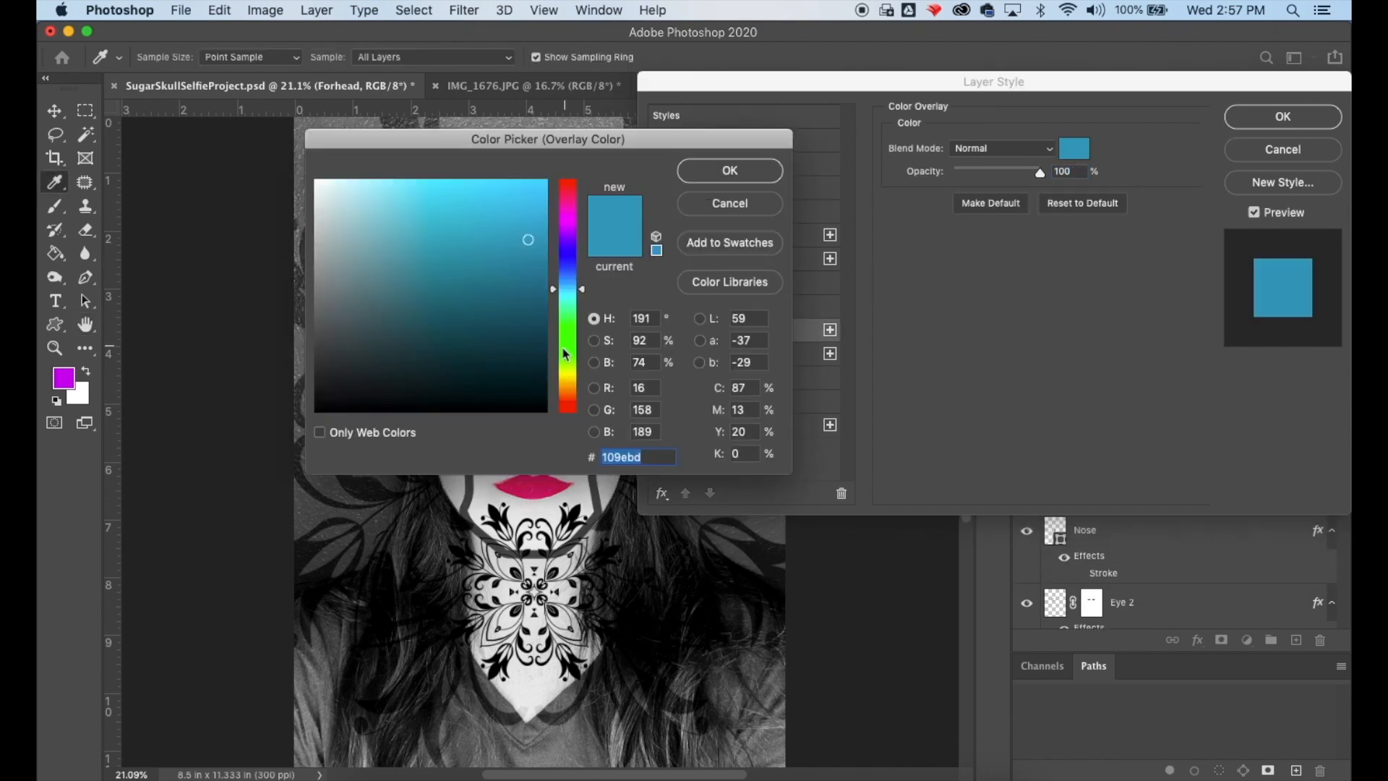
pyautogui.click(575, 392)
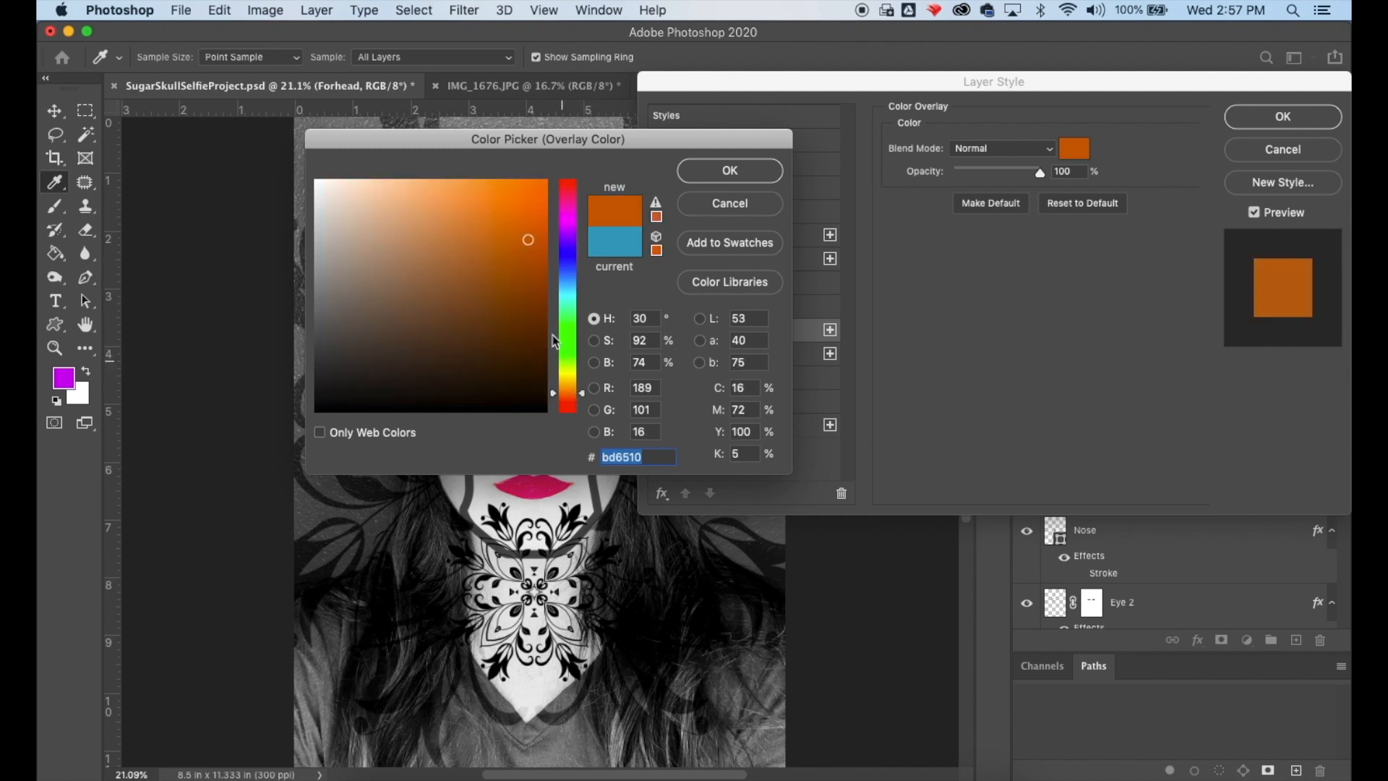
pyautogui.click(476, 195)
pyautogui.click(766, 172)
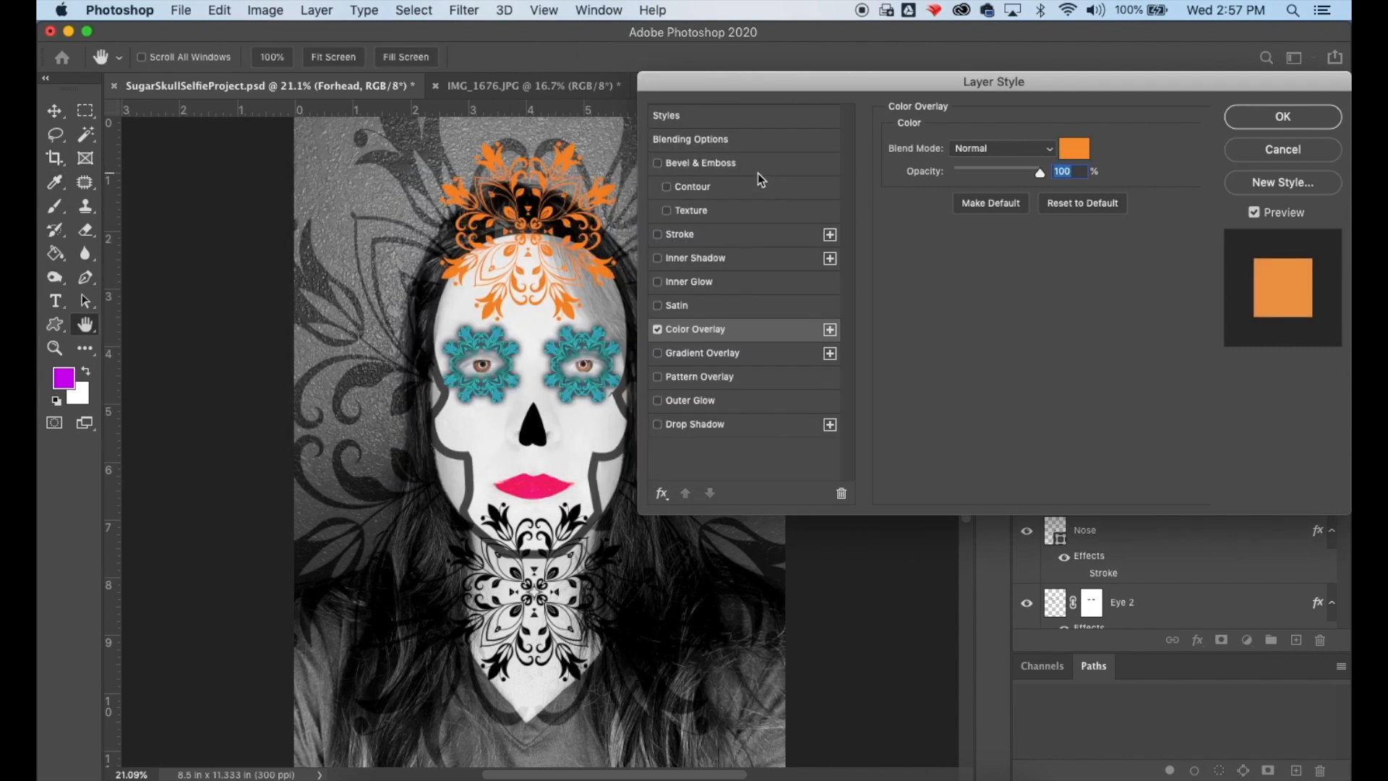
pyautogui.click(1241, 117)
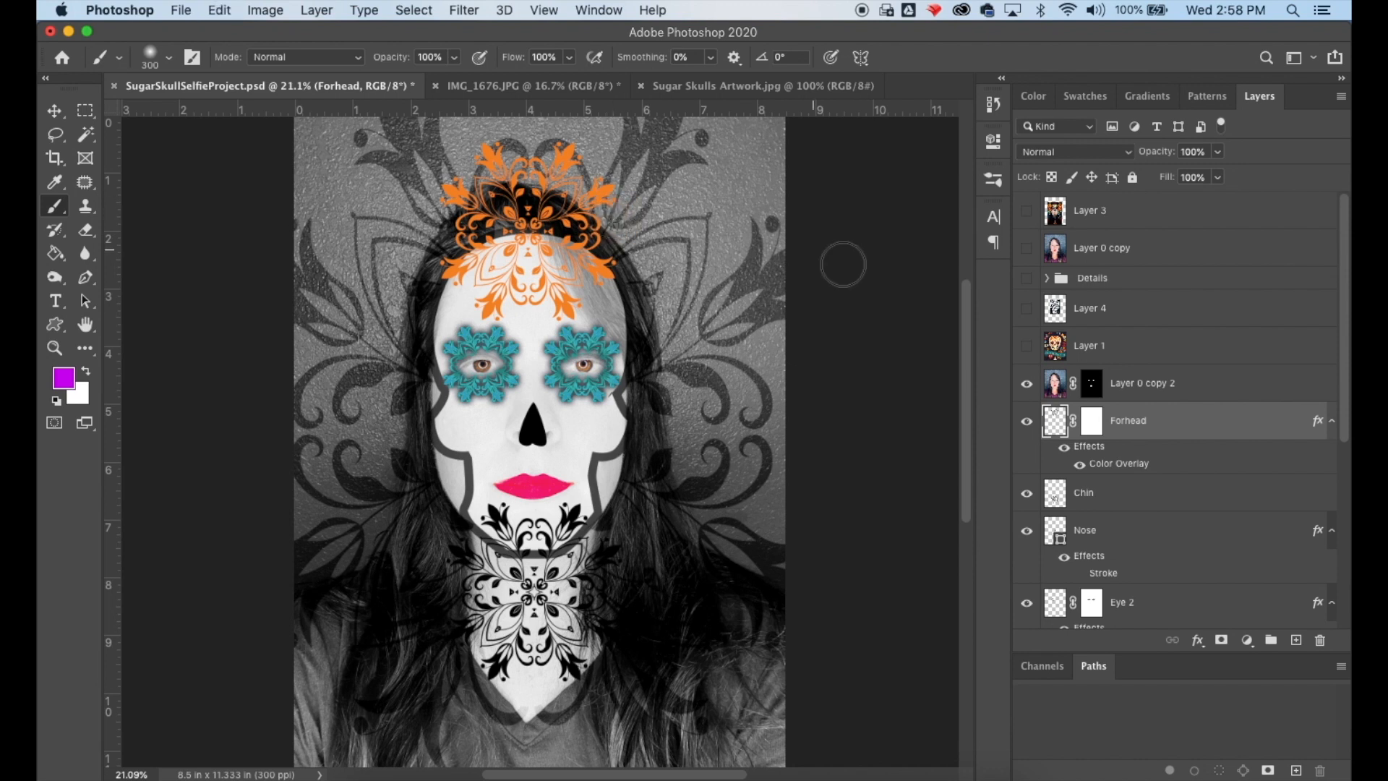
# - Paint black on the Forhead mask to hide the graphic above the hairline, then shrink the brush to 100 px
pyautogui.click(1092, 421)
pyautogui.press('d')
pyautogui.moveTo(432, 196)
pyautogui.mouseDown()
pyautogui.moveTo(616, 198)
pyautogui.moveTo(520, 155)
pyautogui.moveTo(481, 172)
pyautogui.moveTo(567, 172)
pyautogui.moveTo(441, 203)
pyautogui.moveTo(509, 165)
pyautogui.moveTo(611, 157)
pyautogui.moveTo(508, 144)
pyautogui.moveTo(466, 172)
pyautogui.moveTo(587, 196)
pyautogui.moveTo(616, 221)
pyautogui.moveTo(503, 201)
pyautogui.moveTo(437, 229)
pyautogui.moveTo(528, 204)
pyautogui.moveTo(602, 219)
pyautogui.mouseUp()
pyautogui.press('[')
pyautogui.press('[')
pyautogui.press('[')
pyautogui.press('[')
pyautogui.press('[')
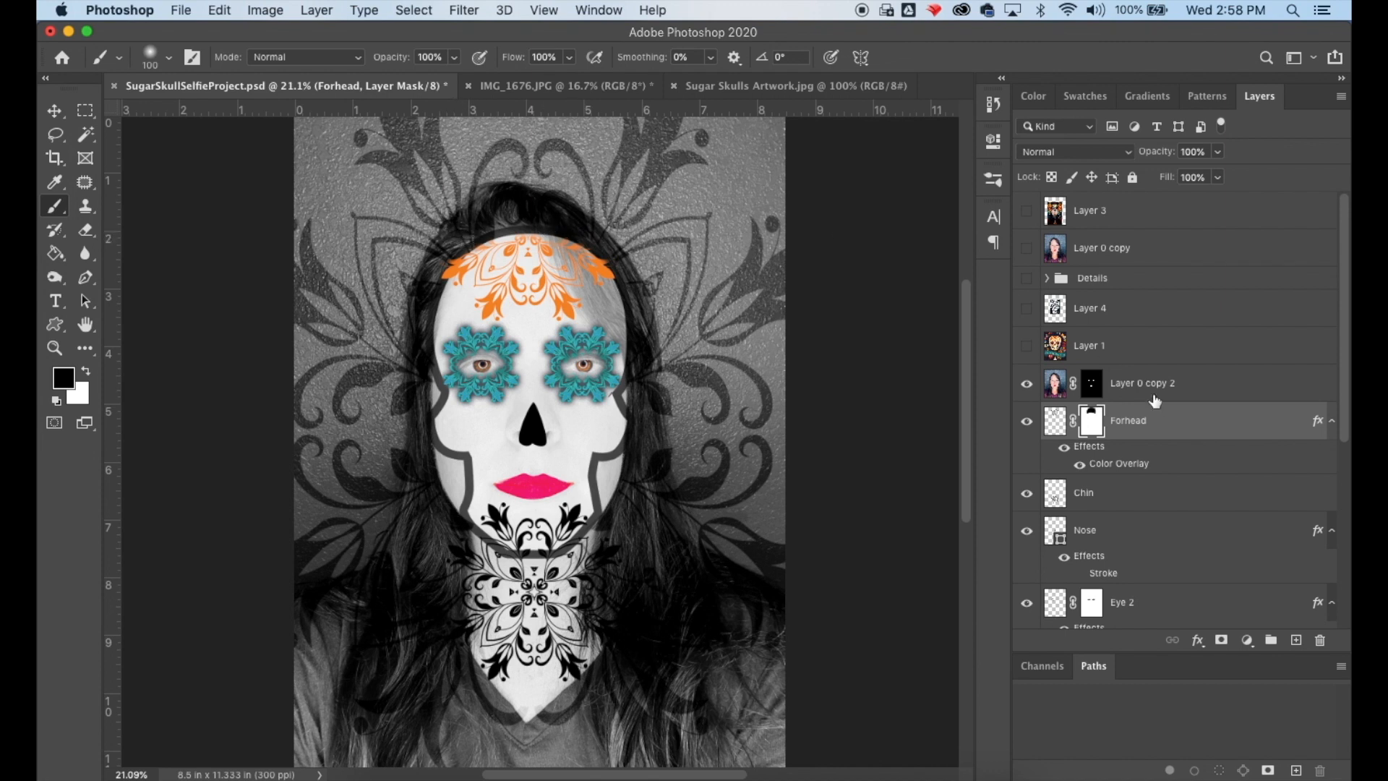
# - Hide the Forhead layer's Color Overlay effect
pyautogui.scroll(-1, 1149, 434)
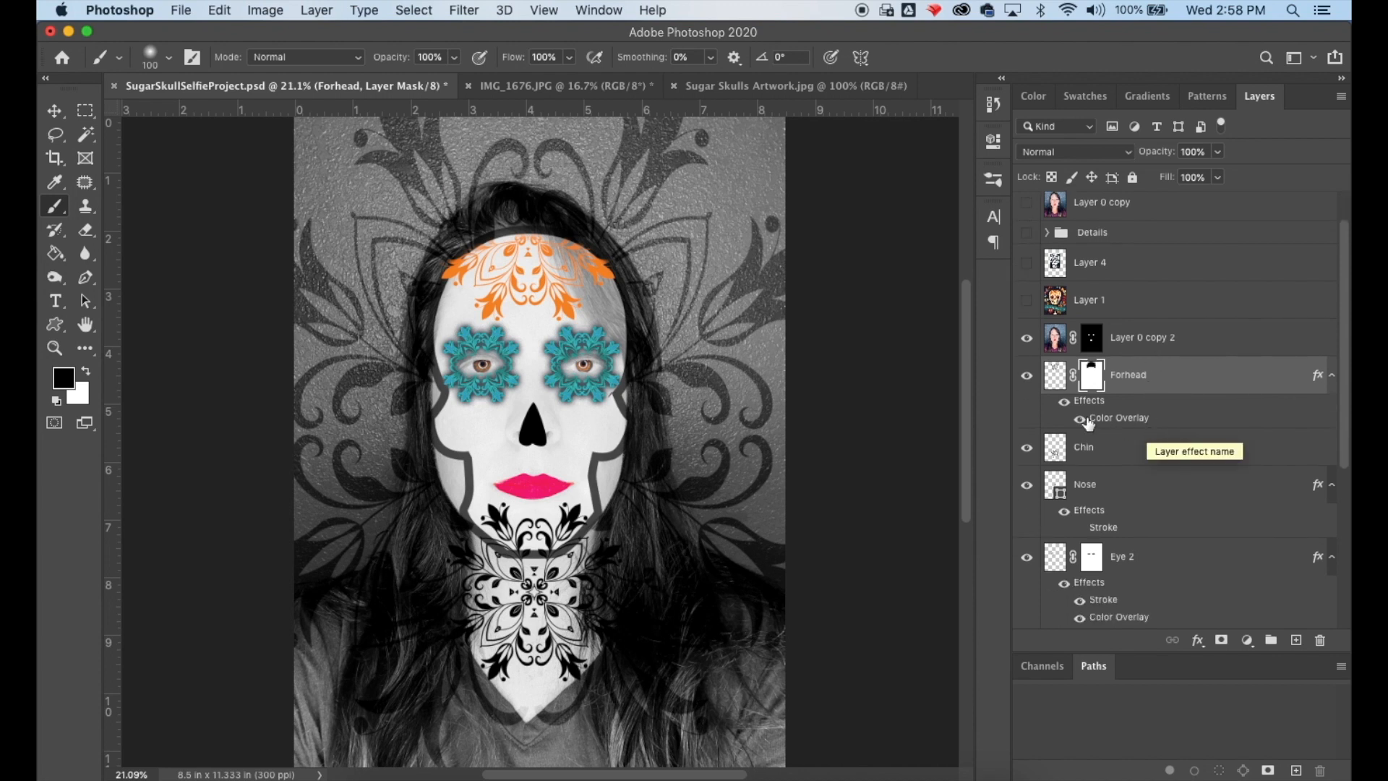
pyautogui.click(1081, 419)
pyautogui.scroll(-2, 1125, 441)
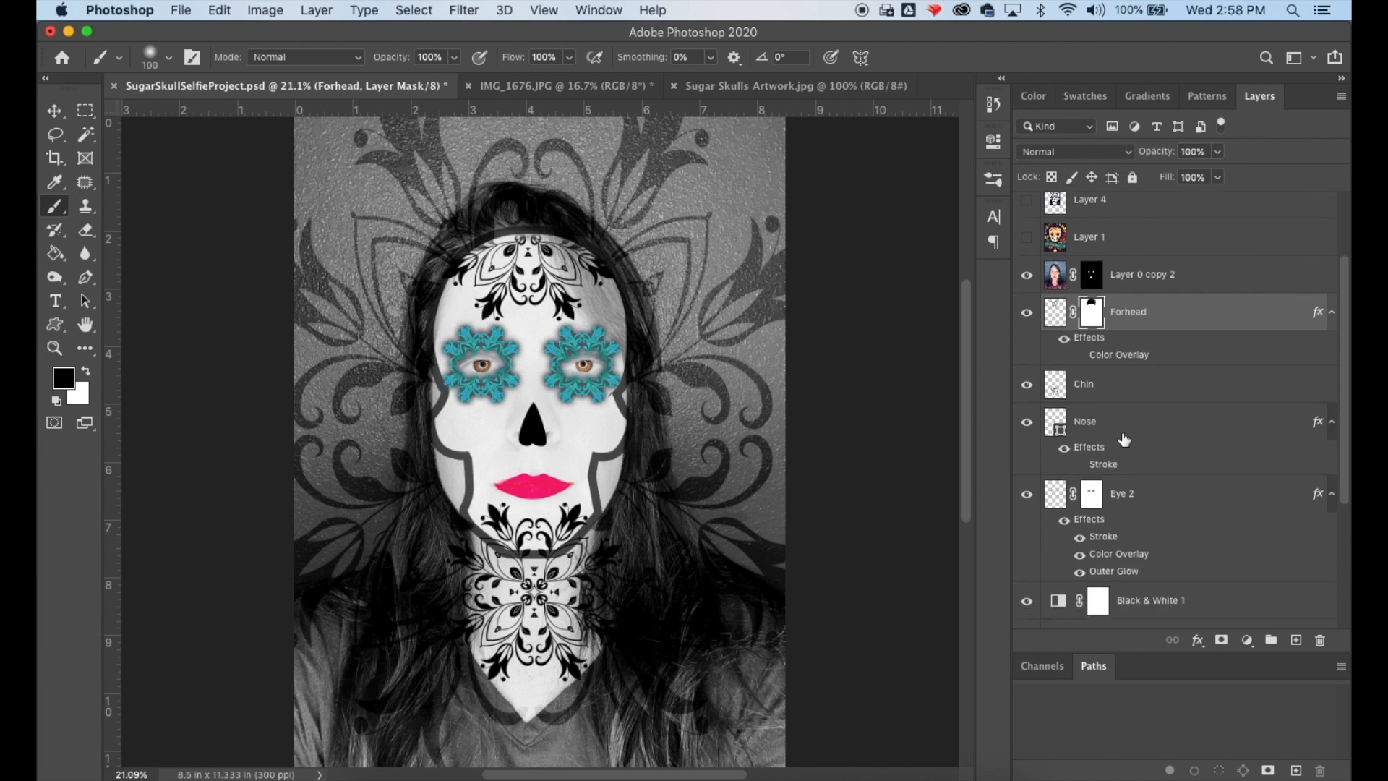
# - Add a Reveal All layer mask to the Chin layer
pyautogui.click(1126, 356)
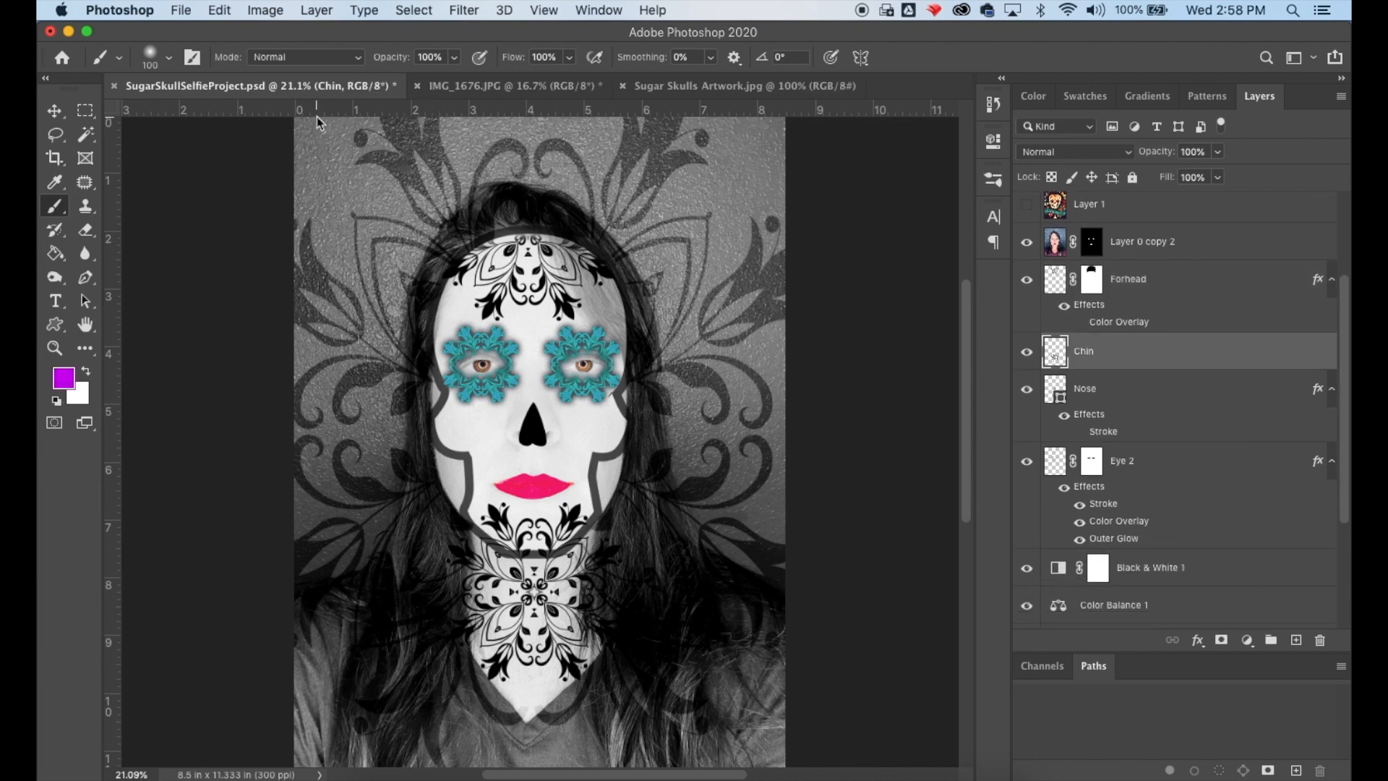
pyautogui.click(266, 11)
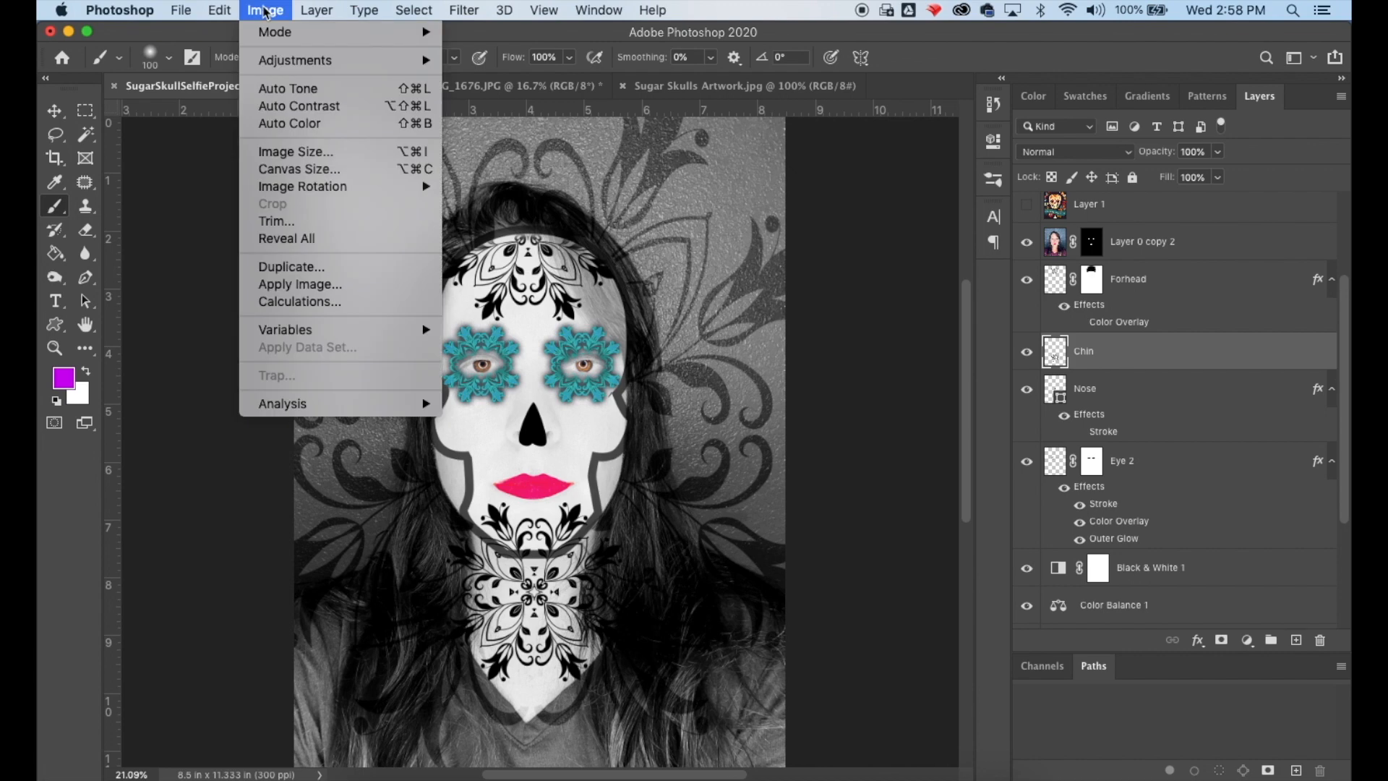
pyautogui.moveTo(319, 16)
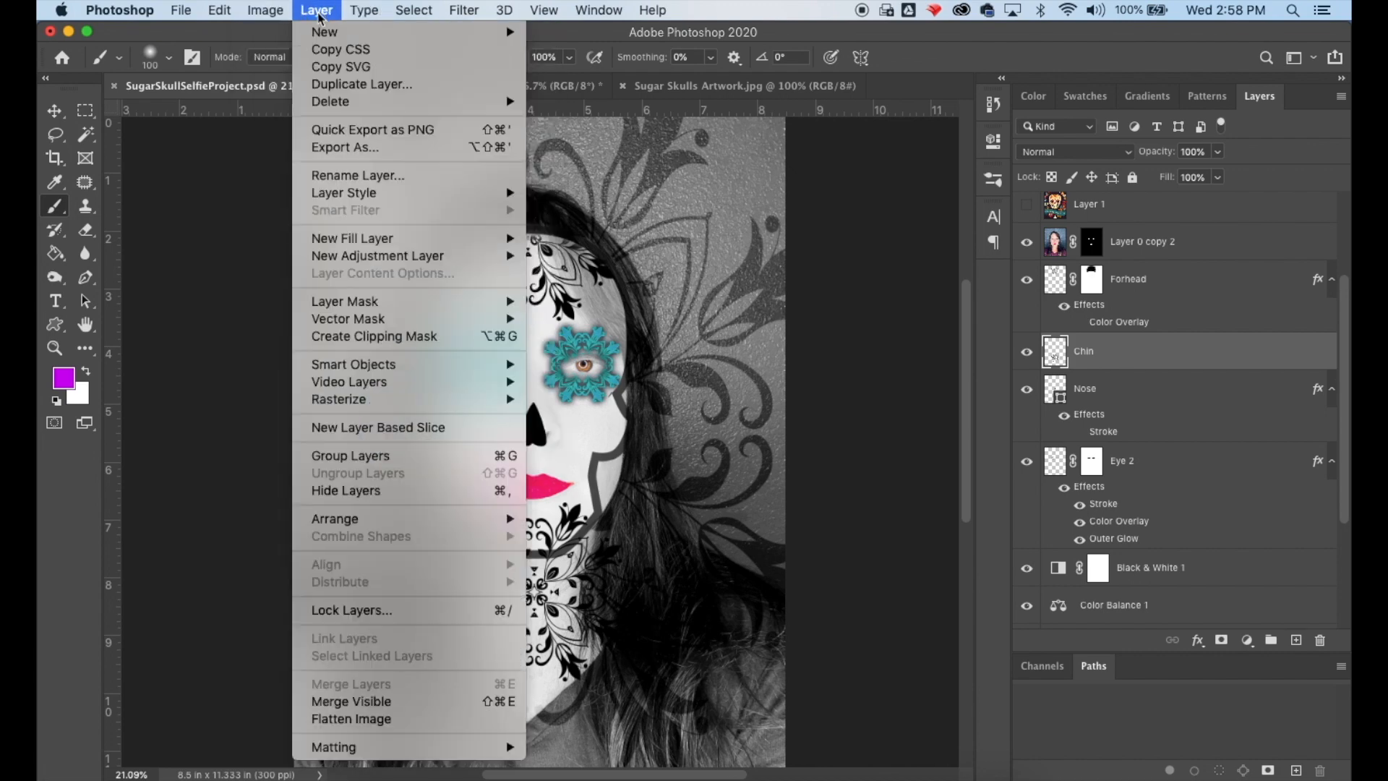
pyautogui.moveTo(374, 16)
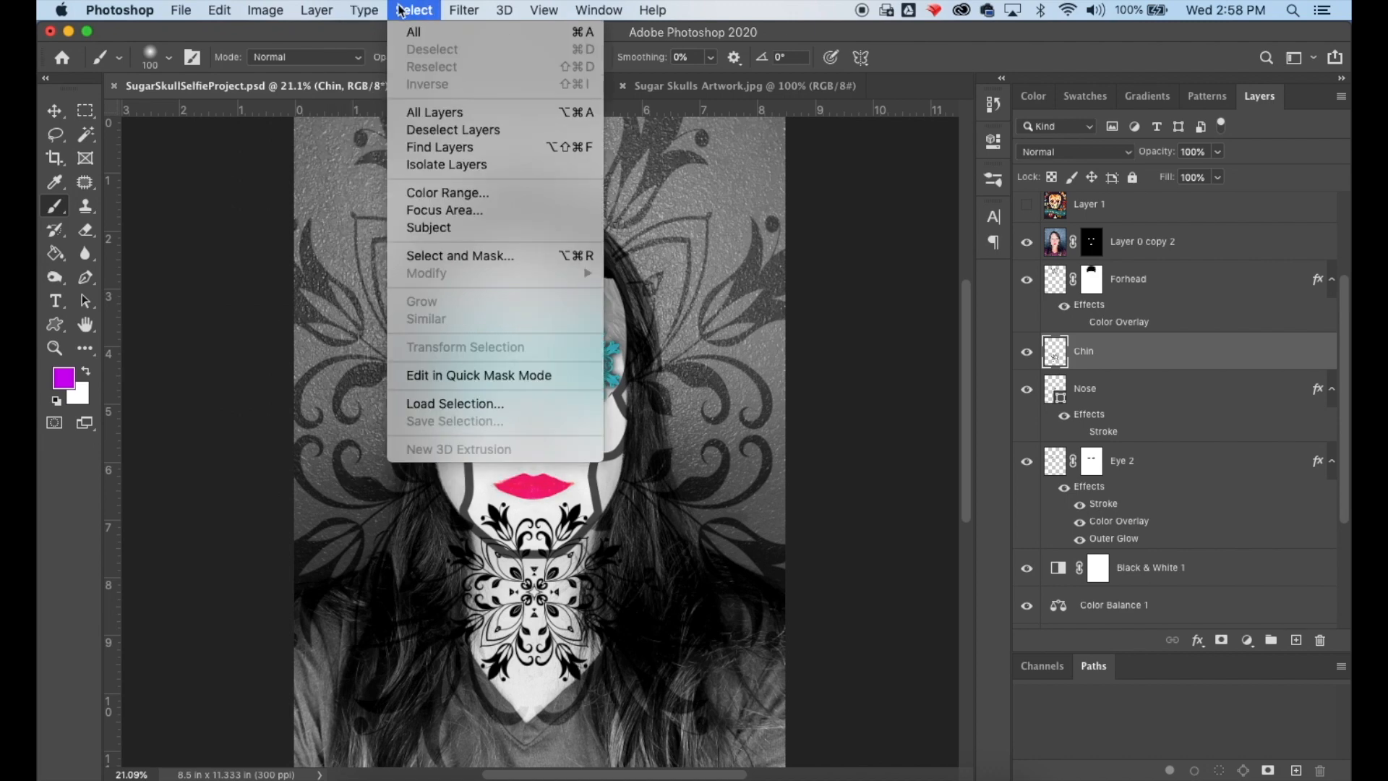
pyautogui.moveTo(456, 7)
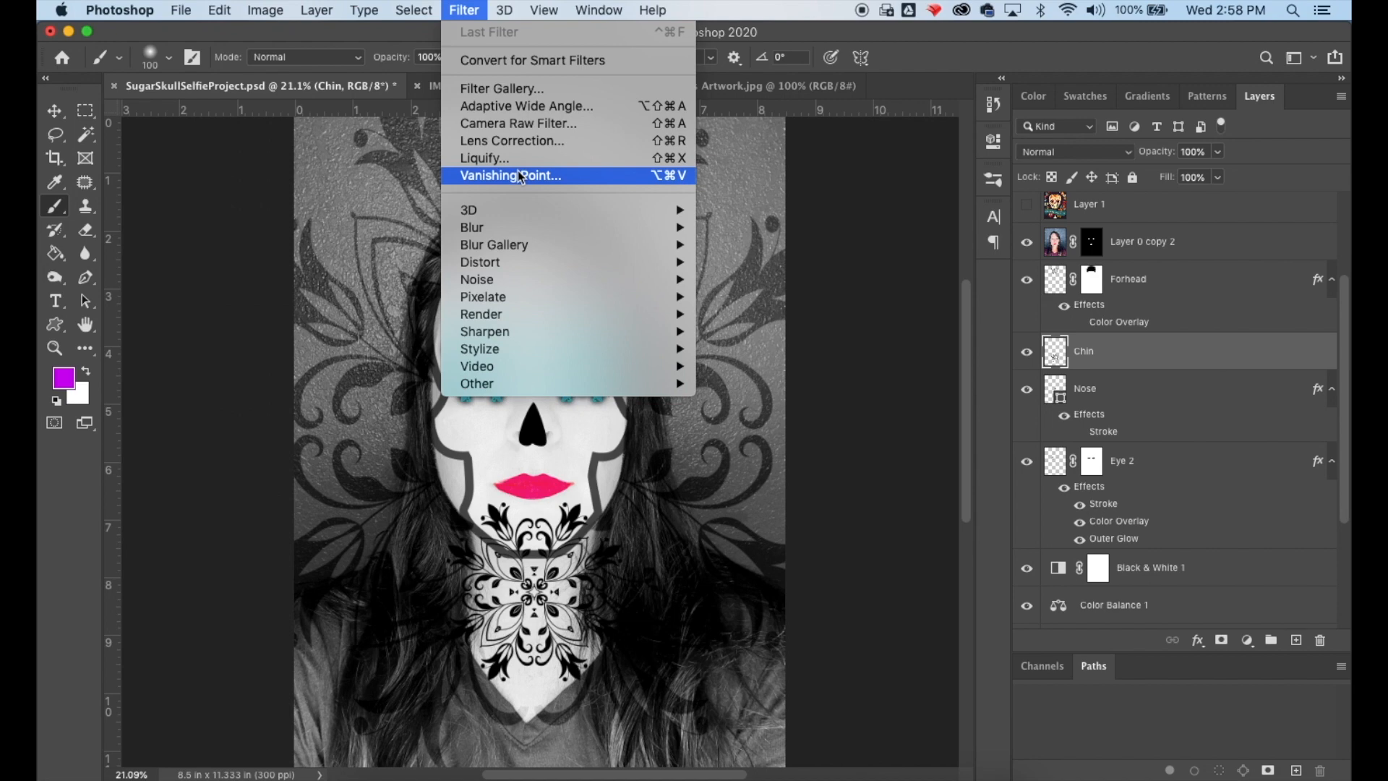
pyautogui.moveTo(330, 9)
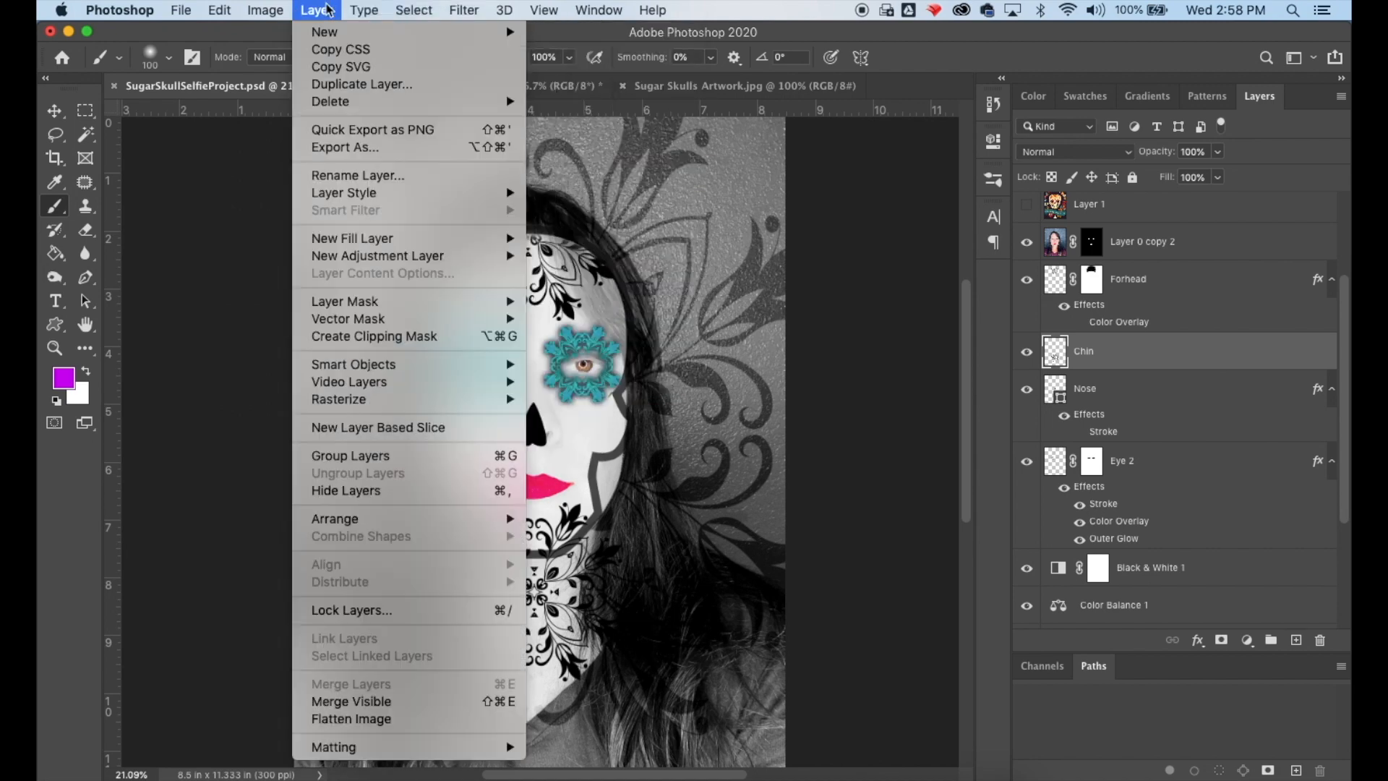
pyautogui.moveTo(370, 262)
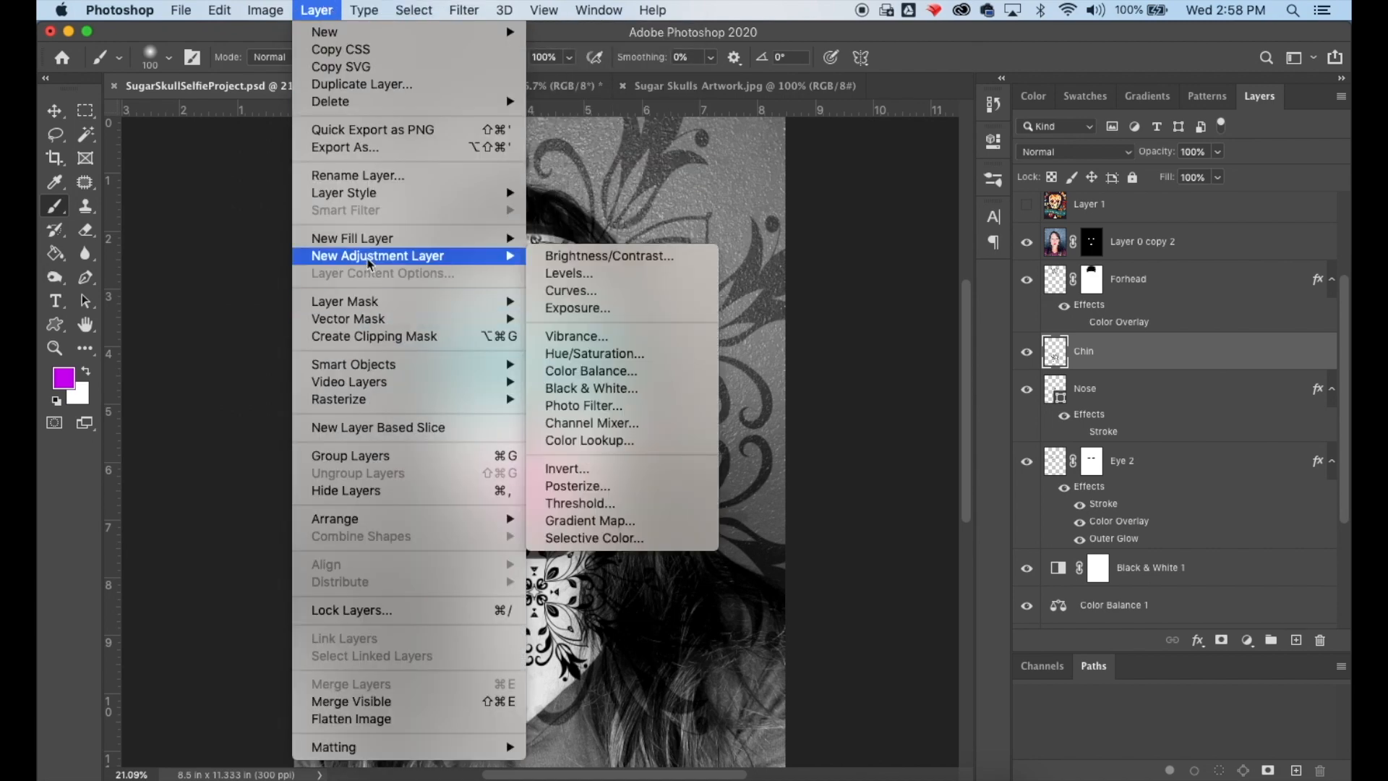
pyautogui.moveTo(365, 304)
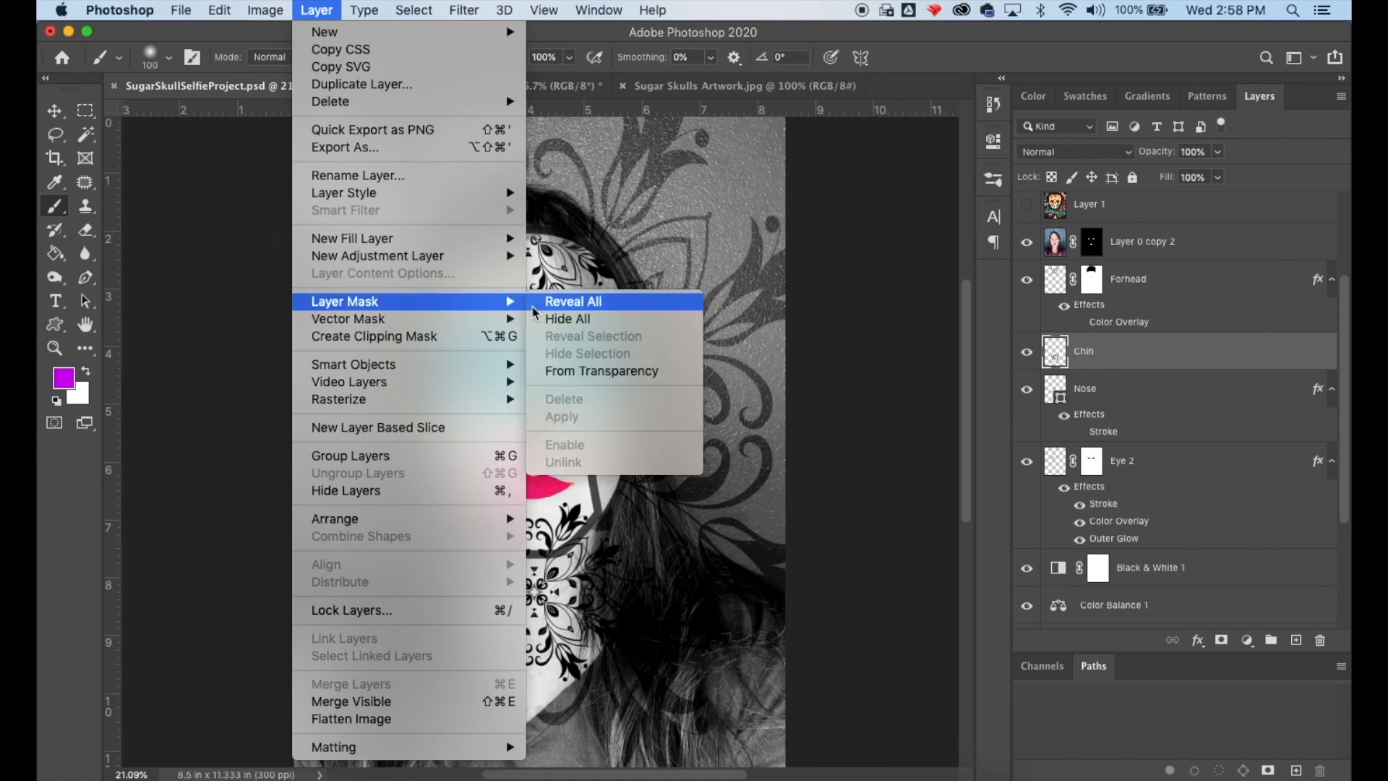
pyautogui.click(560, 303)
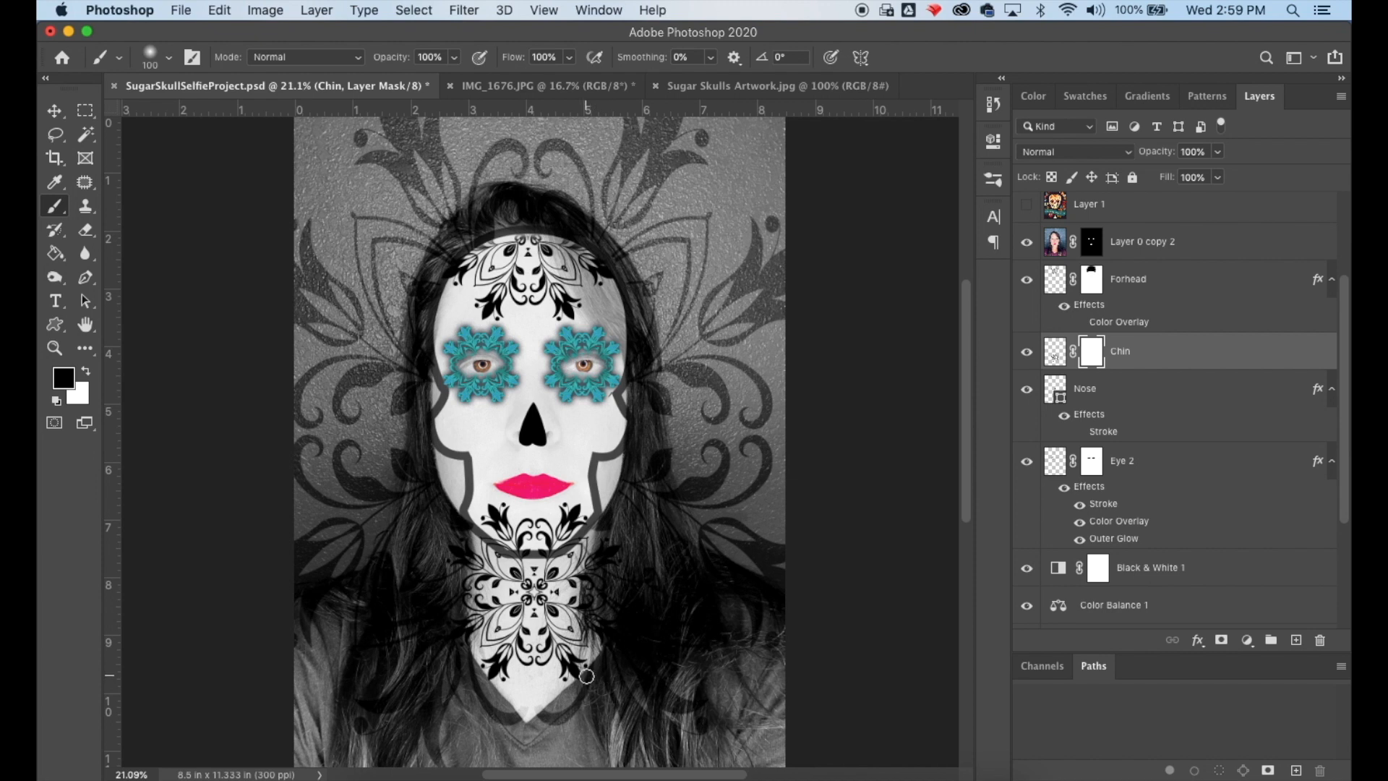
# - Enlarge the brush to 200 px and paint black on the Chin mask to hide the graphic below the jawline
pyautogui.moveTo(563, 680); pyautogui.dragTo(565, 658)
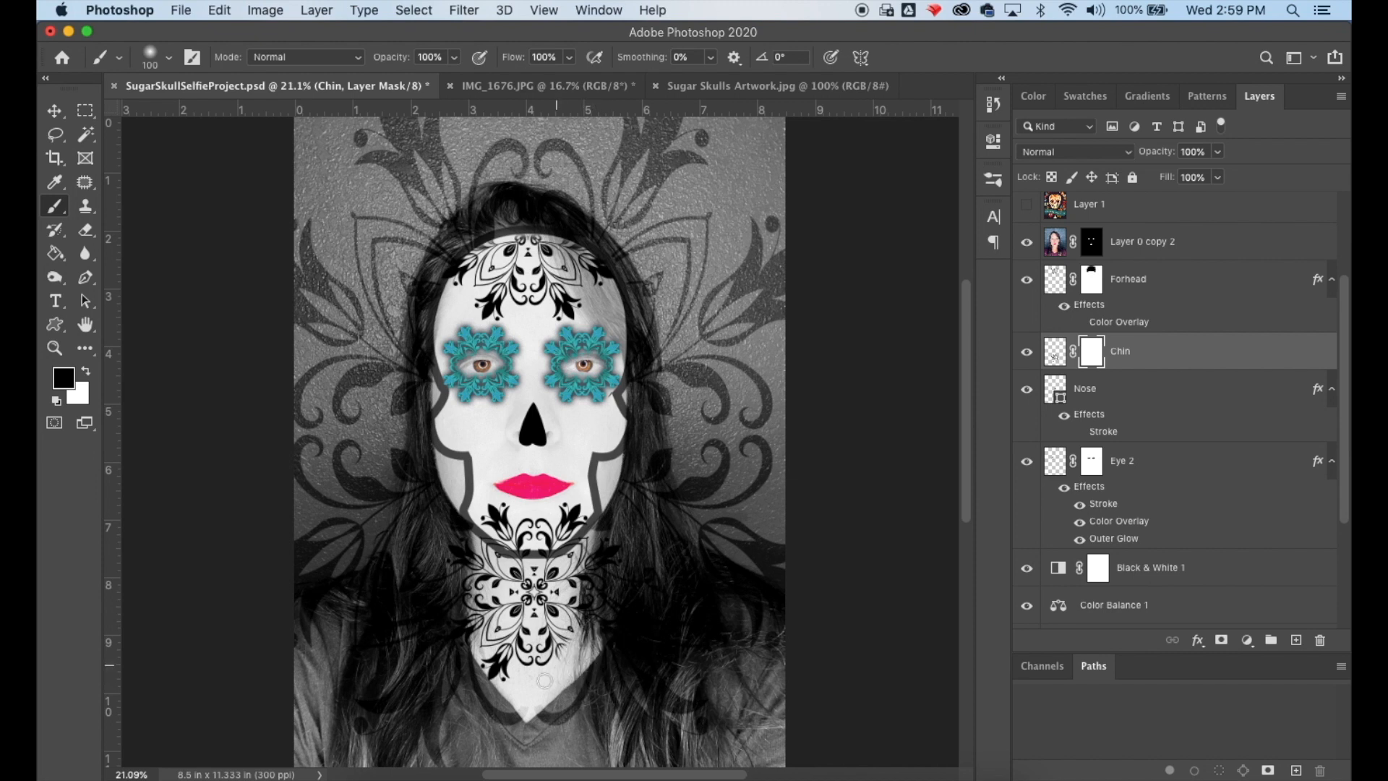
pyautogui.press(']')
pyautogui.moveTo(598, 620)
pyautogui.mouseDown()
pyautogui.moveTo(618, 555)
pyautogui.moveTo(585, 564)
pyautogui.moveTo(598, 548)
pyautogui.moveTo(554, 575)
pyautogui.moveTo(465, 551)
pyautogui.moveTo(543, 575)
pyautogui.moveTo(582, 566)
pyautogui.moveTo(530, 577)
pyautogui.moveTo(470, 550)
pyautogui.moveTo(510, 590)
pyautogui.moveTo(623, 613)
pyautogui.moveTo(479, 598)
pyautogui.moveTo(455, 573)
pyautogui.moveTo(601, 617)
pyautogui.moveTo(445, 643)
pyautogui.moveTo(474, 651)
pyautogui.moveTo(475, 698)
pyautogui.moveTo(515, 693)
pyautogui.moveTo(544, 667)
pyautogui.moveTo(561, 679)
pyautogui.moveTo(620, 634)
pyautogui.mouseUp()
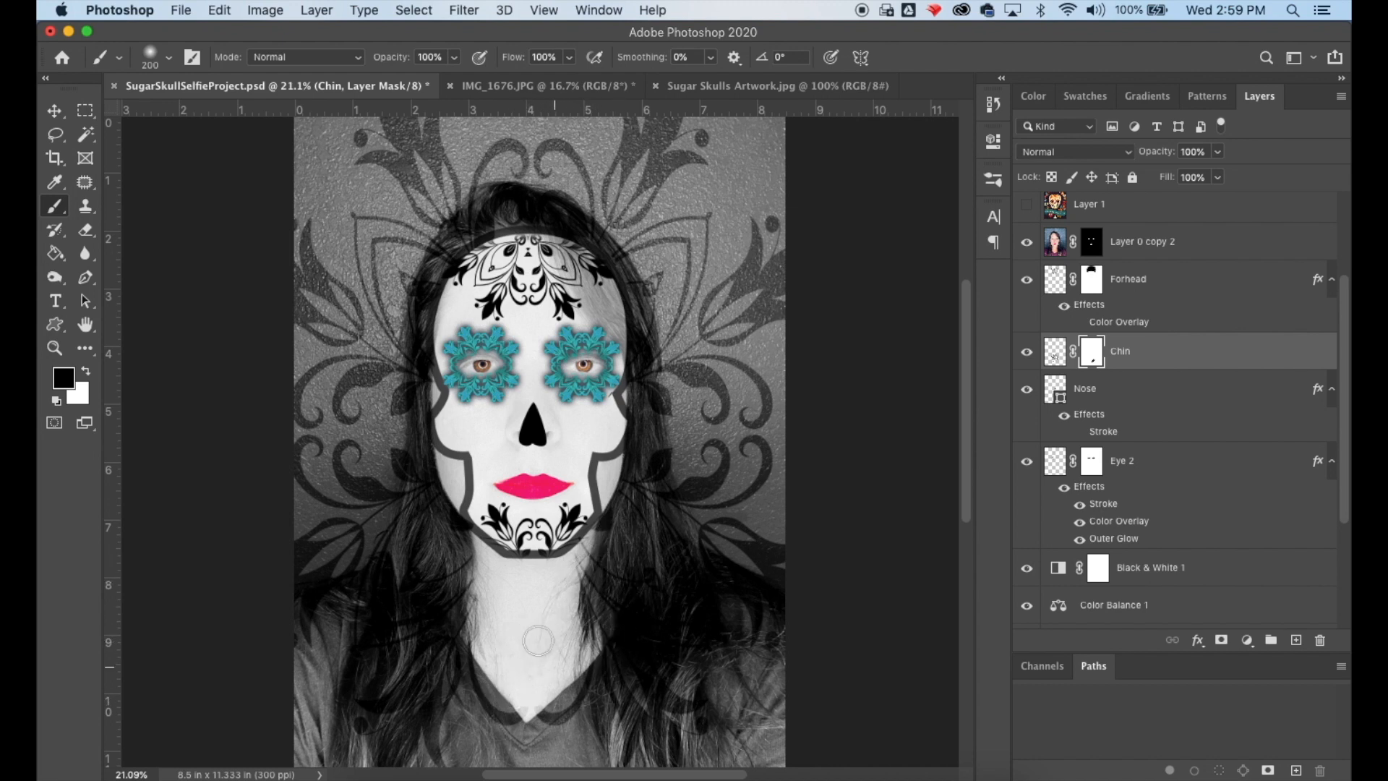
pyautogui.scroll(-5, 1183, 543)
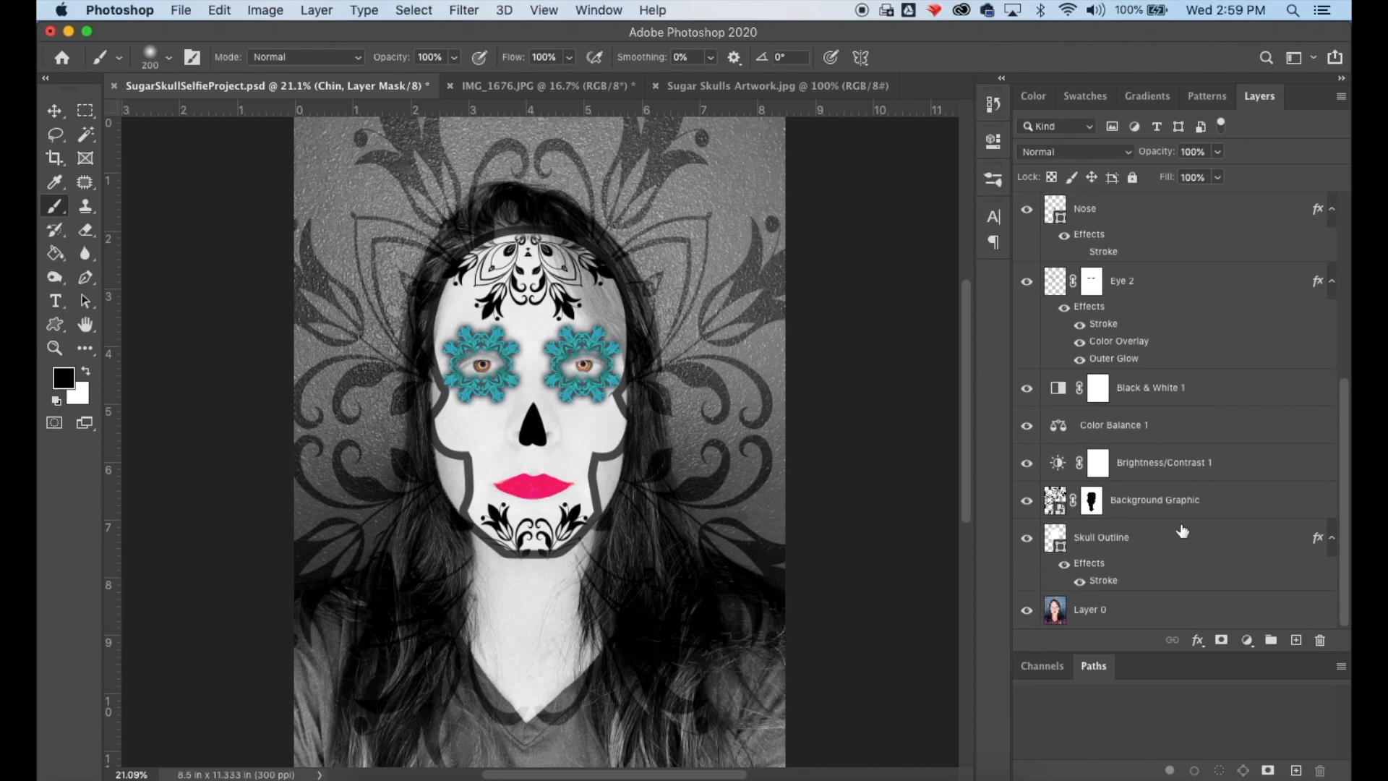